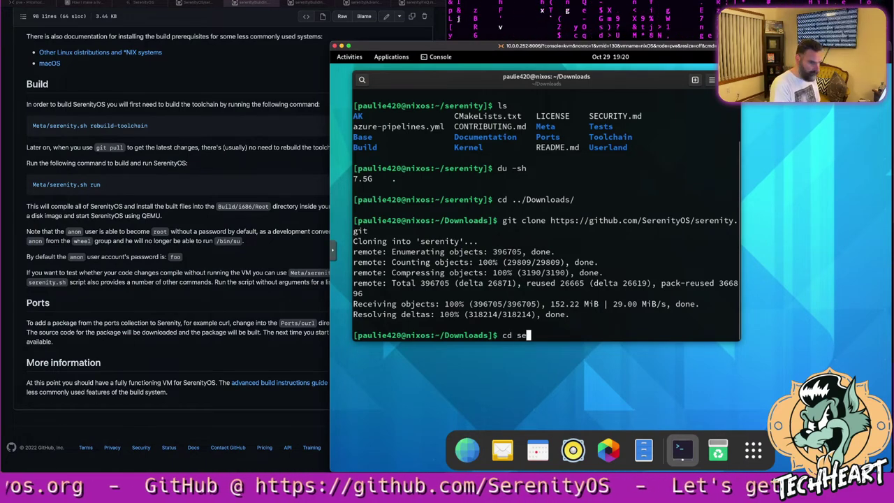
Enter the cloned serenity directory in Downloads, clear the terminal, and try to build SerenityOS with Meta/serenity.sh run.
key("Return")
key("Return")
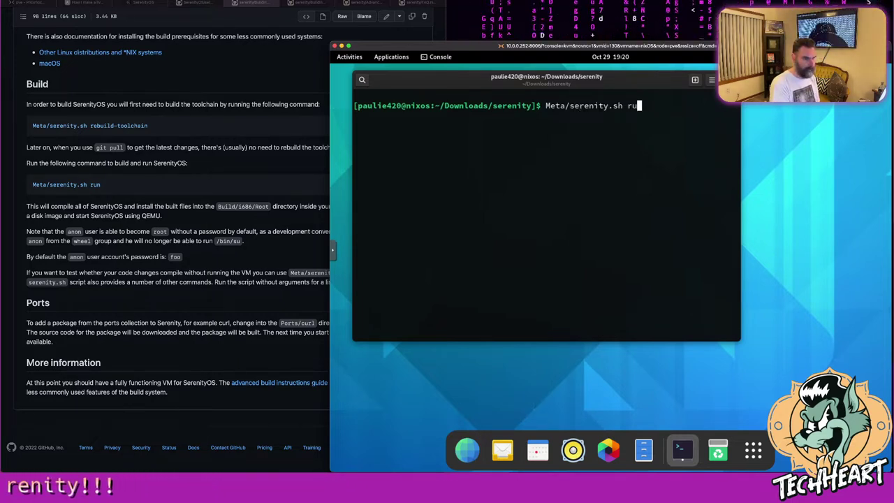
key("Return")
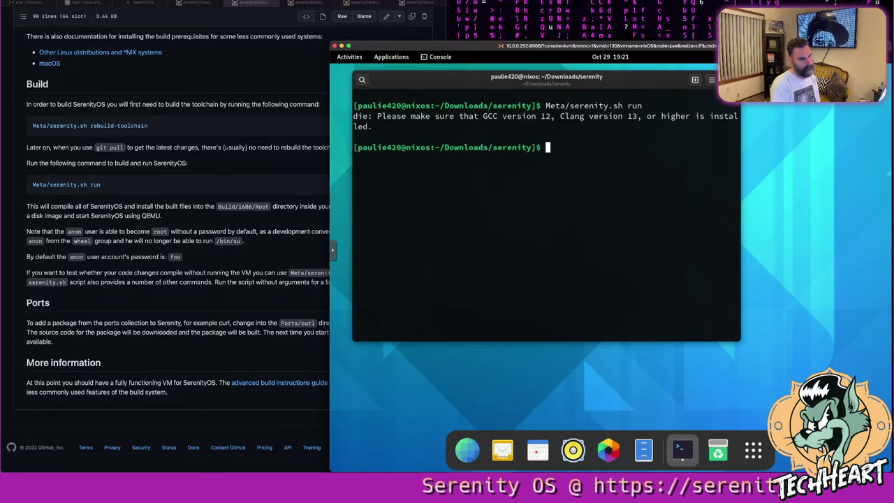
Consult the NixOS build requisites and start the build environment with nix-shell Toolchain/serenity.nix in the Downloads clone.
left_click(303, 3)
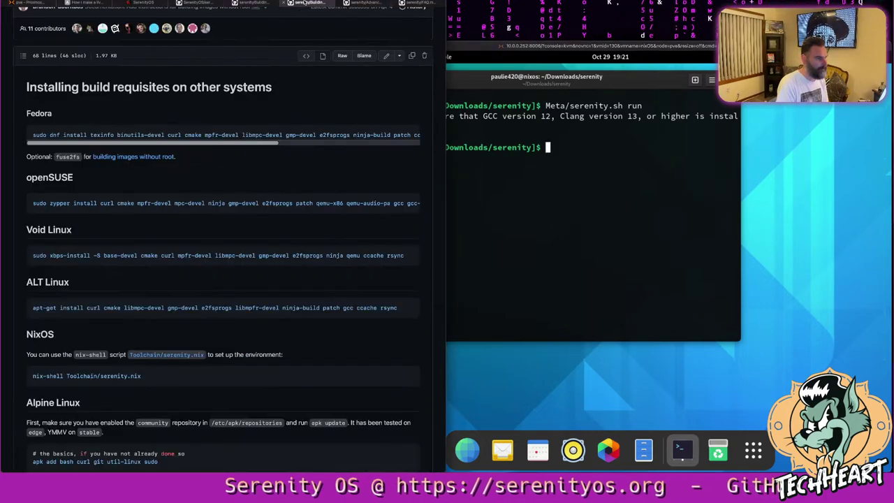
left_click(517, 226)
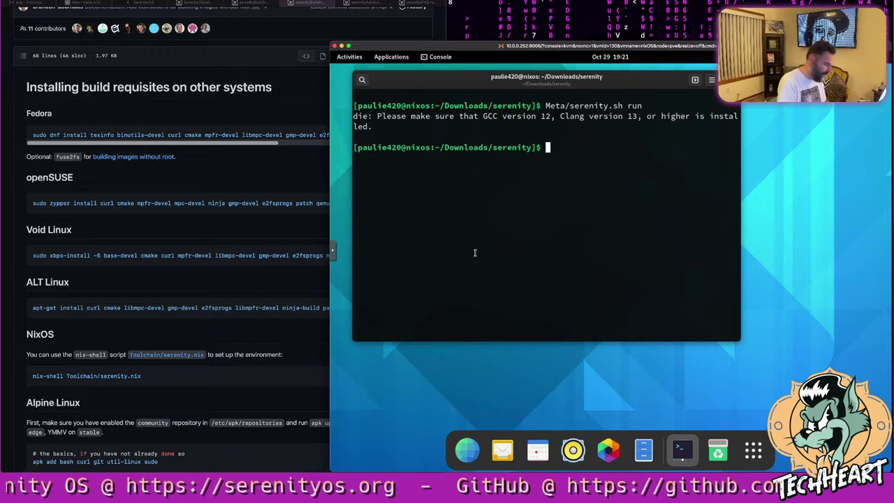
type("nix-shell")
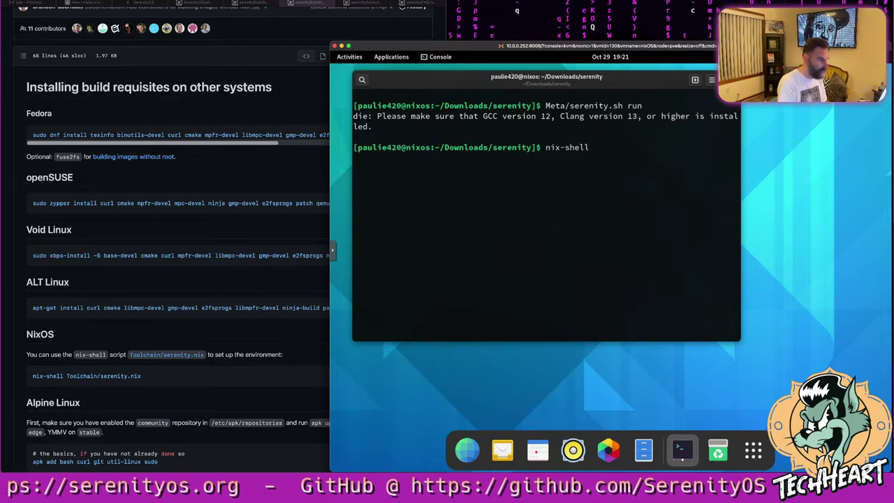
type("To")
key("Tab")
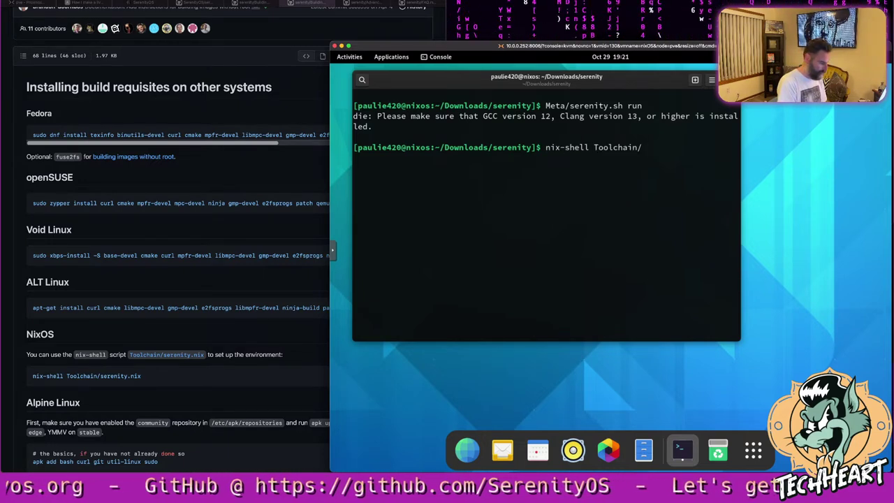
type("s")
key("Tab")
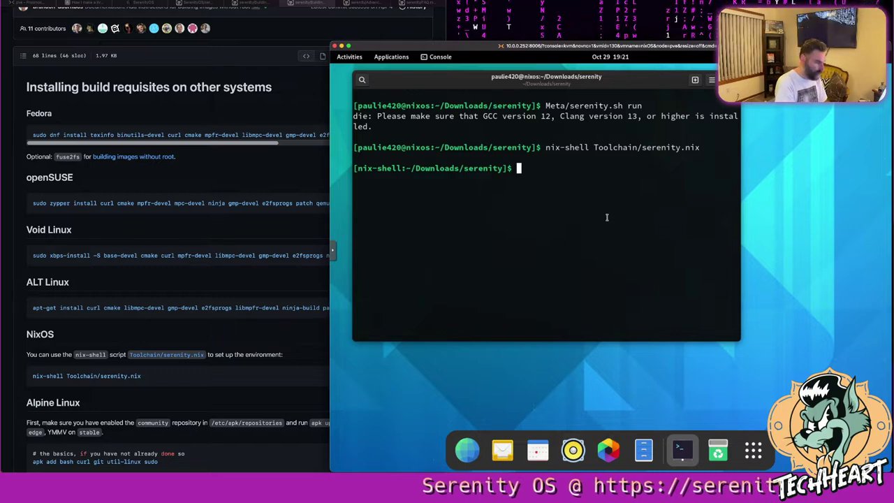
type("Toolc")
key("BackSpace")
key("BackSpace")
key("BackSpace")
key("BackSpace")
key("BackSpace")
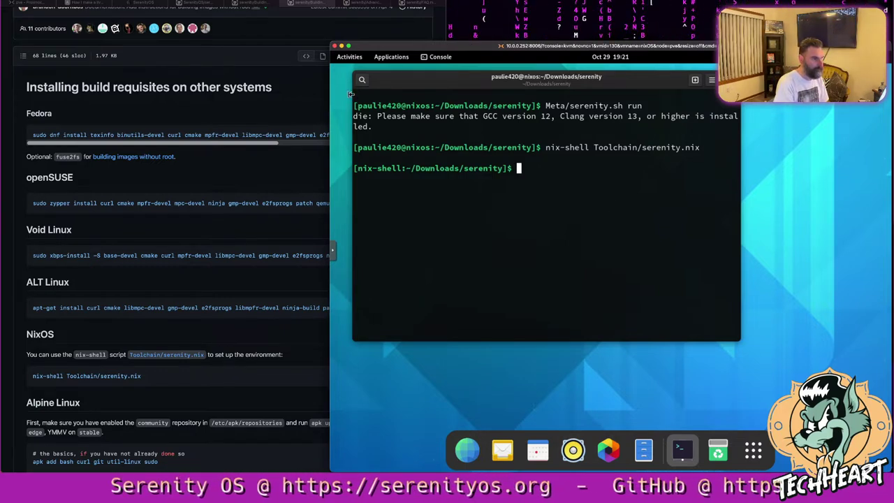
Check the build instructions page and run Meta/serenity.sh run inside the nix-shell of the Downloads clone.
left_click(6, 29)
left_click(252, 3)
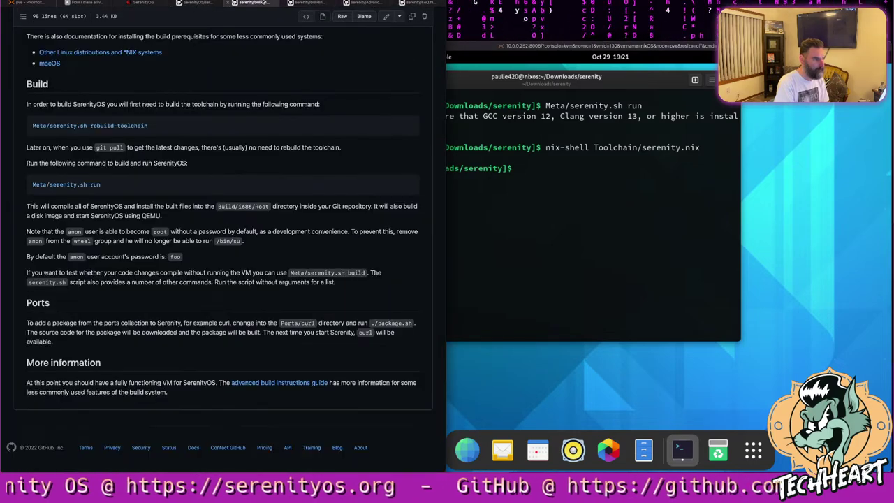
left_click(529, 183)
type("Meta/")
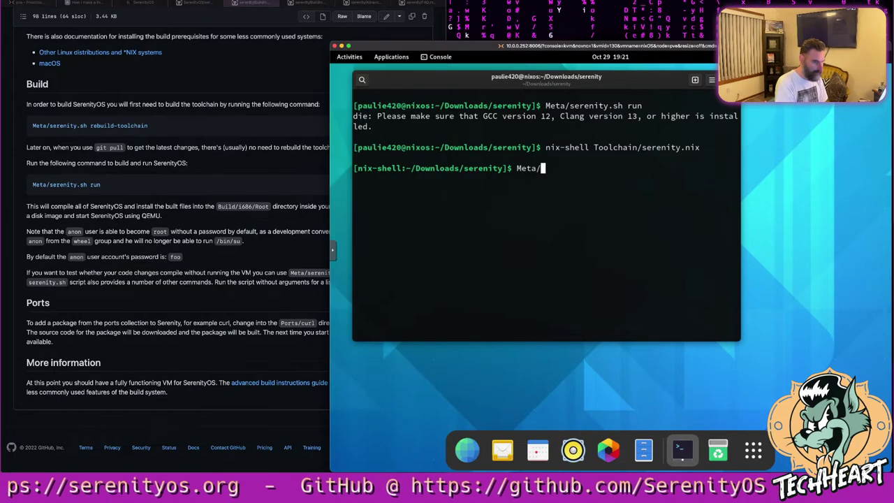
type("serenity.sh run")
key("Return")
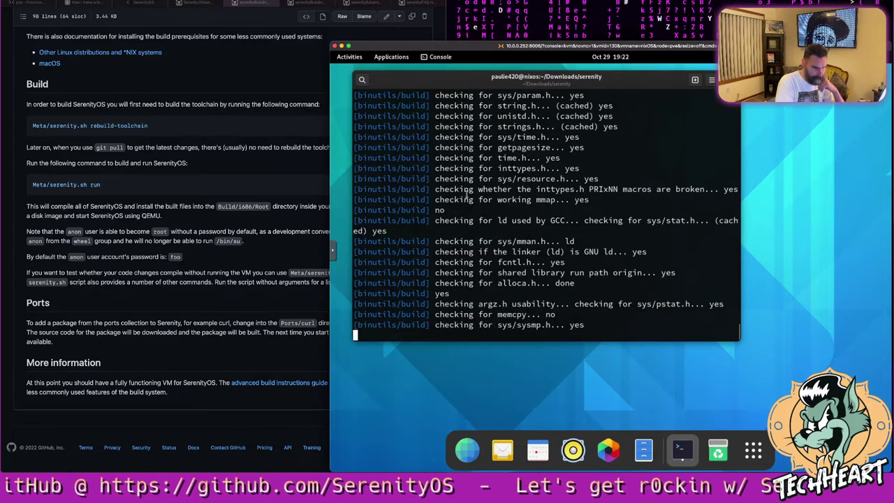
Enable the Local Cursor option in the noVNC console settings and collapse the control bar.
left_click(37, 455)
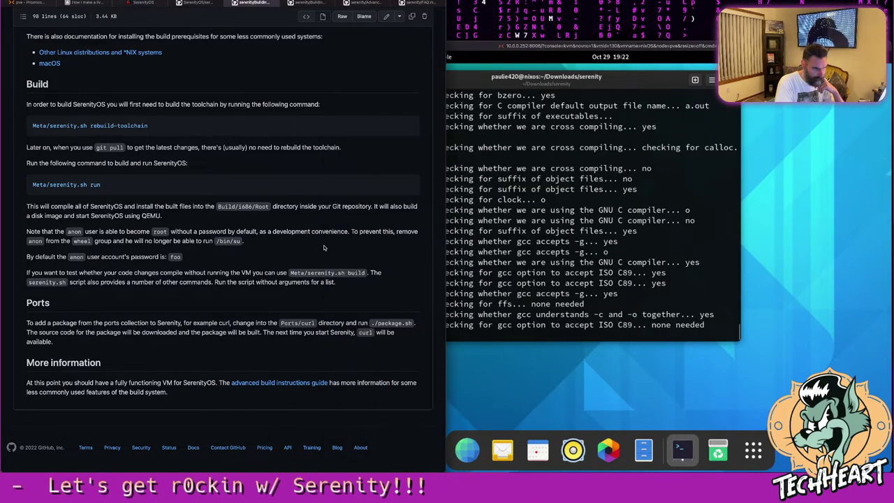
left_click(458, 218)
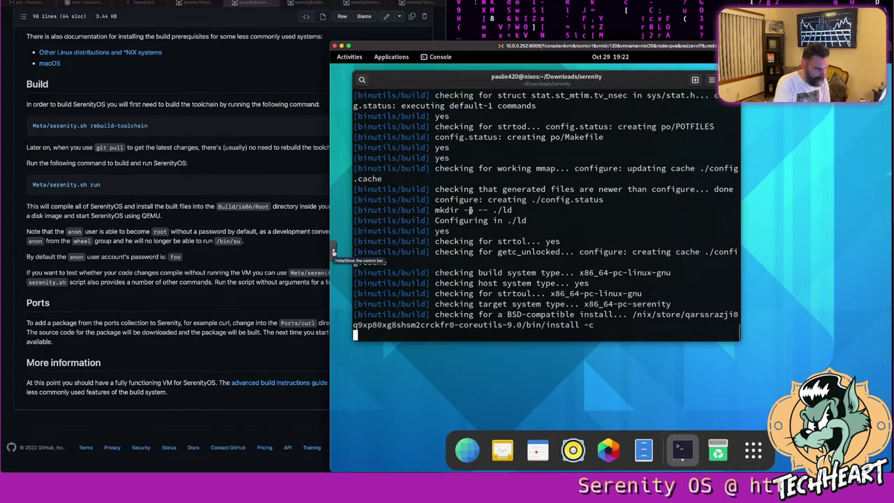
left_click(333, 248)
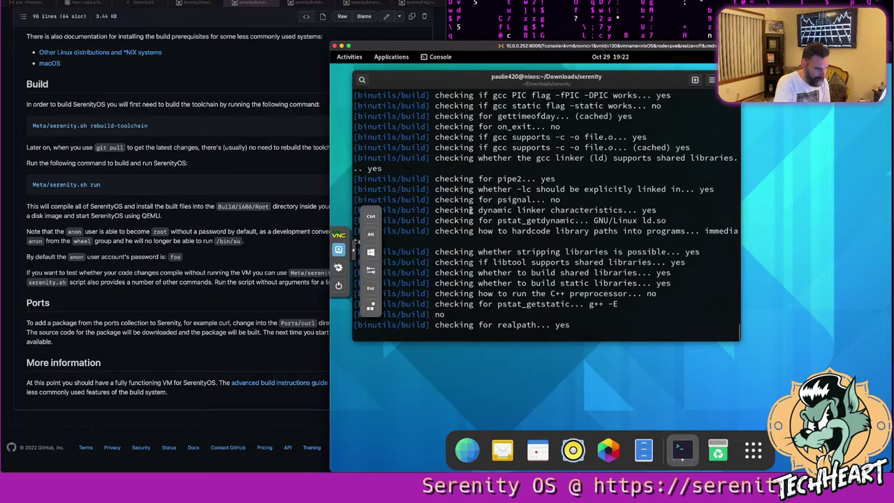
left_click(472, 209)
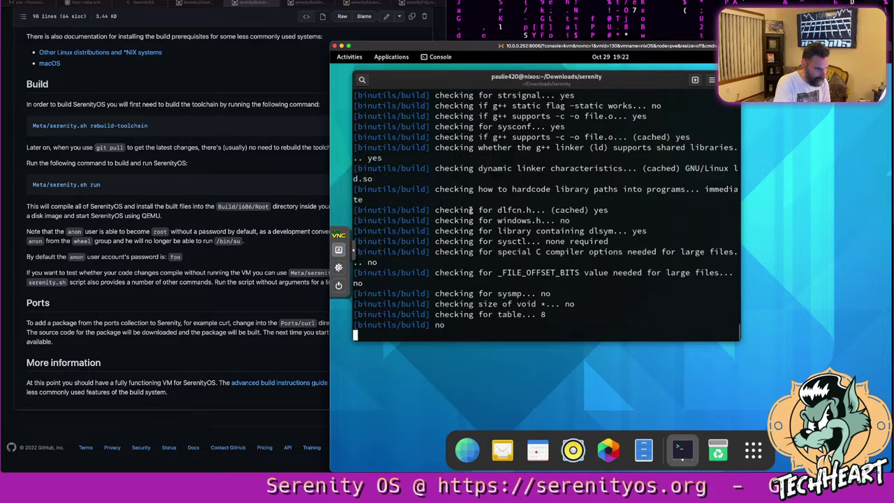
left_click(338, 268)
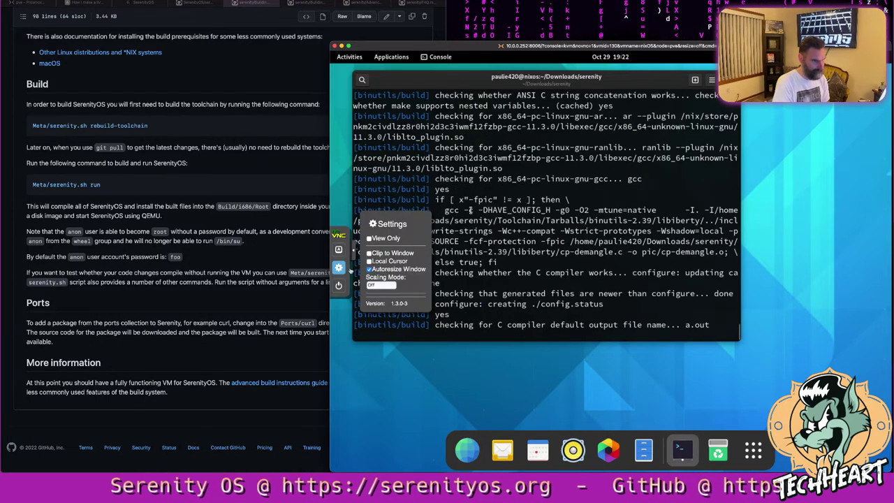
left_click(369, 262)
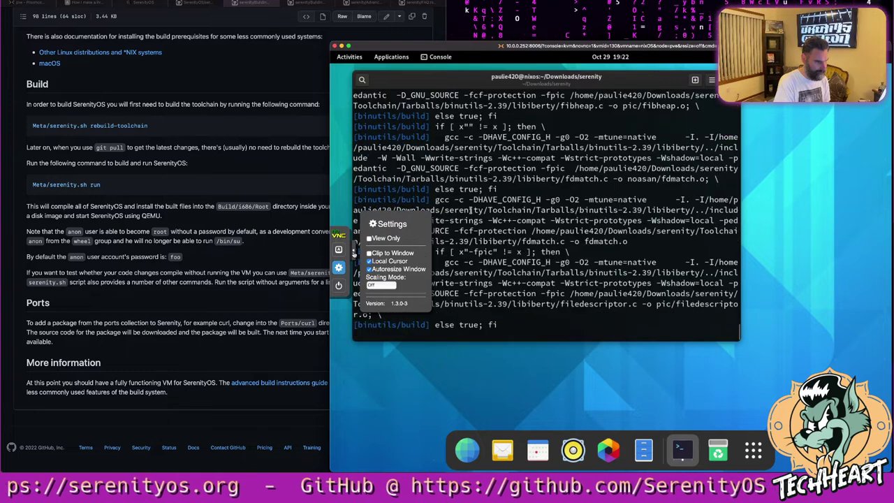
left_click(356, 252)
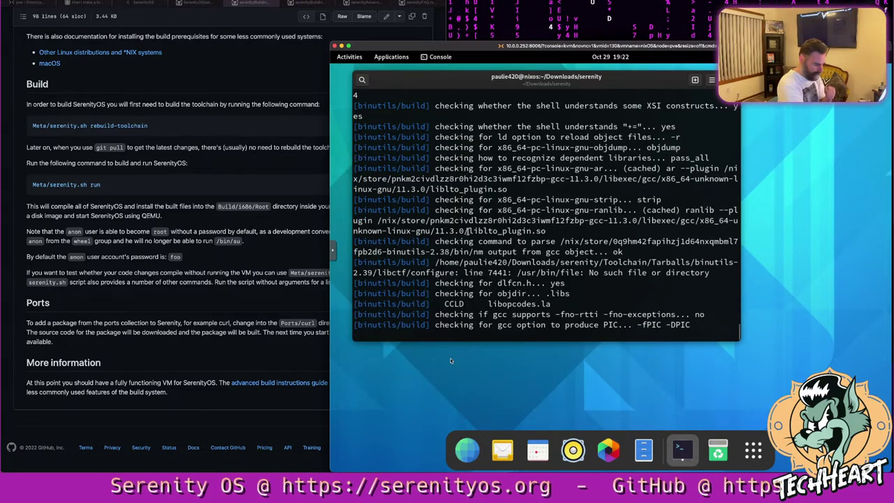
Abort the running SerenityOS build and move up to the Downloads directory.
key("ctrl+c")
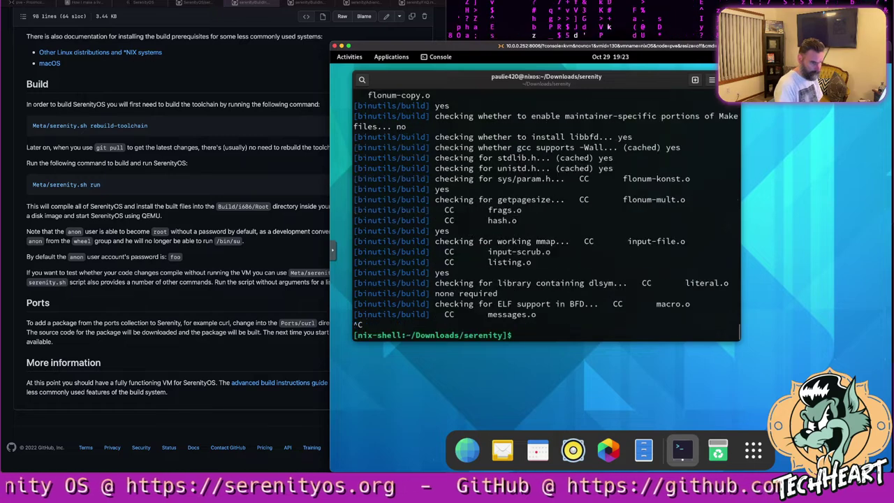
type("cd ..")
key("Return")
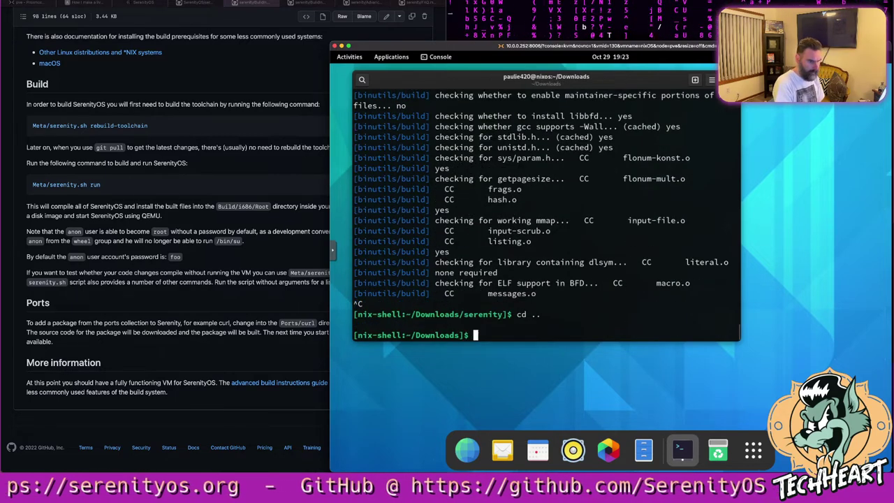
Delete the clone in Downloads with sudo rm -r serenity/, authenticating with the account password.
type("rm -")
key("BackSpace")
key("Home")
type("sudo")
key("End")
type("-r serenity/")
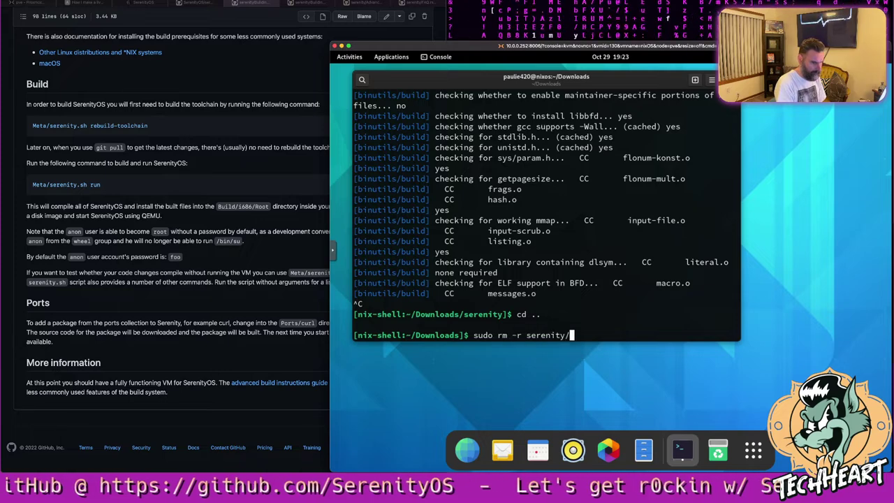
key("Return")
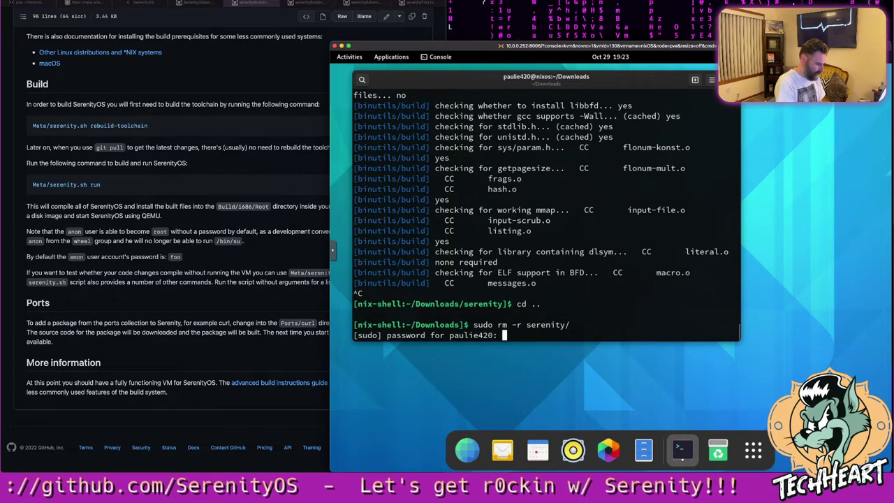
key("Return")
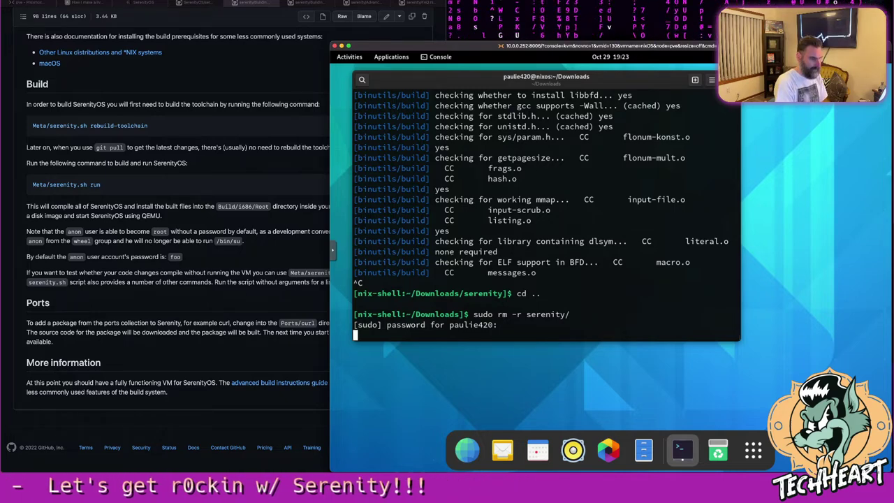
Exit the nix-shell, return to the Downloads directory, and list its contents.
type("exit")
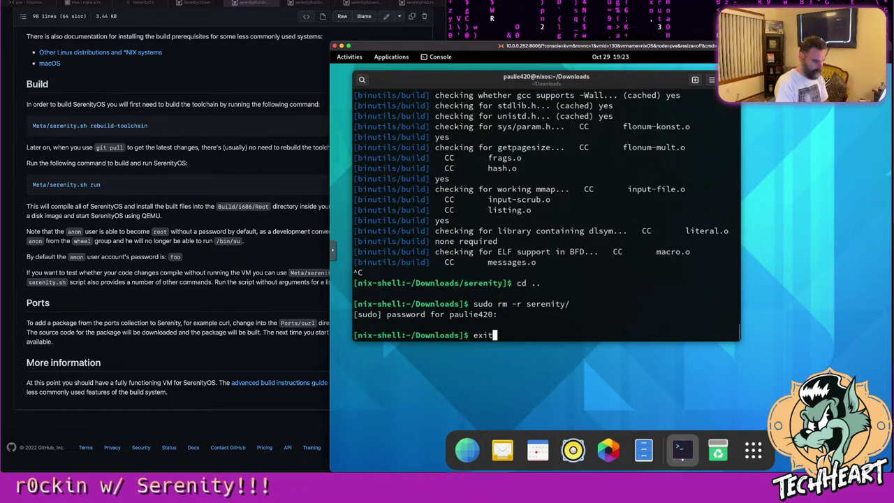
key("Return")
type("cd ..")
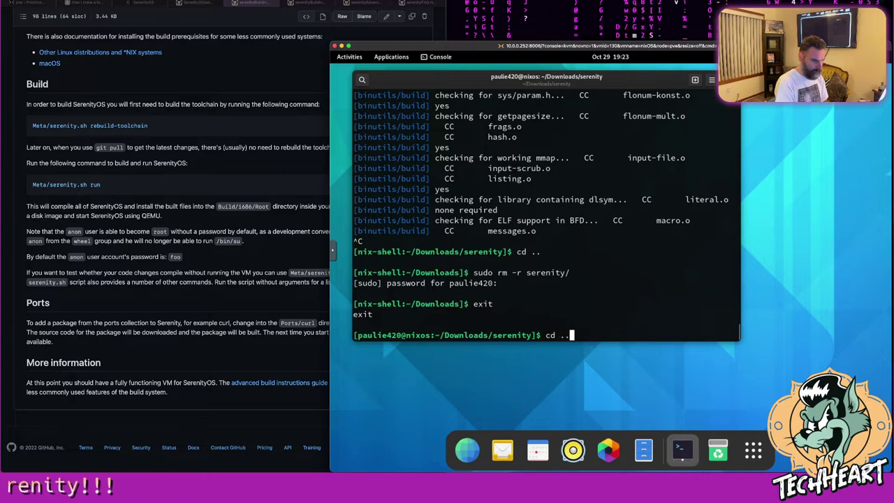
key("Return")
type("ls")
key("Return")
Change to the existing serenity directory in the home folder and clear the terminal.
type("cd ..")
key("Return")
type("cd ser")
key("Tab")
key("Return")
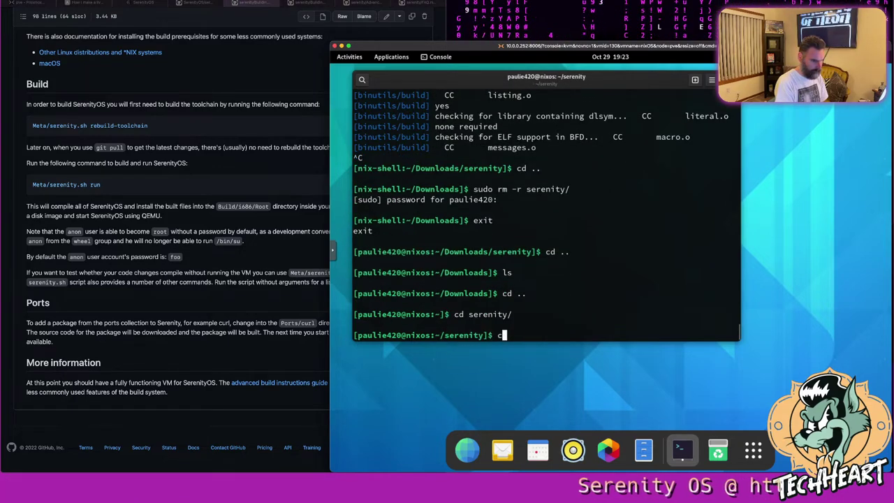
type("clear")
key("Return")
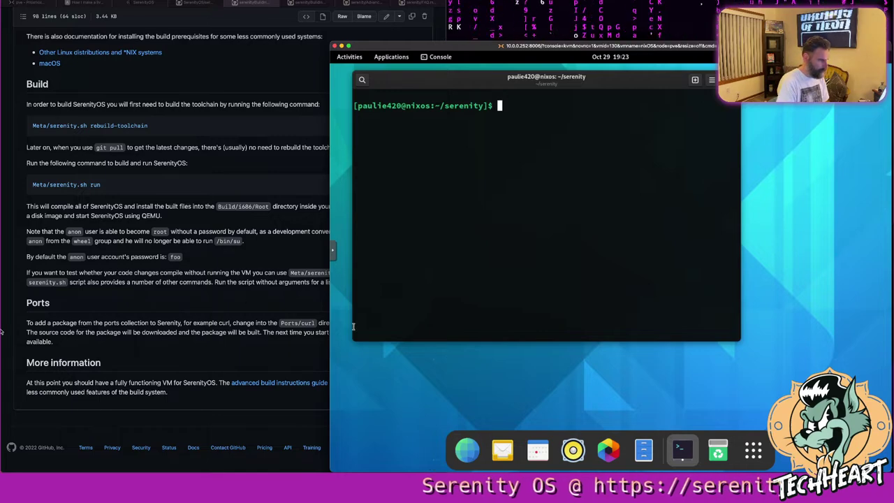
Bring up the NixOS requisites page and run nix-shell Toolchain/serenity.nix in the home folder's serenity directory.
left_click(265, 19)
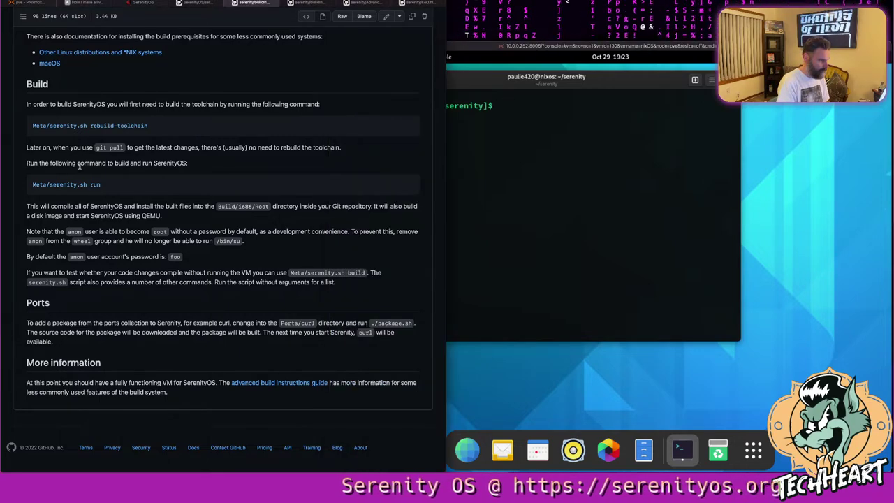
left_click(307, 11)
left_click(479, 158)
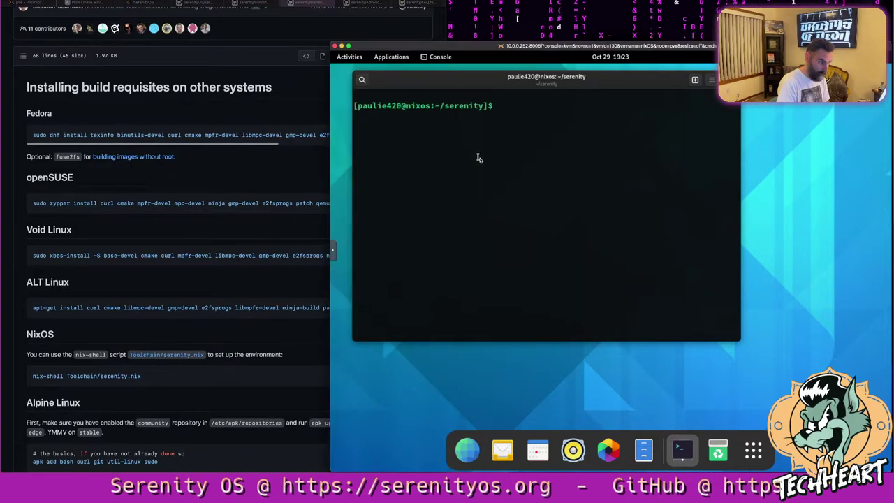
type("nix-s")
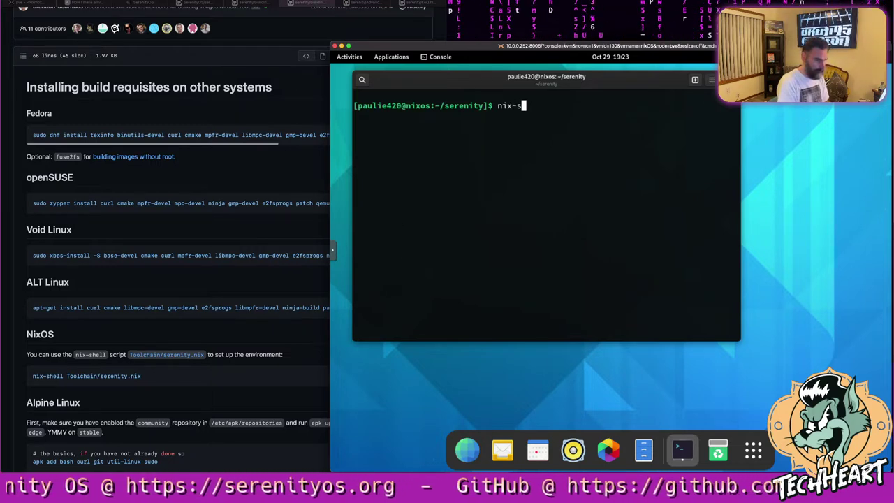
type("hell T")
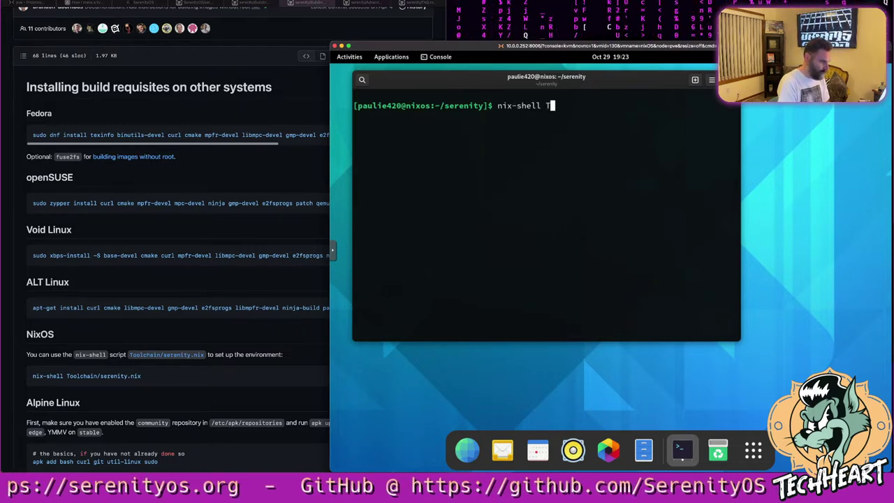
type("o")
key("Tab")
type("ser")
key("Tab")
key("Return")
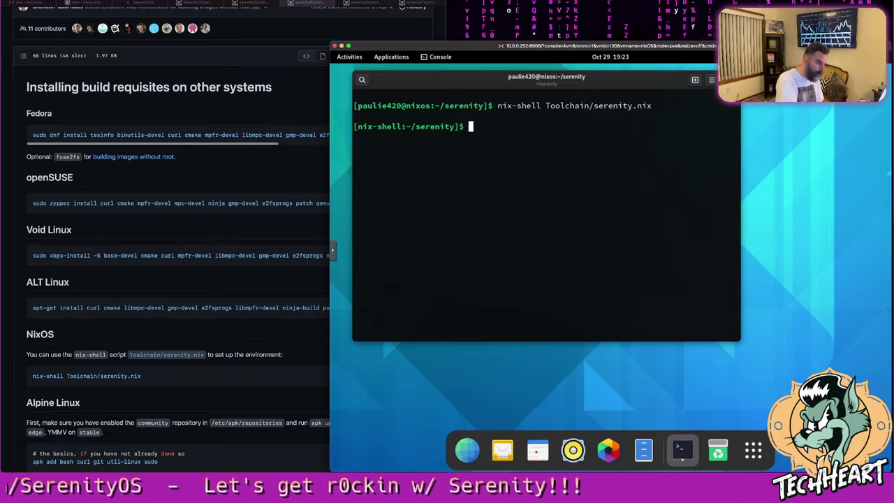
Try to launch the SerenityOS build in the home folder with Meta/serenity.sh run from the nix-shell.
type("Meta/")
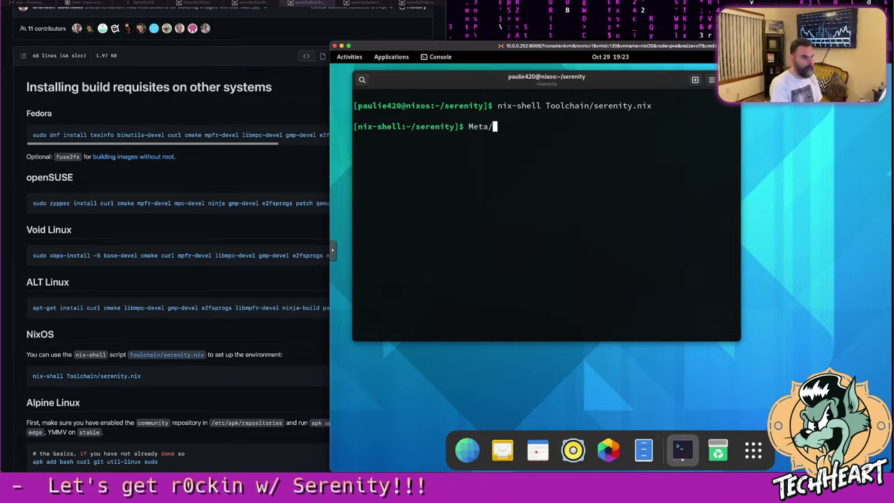
type("ser")
key("Tab")
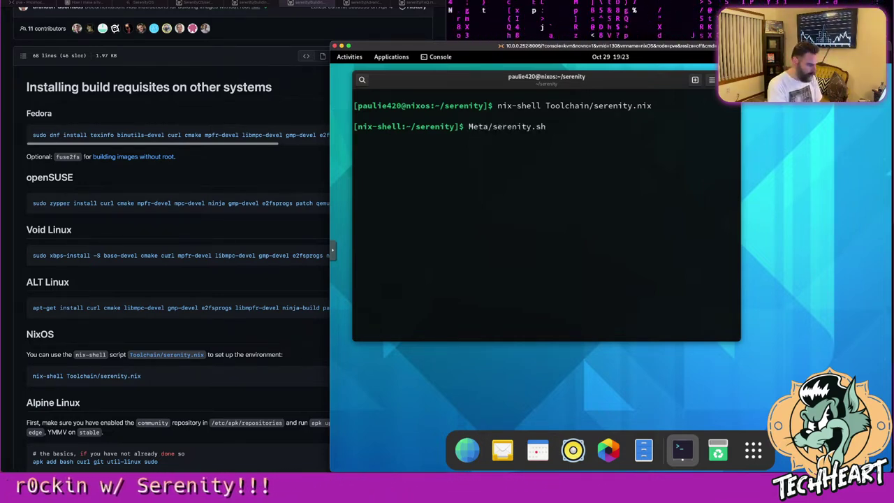
type("run")
key("Return")
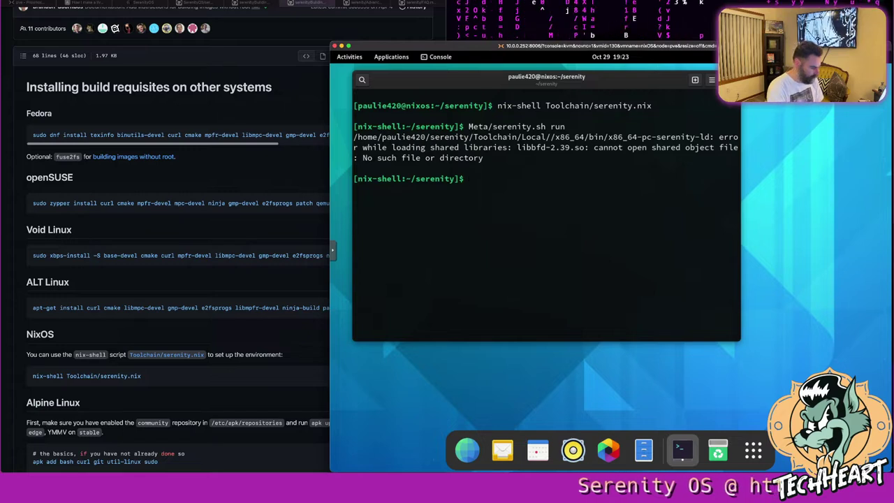
Check the installed NixOS version and compare the SerenityOS build instructions with the build requisites page for other systems.
type("nixos-version")
key("Return")
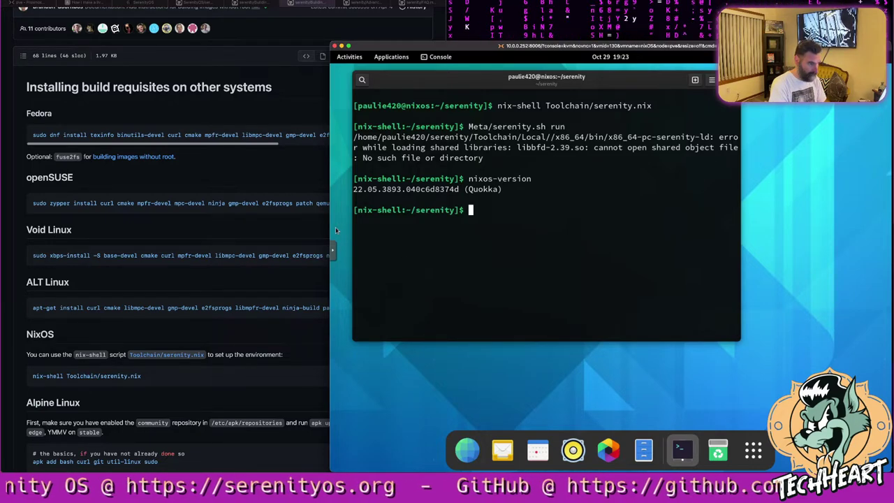
left_click(255, 3)
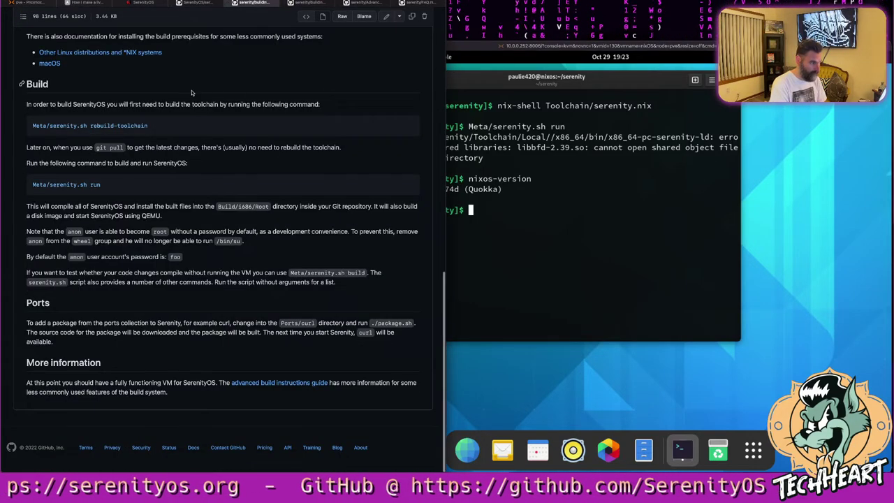
left_click(544, 170)
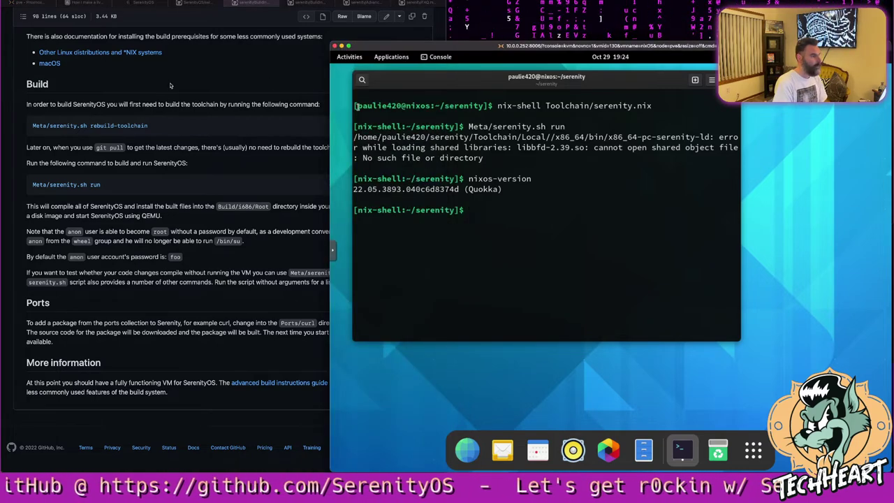
left_click(100, 52)
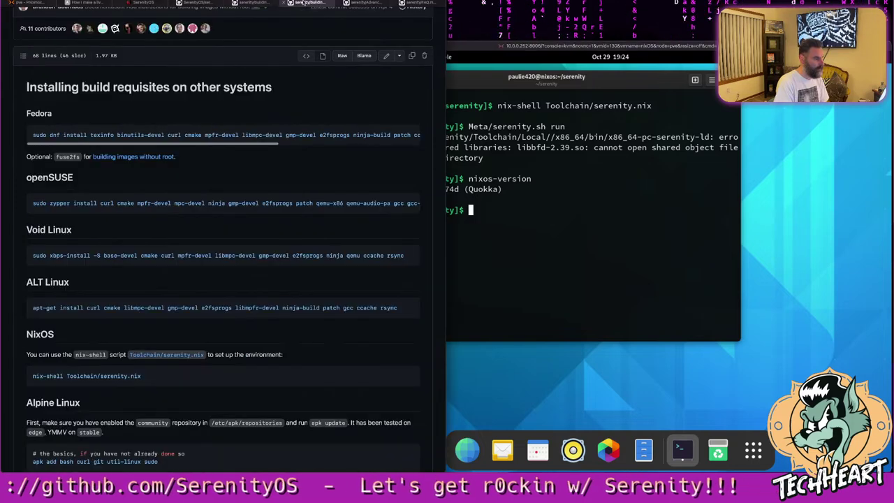
scroll(187, 209, "down", 2)
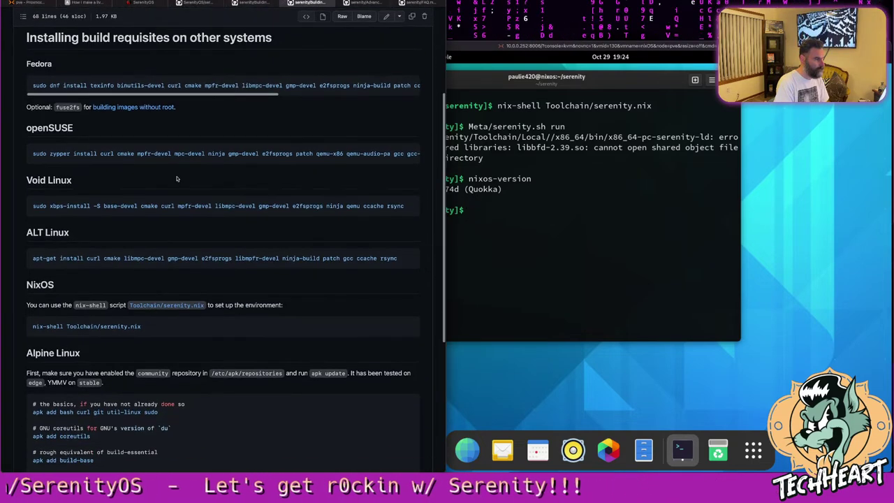
key("ctrl+Page_Up")
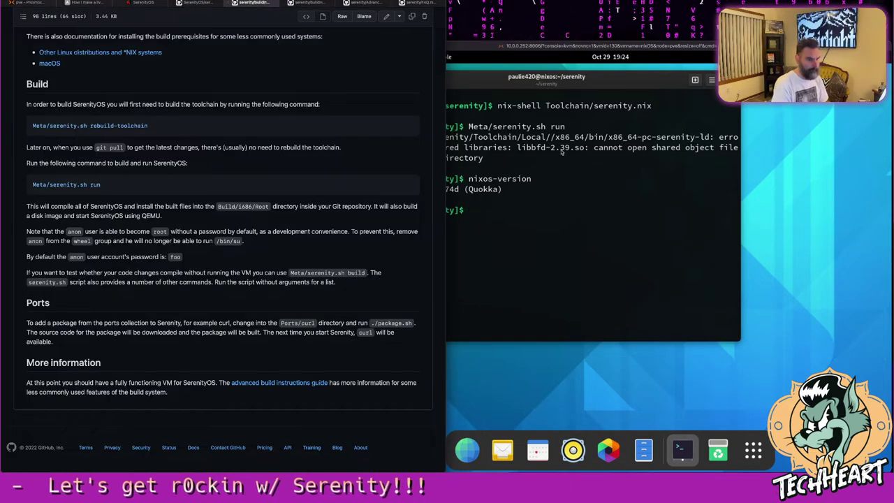
Move the serenity directory from the home folder into Downloads and change to the Downloads directory.
left_click(561, 155)
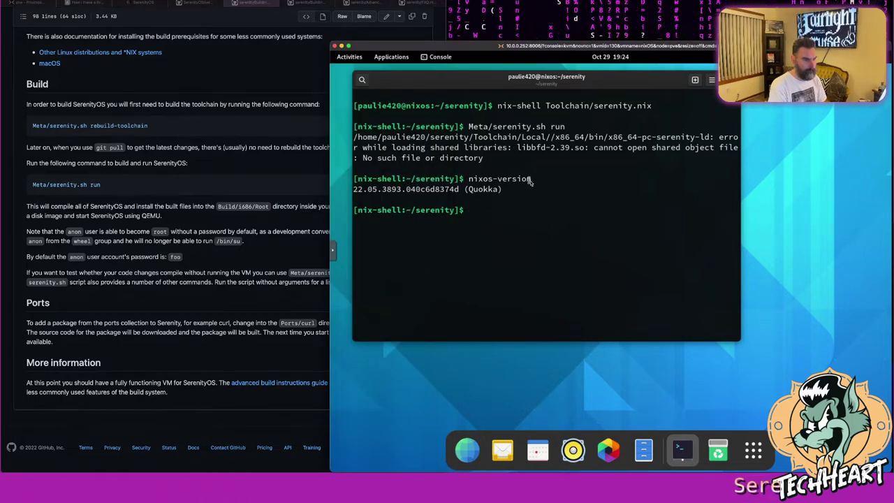
type("cd ..")
key("Return")
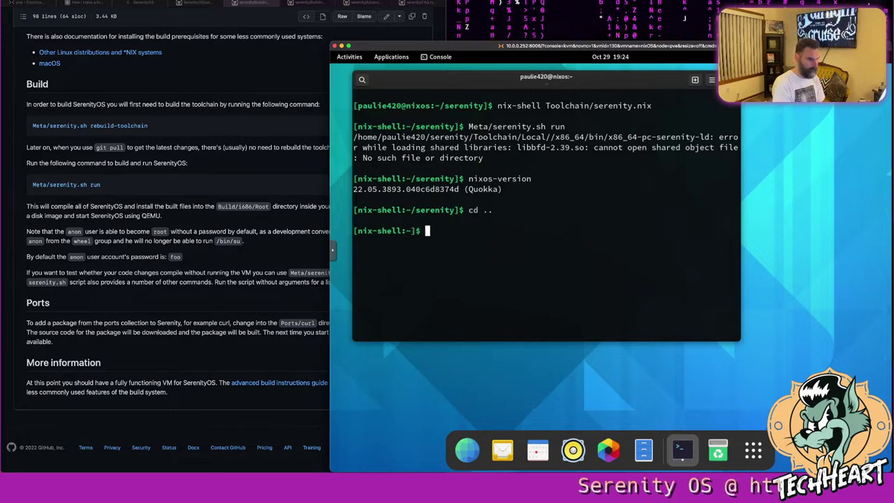
type("mv serenity/ Downloads/")
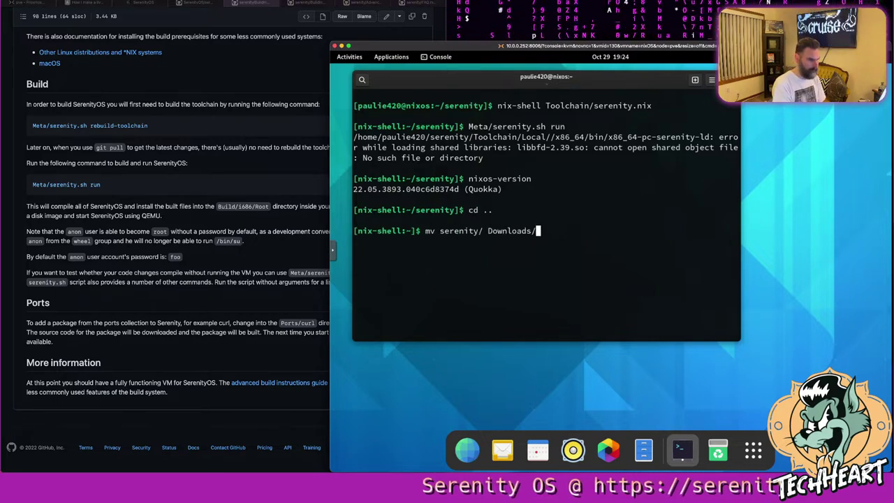
key("Return")
type("cd Do")
key("Tab")
key("Return")
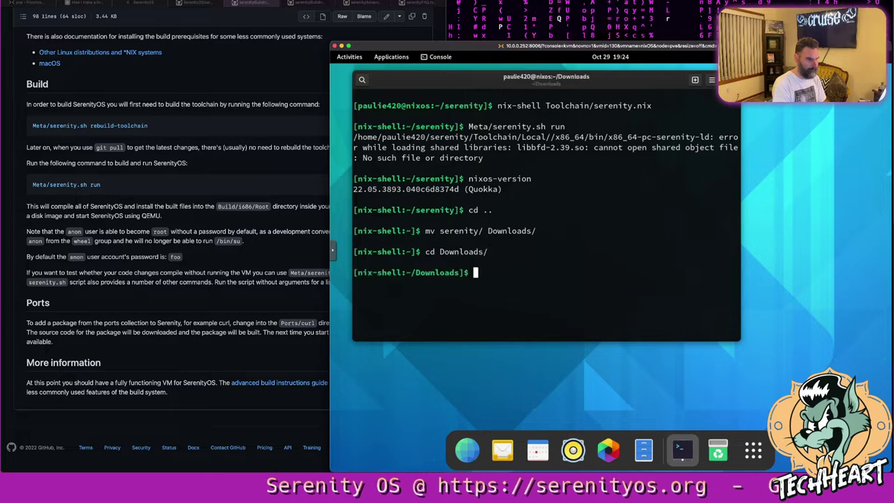
Try to execute Meta/serenity.sh run from the Downloads directory.
key("Up")
key("Up")
key("Up")
key("Up")
key("Up")
key("Up")
key("Up")
key("Return")
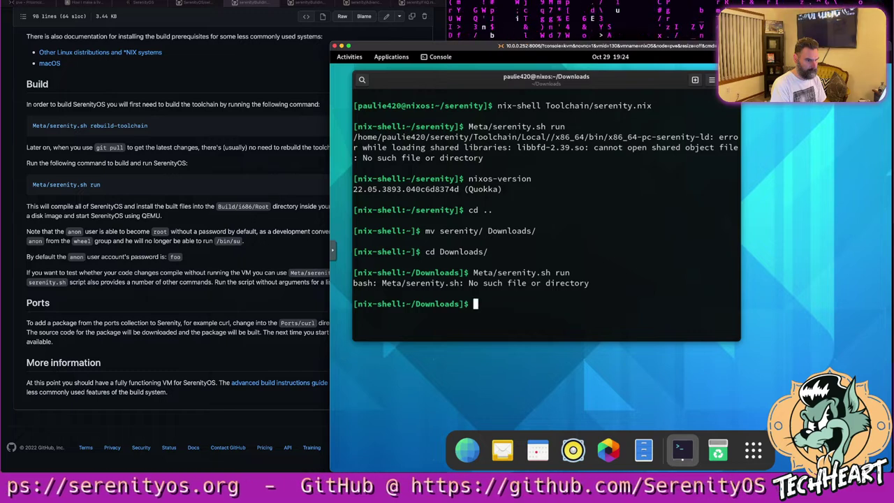
Change into the relocated serenity directory and build and launch SerenityOS with Meta/serenity.sh run.
type("cd serenity/")
key("Return")
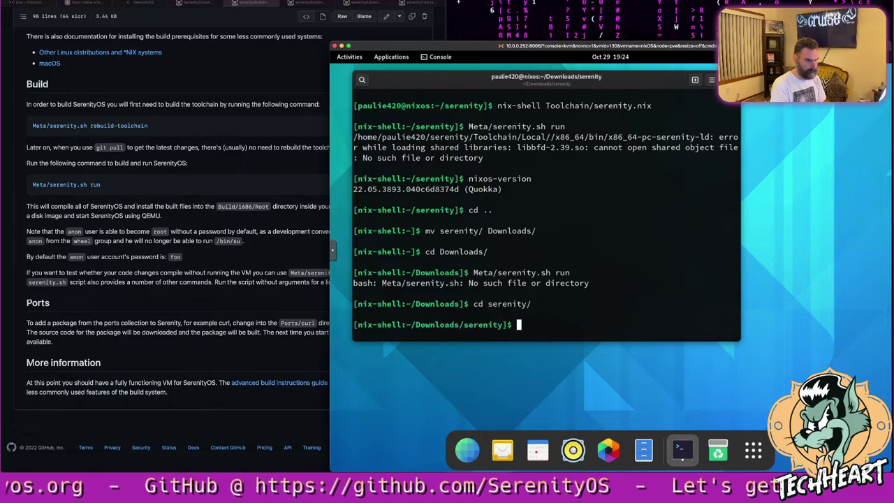
key("Up")
key("Up")
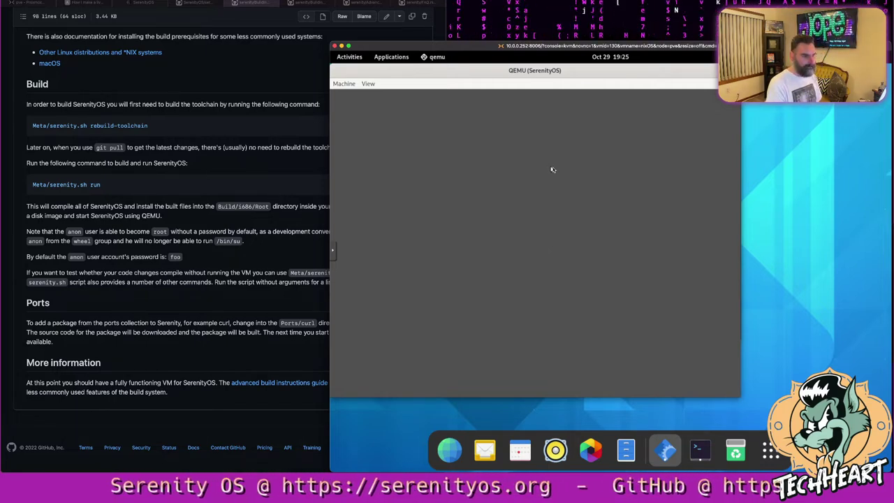
Turn off the local cursor in the VNC console settings and move the QEMU window until the whole SerenityOS desktop is in view.
left_click(333, 250)
left_click(339, 269)
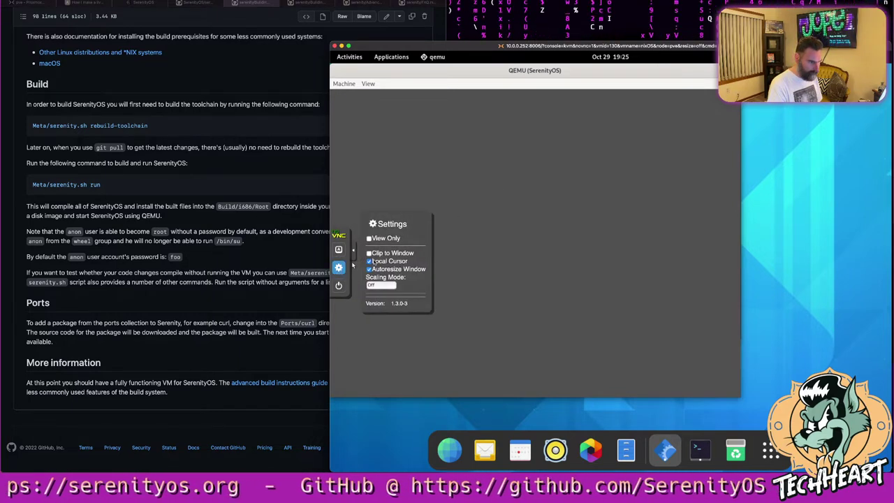
left_click(353, 253)
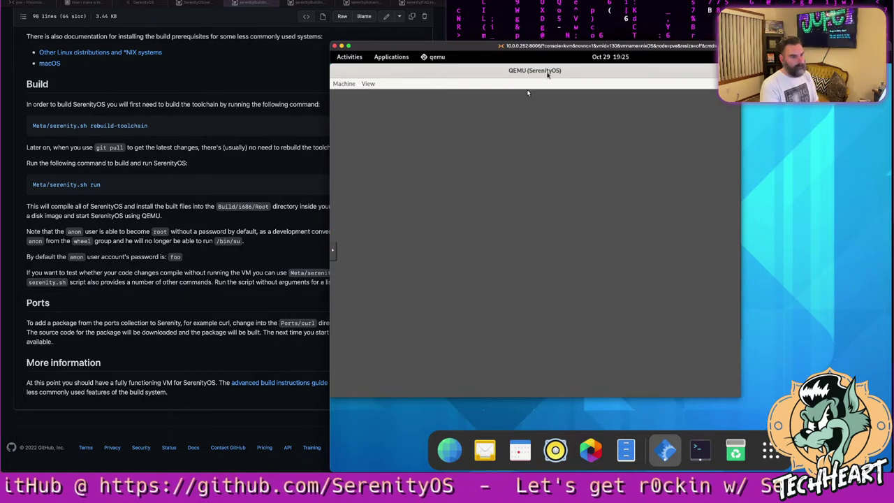
left_click_drag(549, 72, 666, 155)
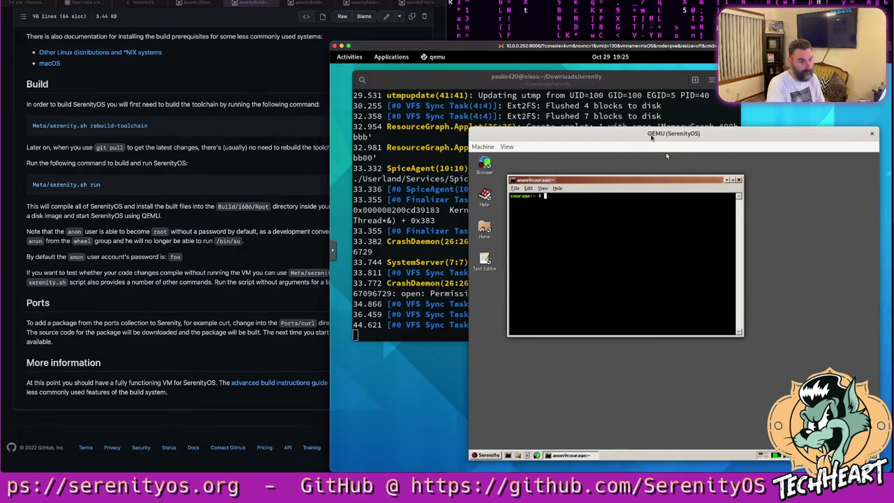
left_click_drag(639, 134, 596, 120)
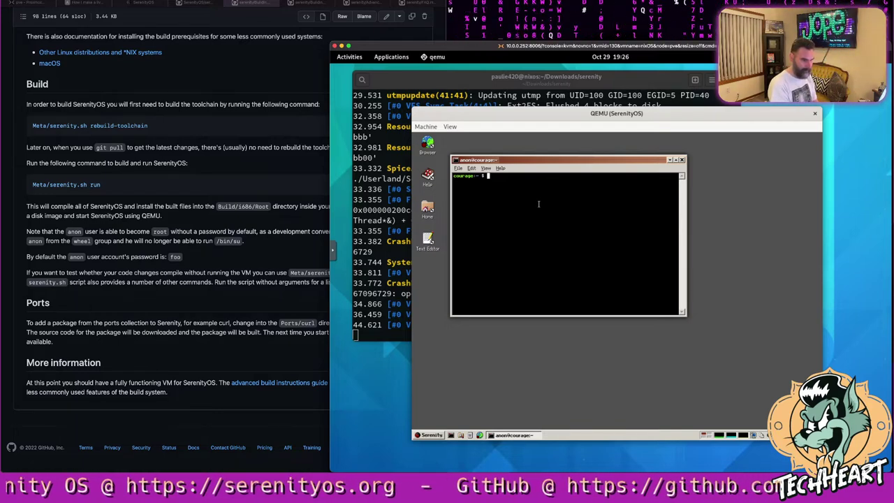
List the home directory with ls and check disk usage with df -h in the SerenityOS terminal.
type("ls")
key("Return")
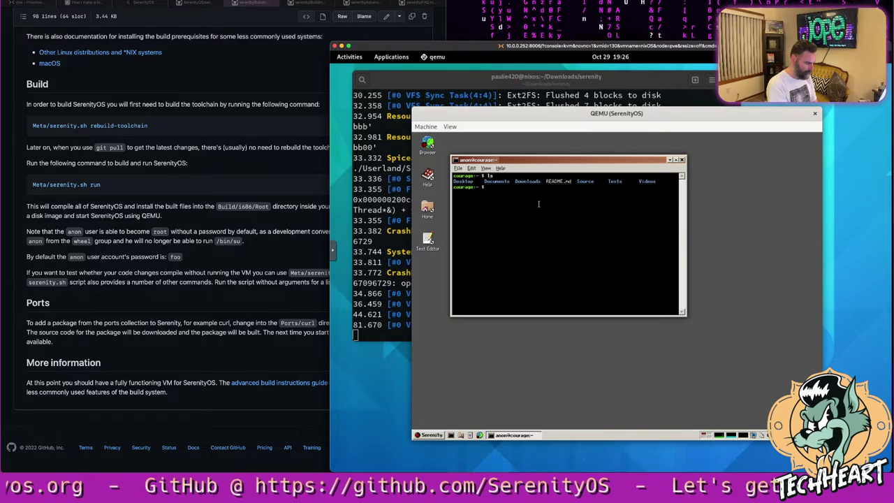
type("df -h")
key("Return")
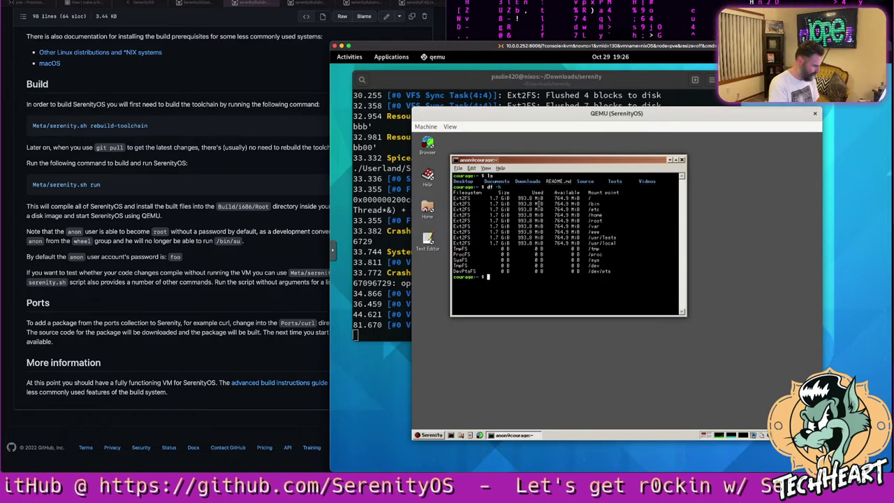
type("l")
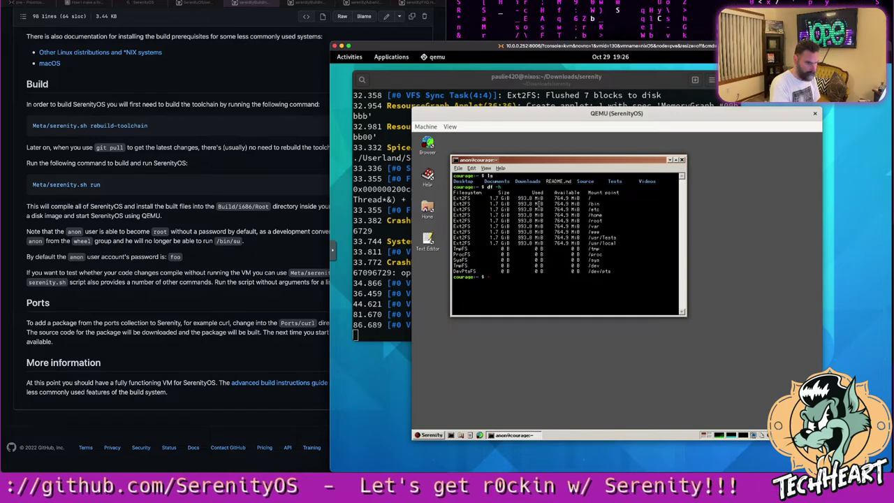
type("s")
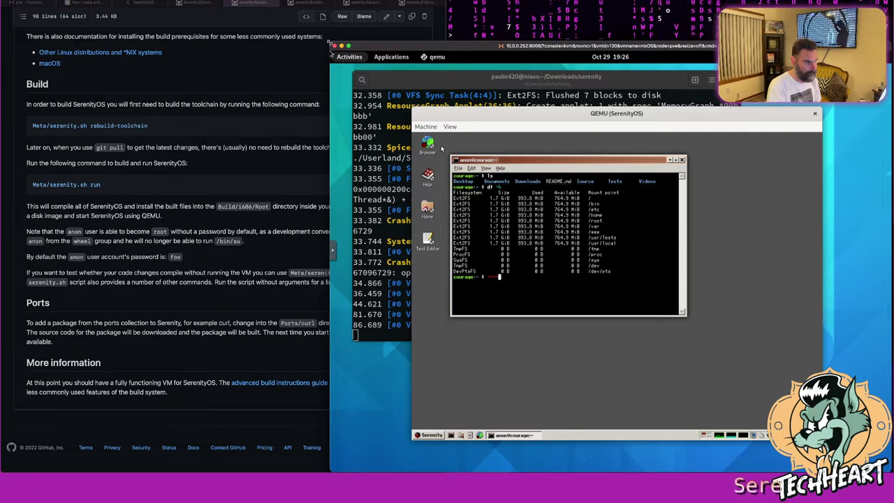
Move the VNC console window up and over the build instructions, and check its scaling mode options.
left_click_drag(329, 43, 243, 0)
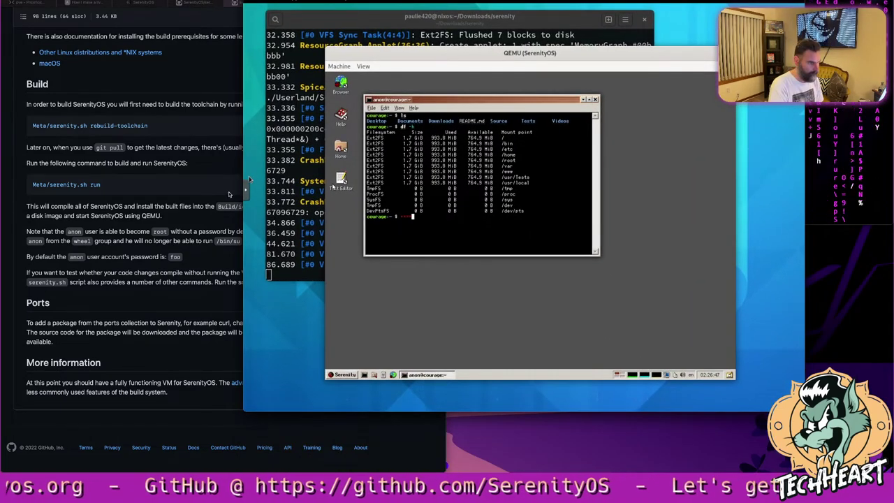
left_click(251, 207)
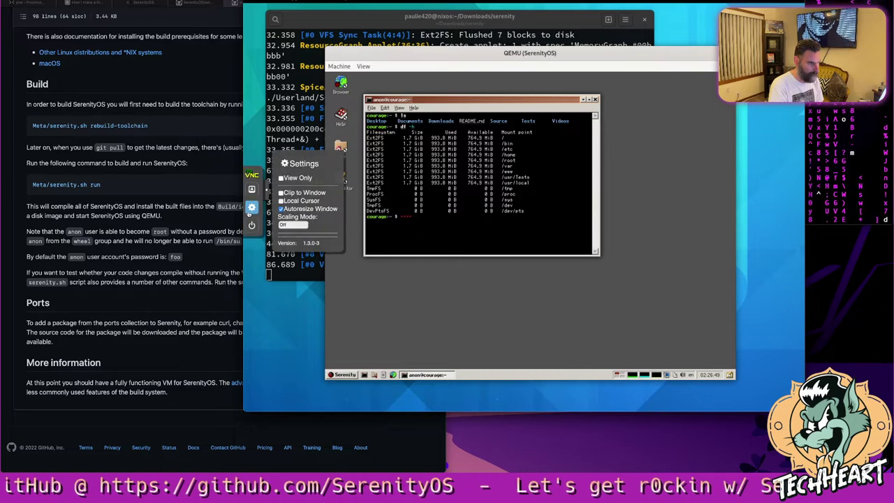
left_click(299, 224)
left_click(296, 232)
left_click(269, 193)
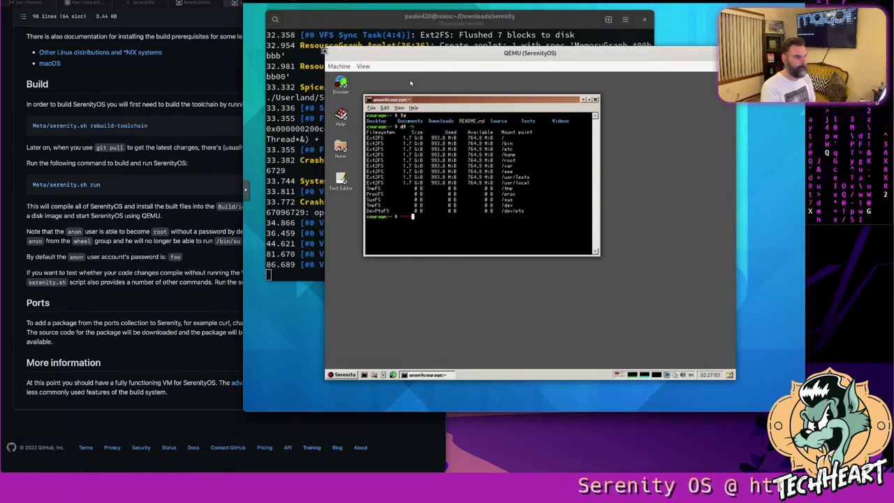
Try enlarging the QEMU window, shrink it back, and move the SerenityOS terminal to the right side of the desktop.
left_click_drag(327, 50, 290, 21)
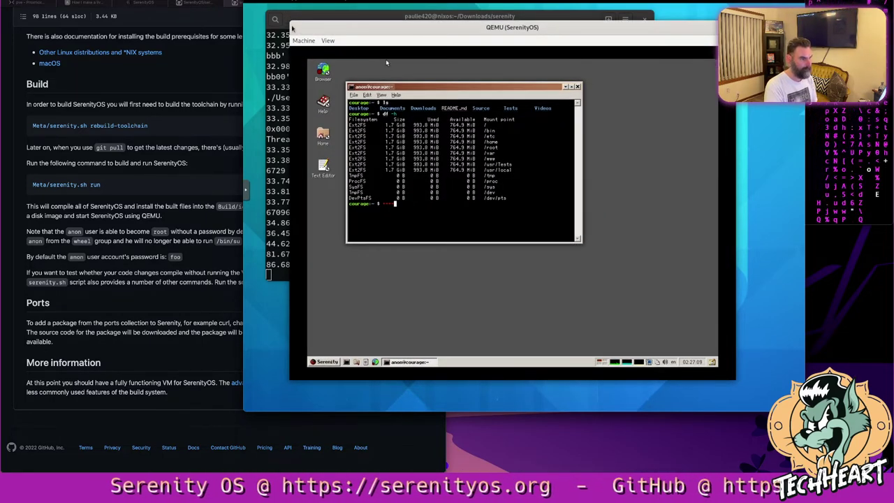
left_click_drag(289, 21, 323, 45)
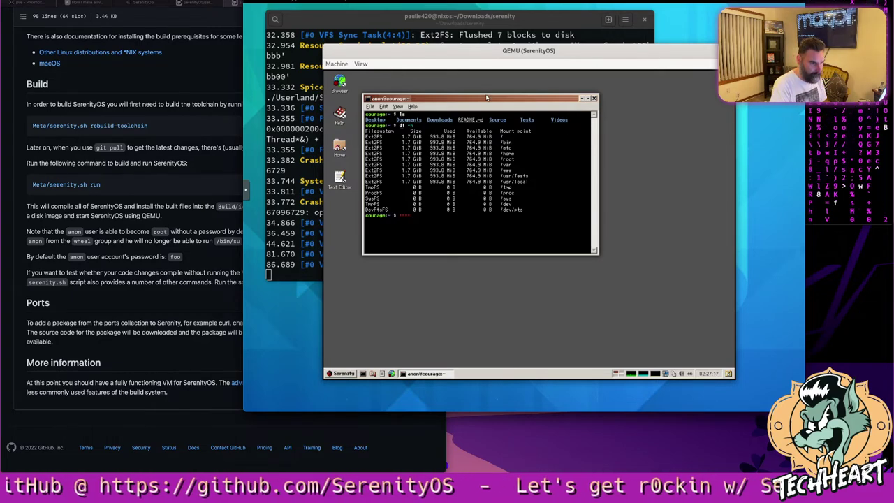
left_click_drag(487, 98, 605, 103)
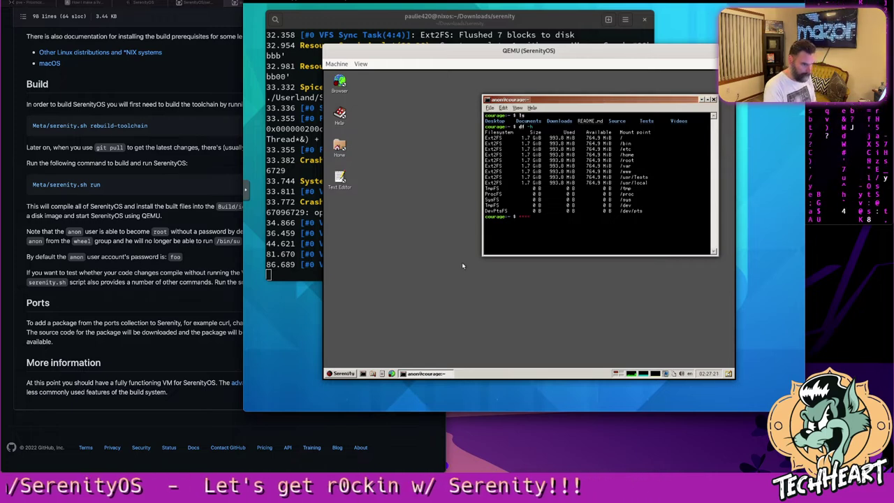
View the About SerenityOS information and close it.
left_click(333, 375)
mouse_move(348, 285)
left_click(357, 245)
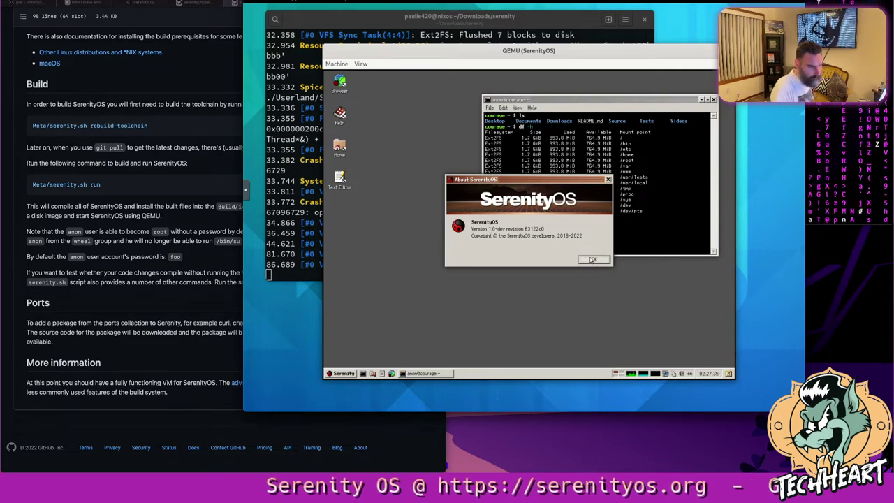
left_click(592, 260)
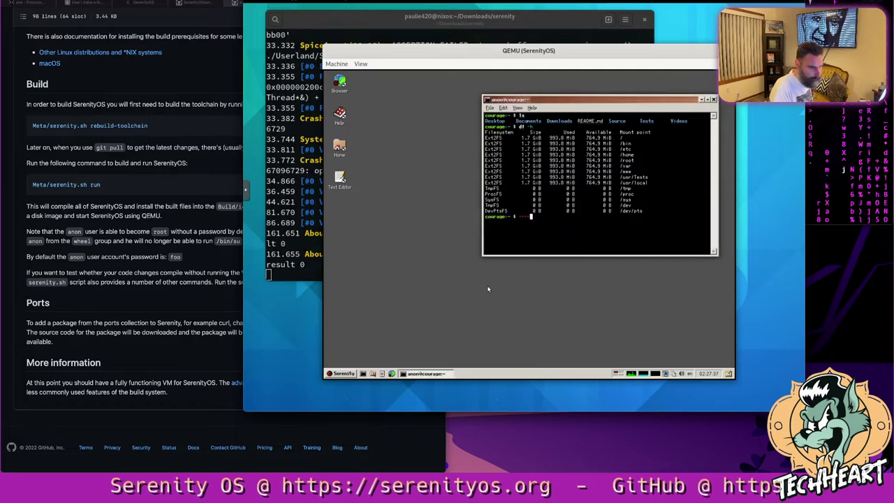
Launch the CatDog demo and lead the animal across the SerenityOS desktop with the pointer.
left_click(345, 375)
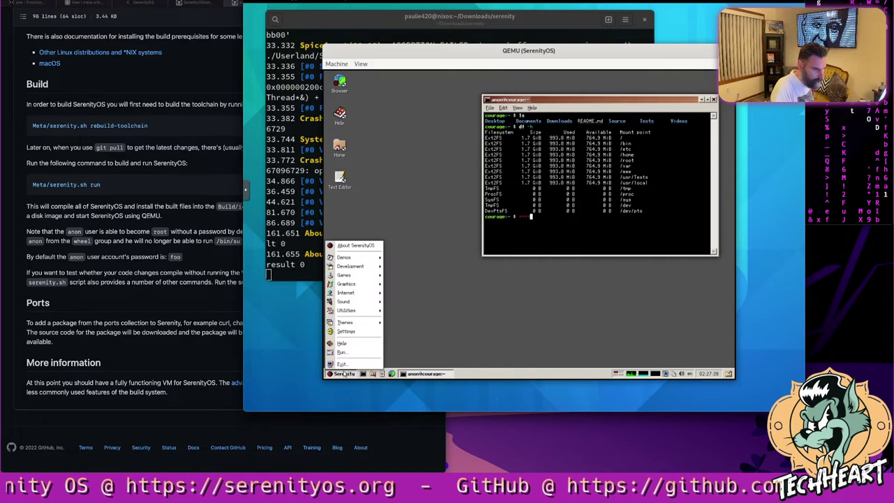
mouse_move(347, 258)
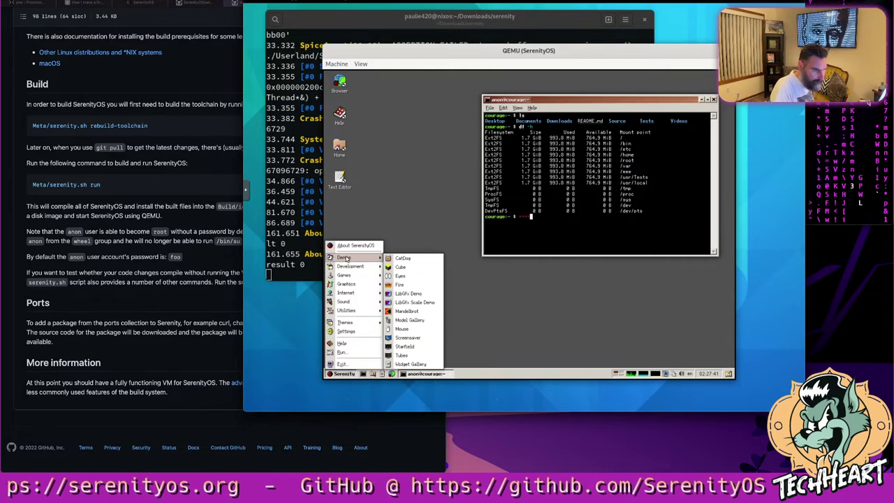
left_click(410, 258)
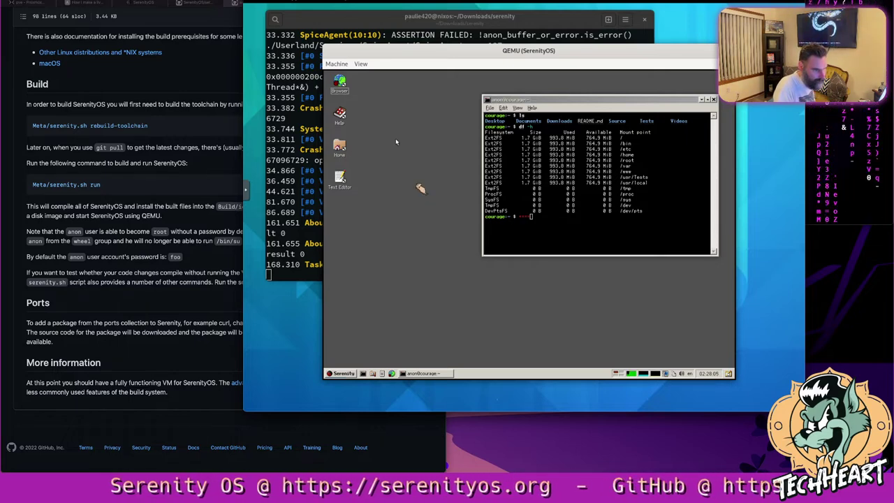
left_click_drag(396, 138, 446, 219)
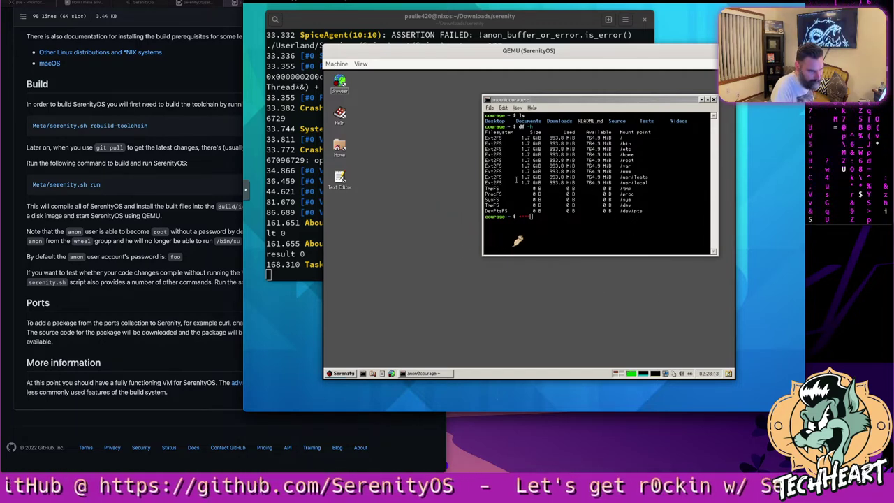
Launch the Fire demo in SerenityOS.
left_click(339, 375)
mouse_move(349, 277)
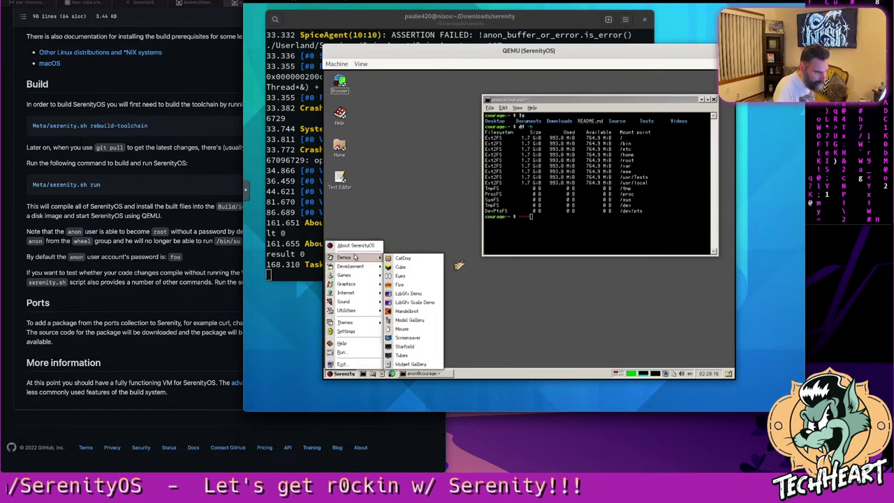
mouse_move(363, 258)
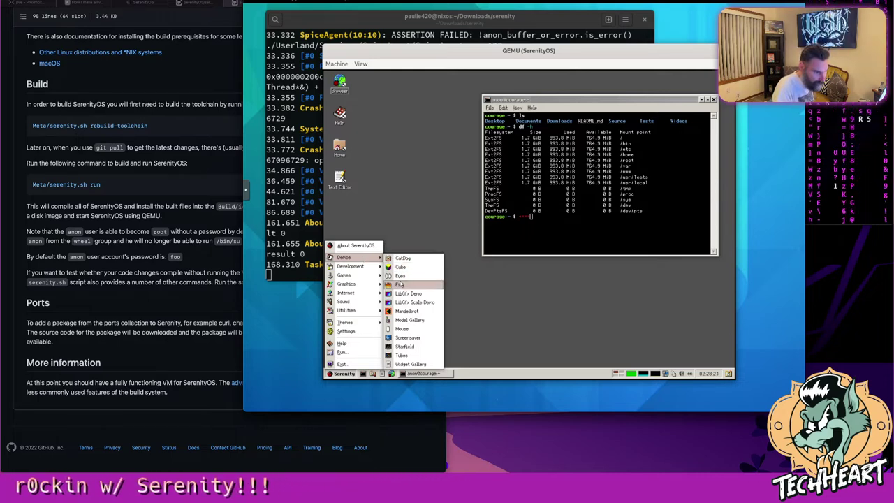
left_click(400, 285)
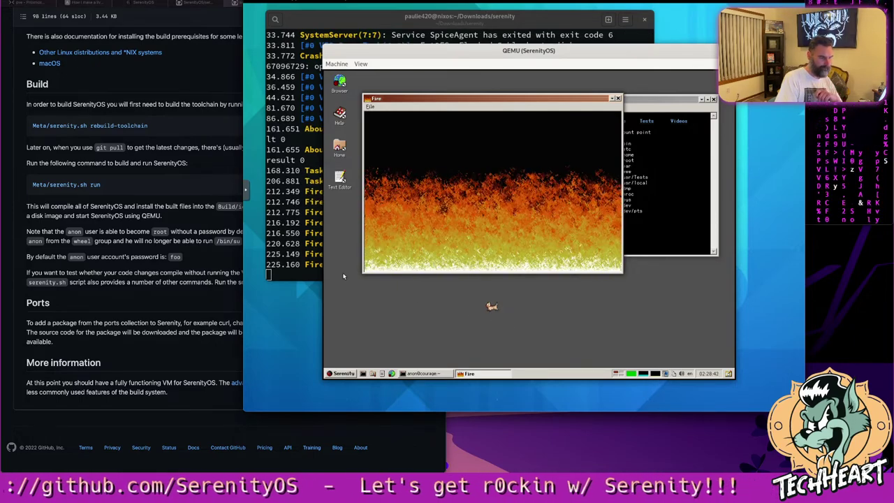
Check the Fire demo's cycle timings in the host terminal log, and quit the demo.
left_click(300, 270)
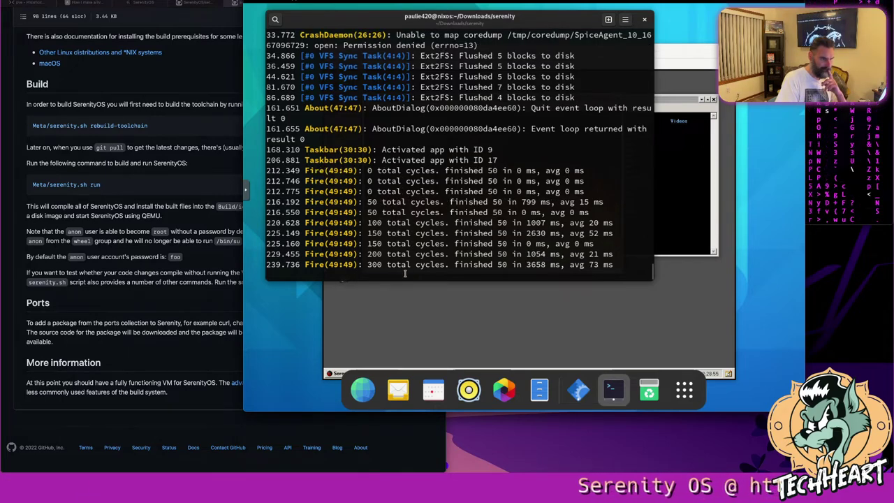
left_click(417, 309)
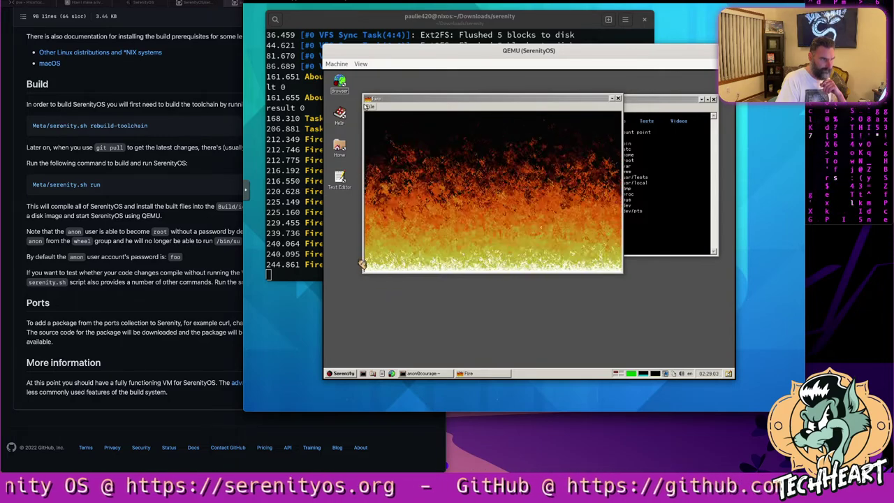
left_click(366, 106)
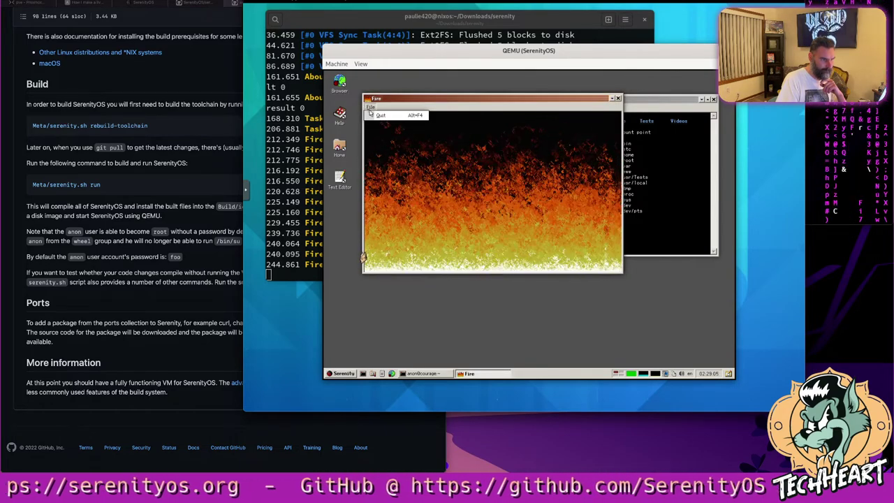
left_click(385, 116)
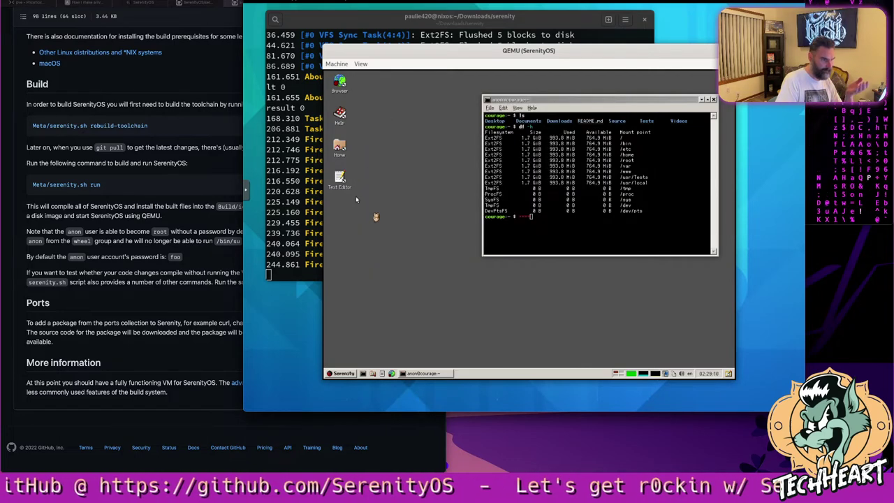
Try to launch Hack Studio from the SerenityOS development applications.
left_click(342, 374)
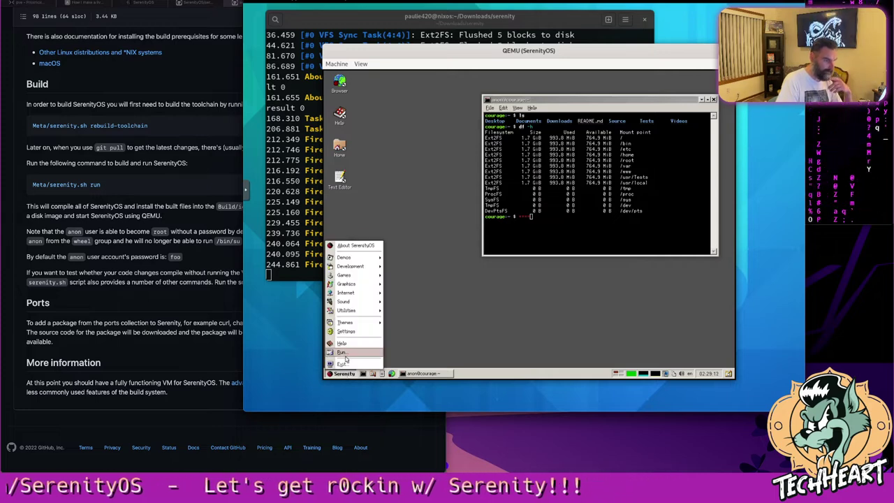
mouse_move(359, 262)
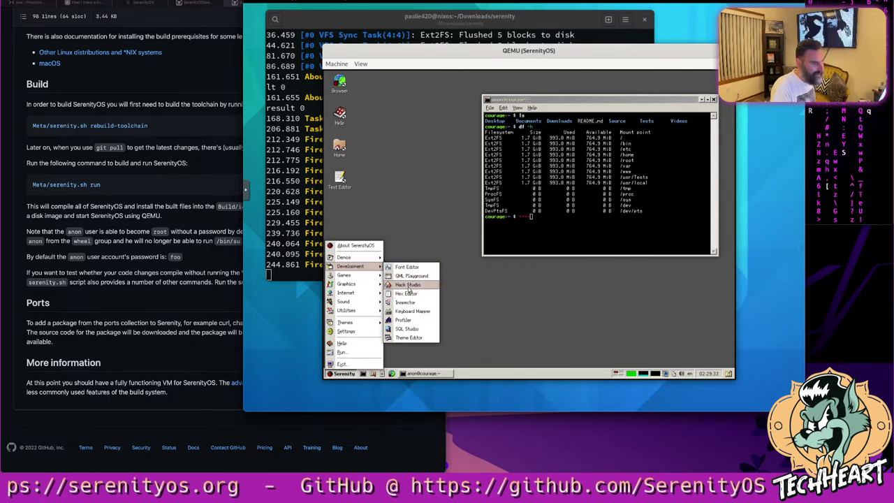
left_click(408, 286)
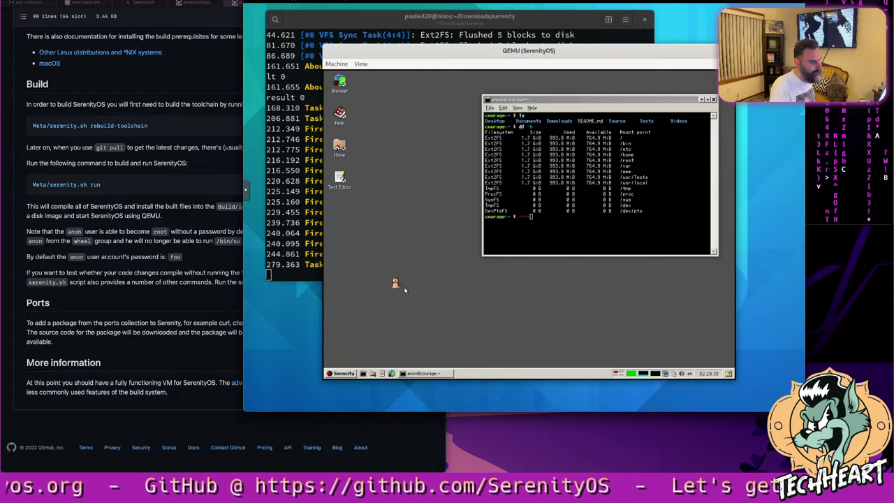
Try to launch the Browser from the SerenityOS internet applications.
left_click(344, 374)
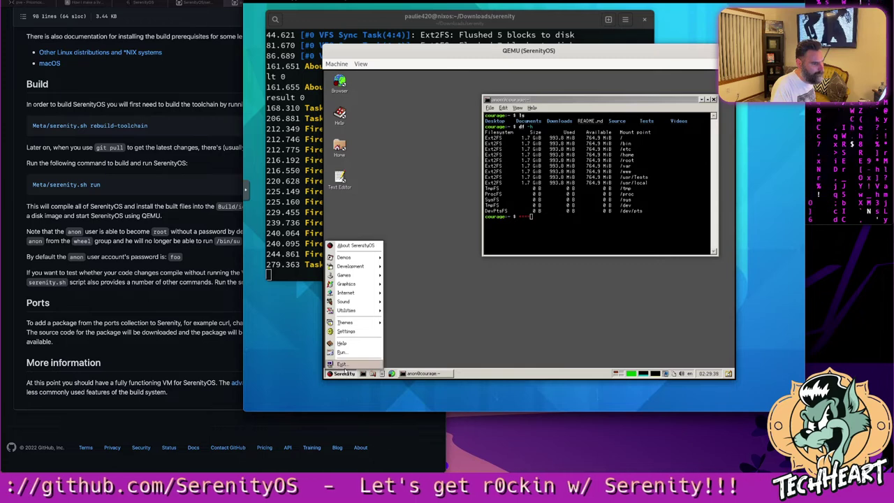
mouse_move(354, 286)
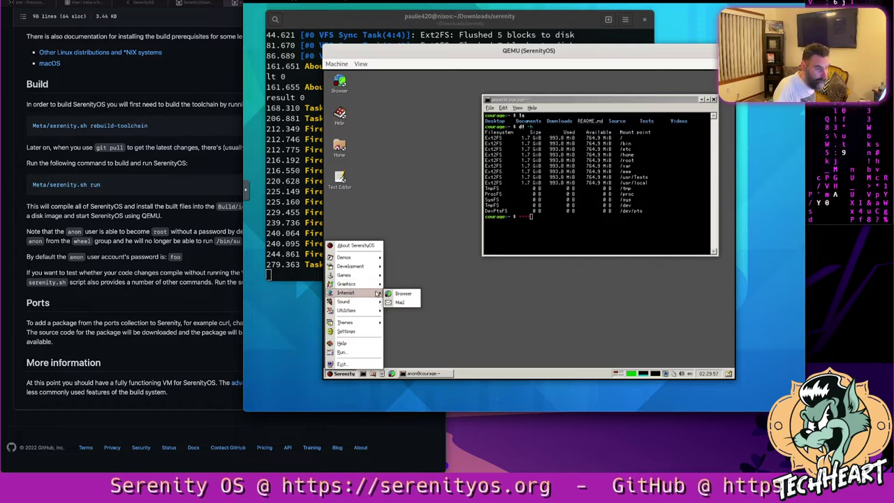
left_click(390, 294)
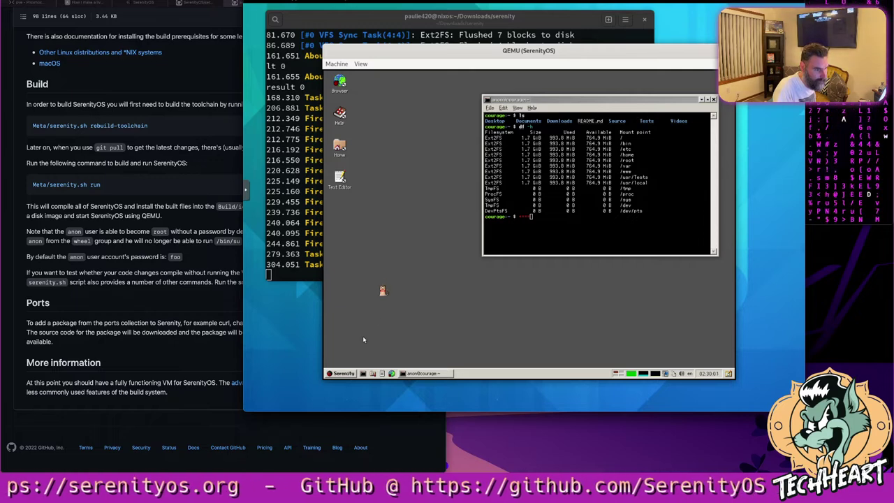
Look through the SerenityOS application categories and try to launch File Manager from the utilities.
left_click(347, 374)
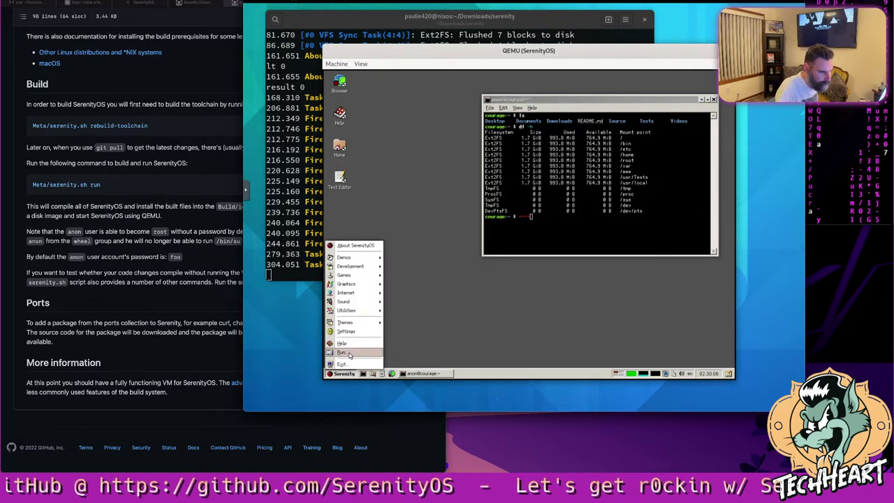
mouse_move(351, 311)
mouse_move(353, 293)
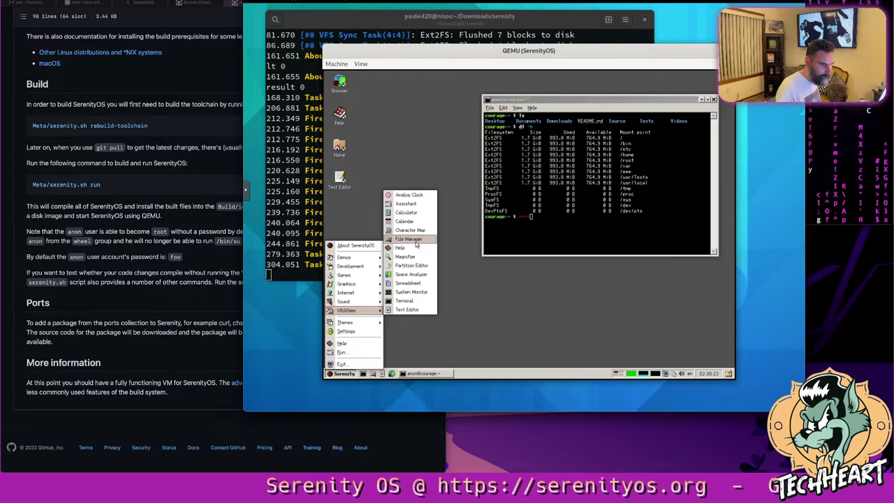
left_click(417, 241)
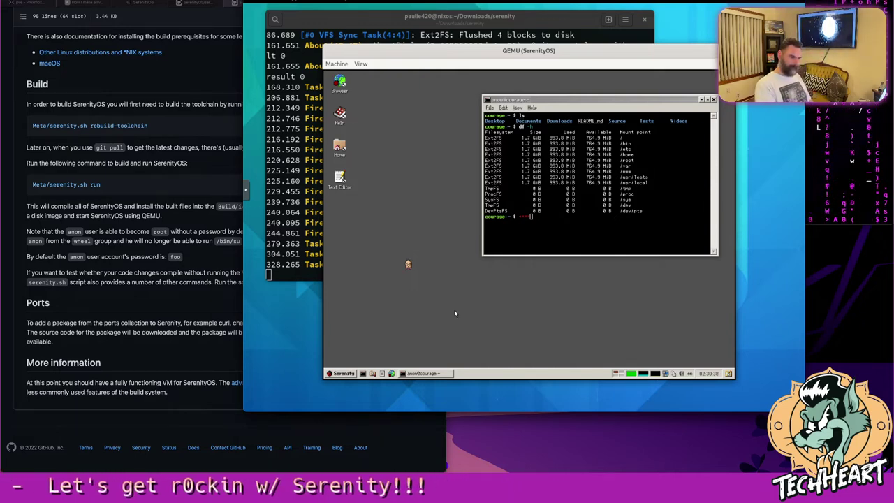
Delete the stray dashes from the SerenityOS terminal prompt and check the resource graphs in the taskbar.
left_click(535, 241)
key("BackSpace")
key("BackSpace")
key("BackSpace")
key("BackSpace")
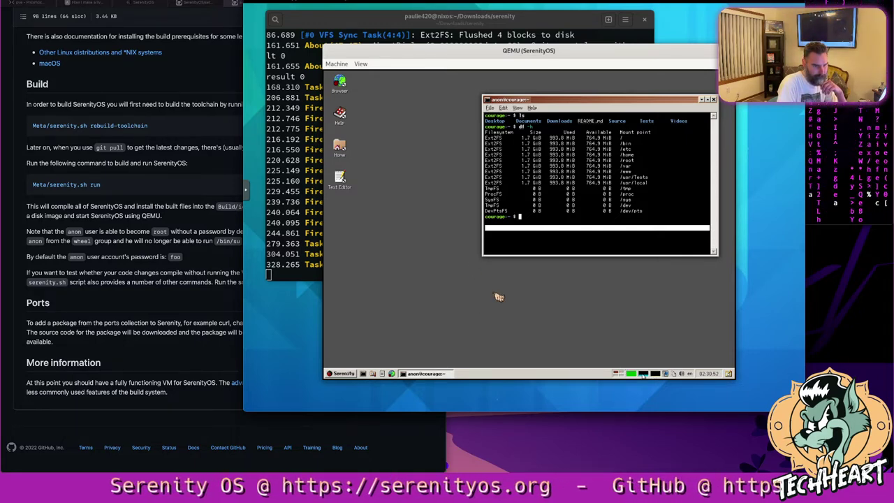
mouse_move(642, 375)
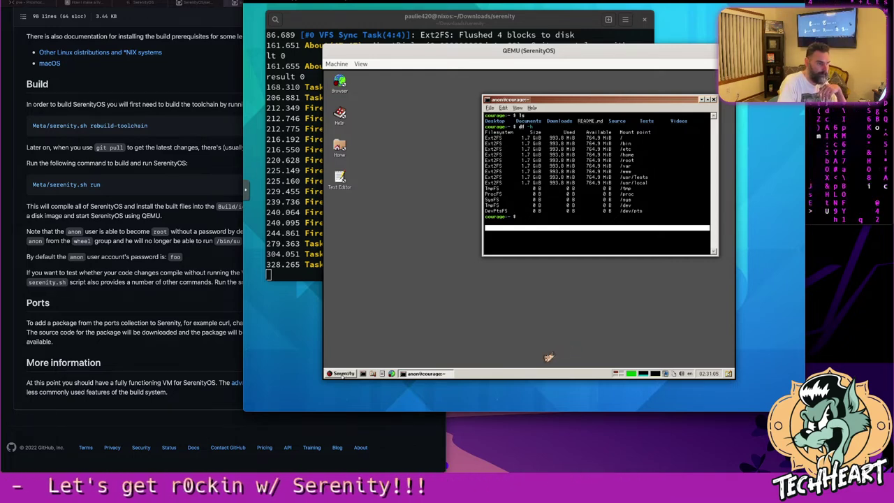
Check the SerenityOS log in the host terminal and the kernel output in the QEMU window.
left_click(343, 375)
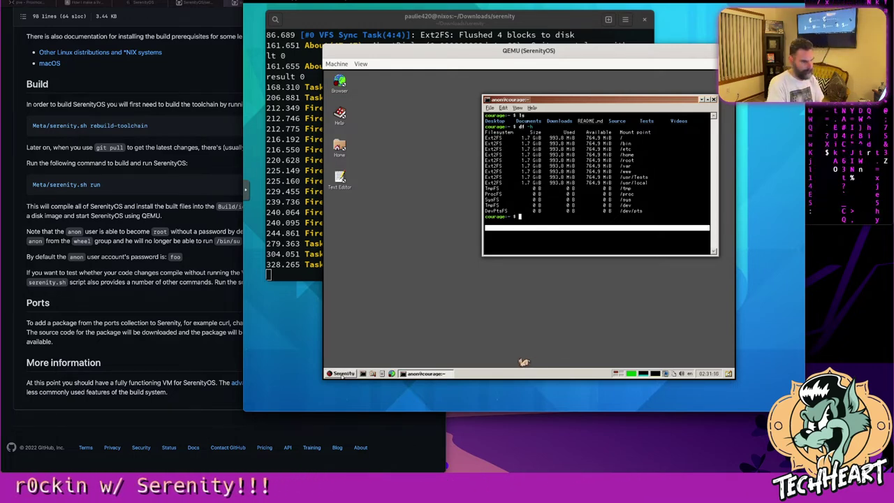
key("alt+Tab")
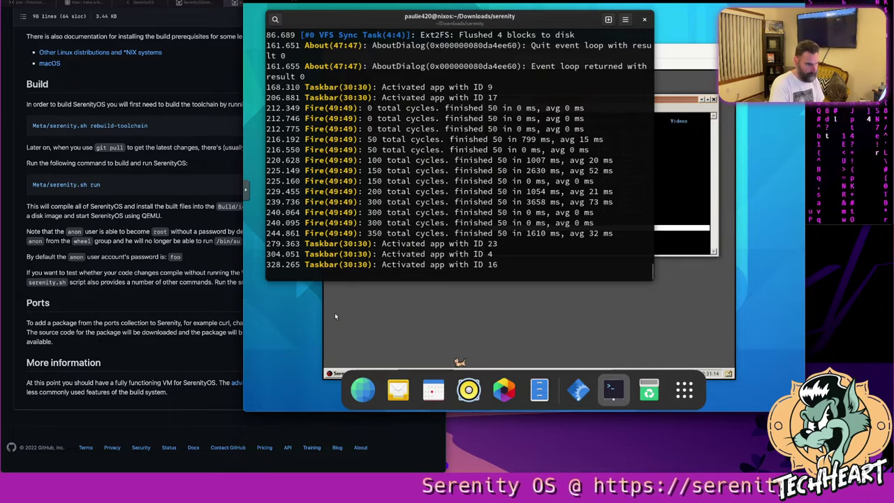
left_click(353, 326)
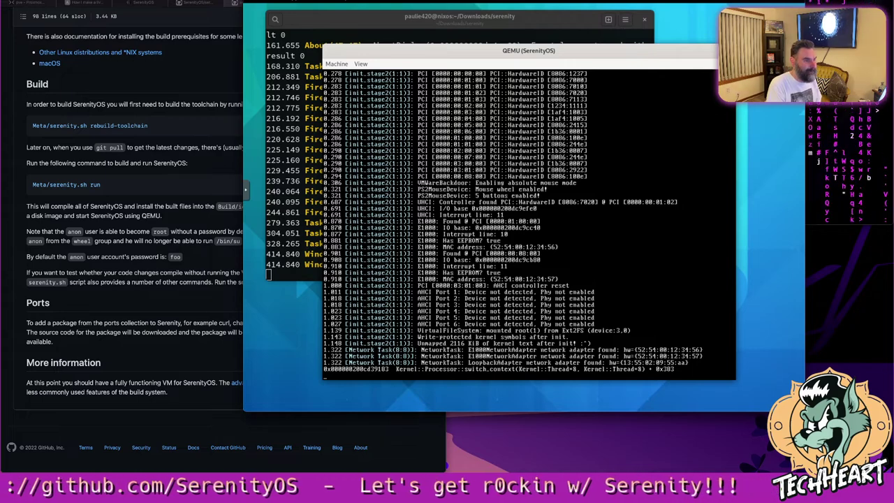
left_click(306, 151)
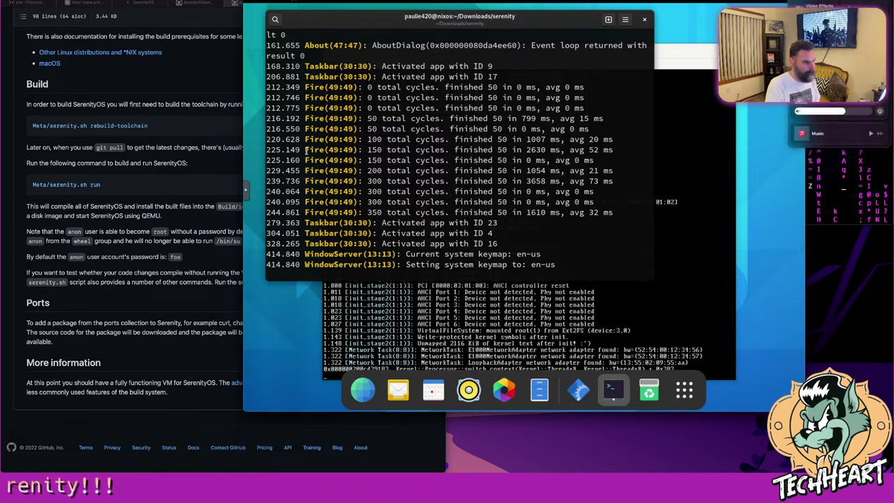
left_click(148, 412)
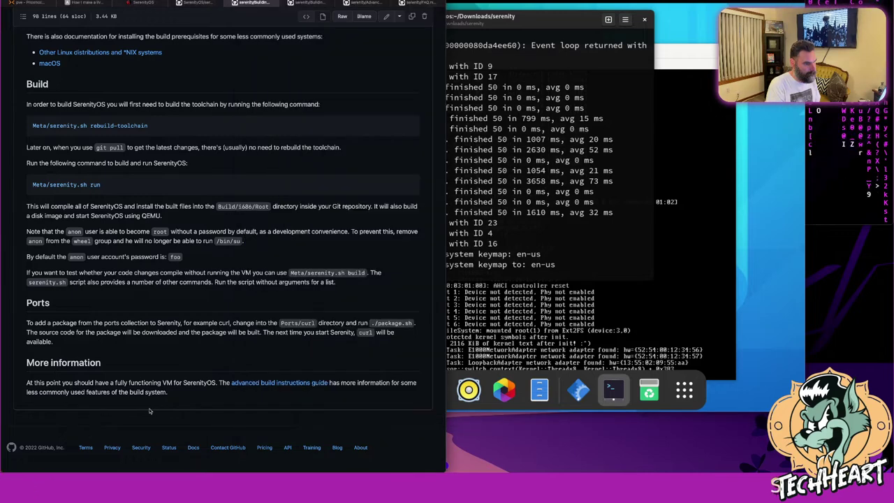
left_click(499, 288)
left_click(498, 288)
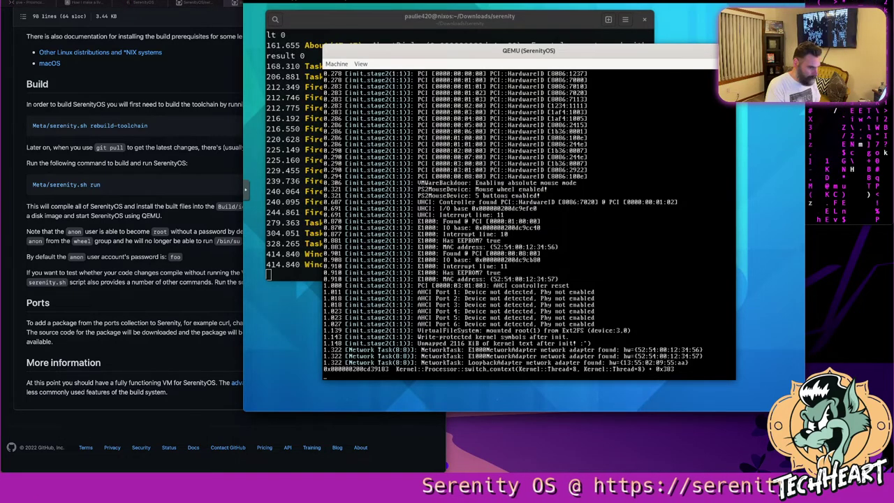
Try to power down the SerenityOS virtual machine, and quit QEMU.
left_click(338, 64)
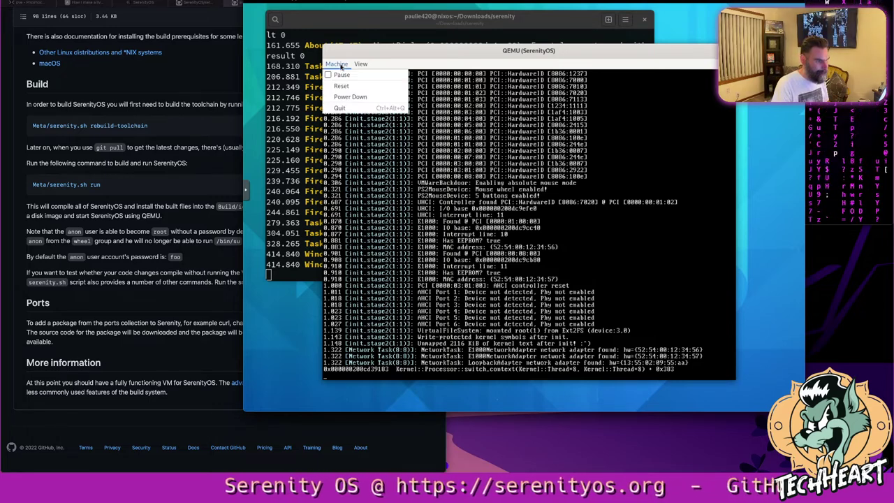
left_click(350, 96)
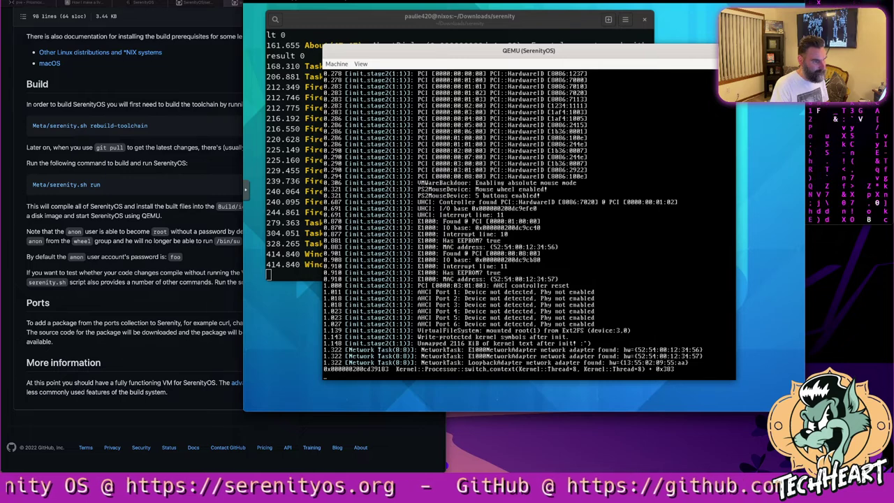
left_click(344, 64)
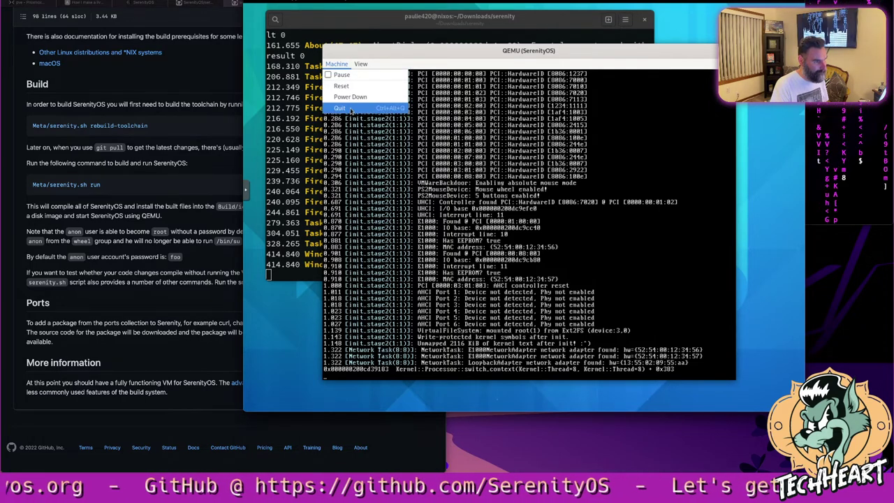
left_click(349, 108)
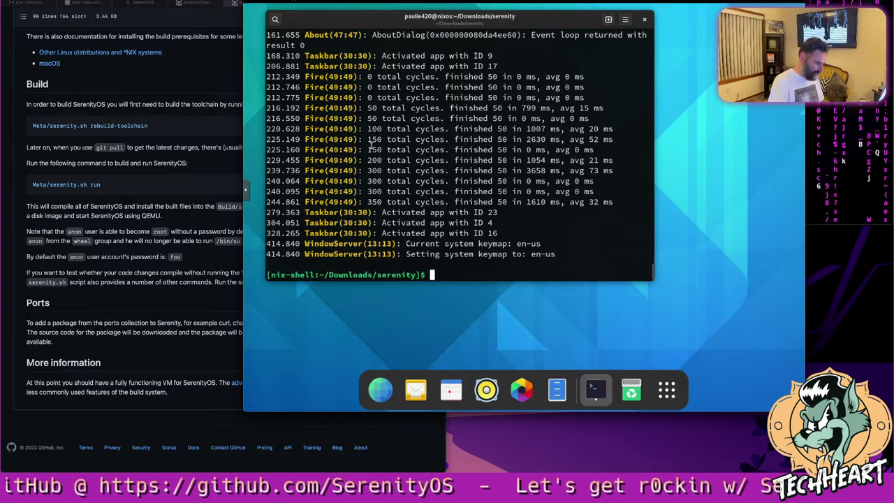
Clear the nix-shell terminal and rerun SerenityOS with Meta/serenity.sh run, entering the sudo password.
type("clear")
key("Return")
type("Meta/serenity.sh run")
key("Return")
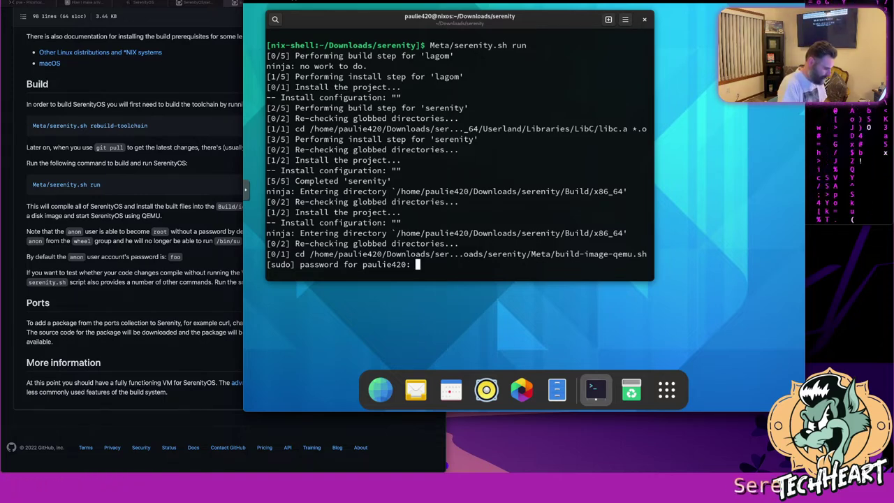
key("Return")
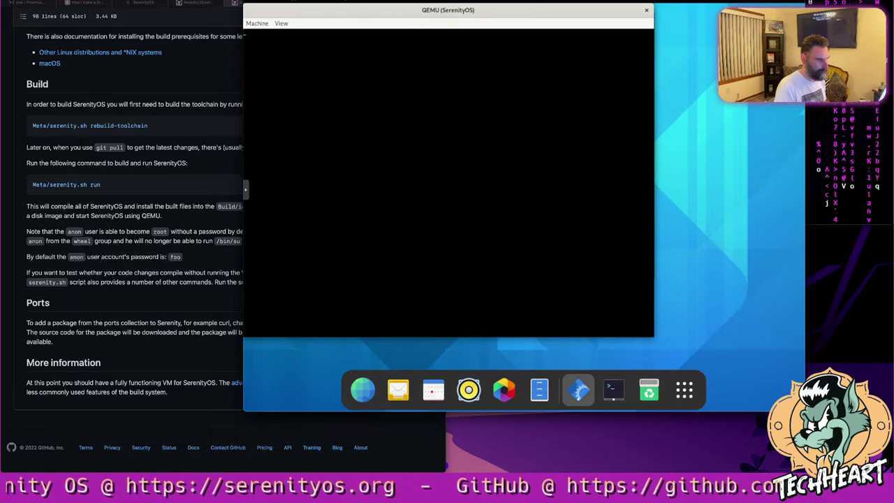
Move the QEMU window off the terminal, check the boot log, and return to the SerenityOS desktop.
left_click_drag(449, 14, 568, 83)
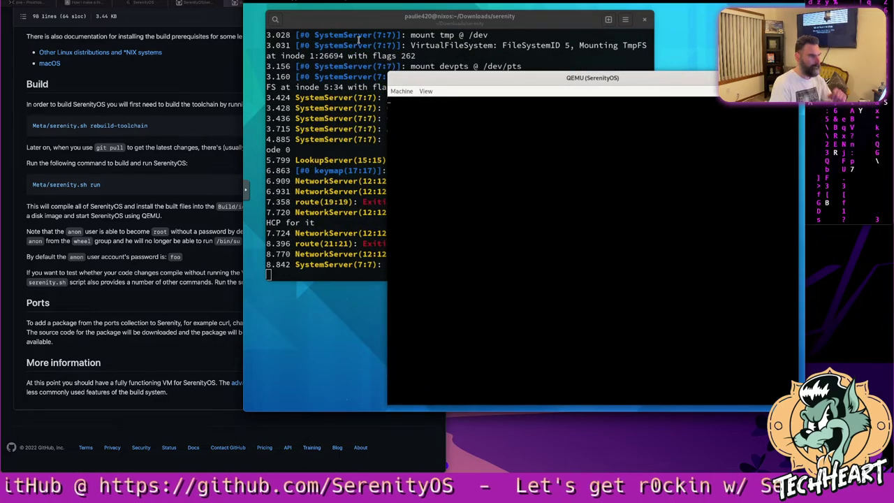
left_click(295, 25)
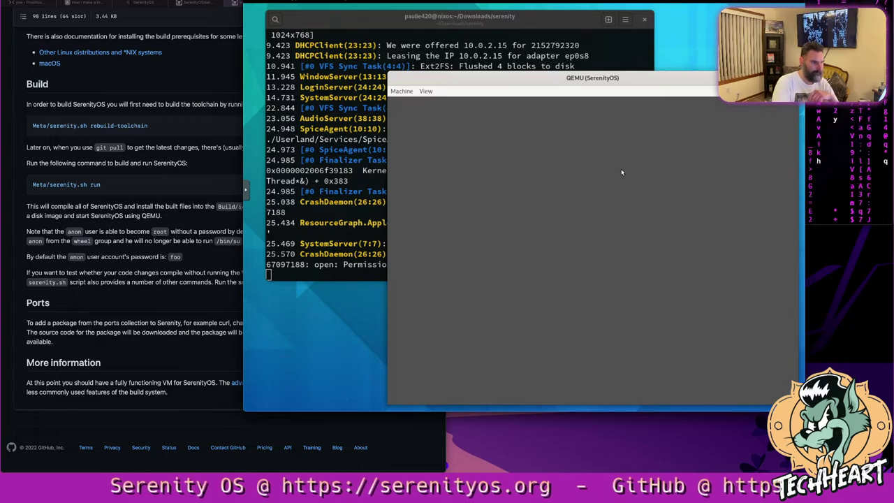
left_click(377, 217)
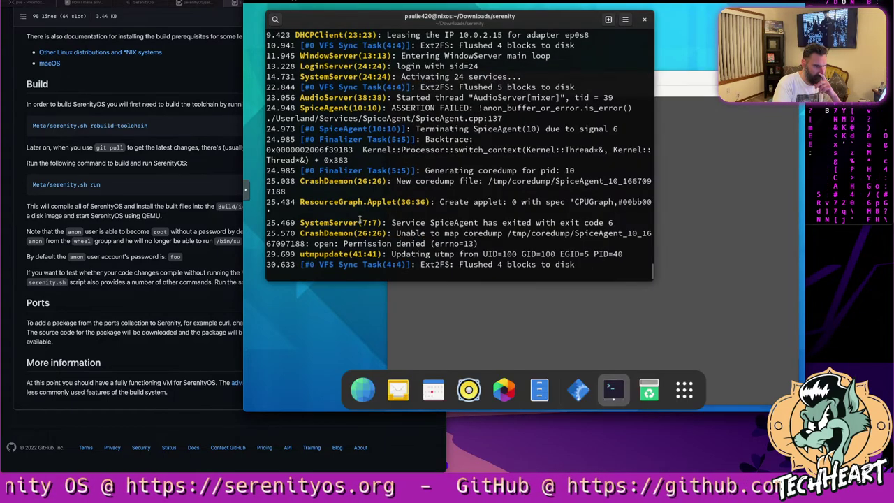
left_click(573, 321)
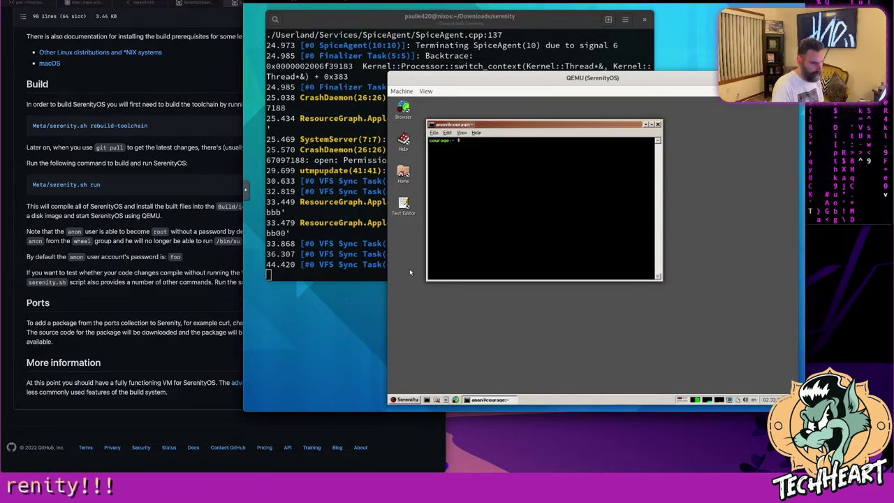
Launch System Monitor from the Utilities, show its Performance graphs, and move its window to the desktop's upper right.
left_click(407, 400)
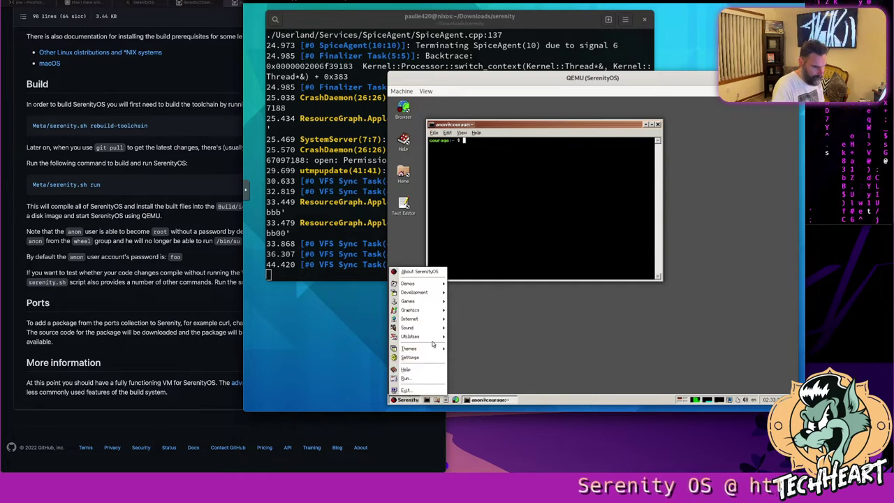
mouse_move(433, 337)
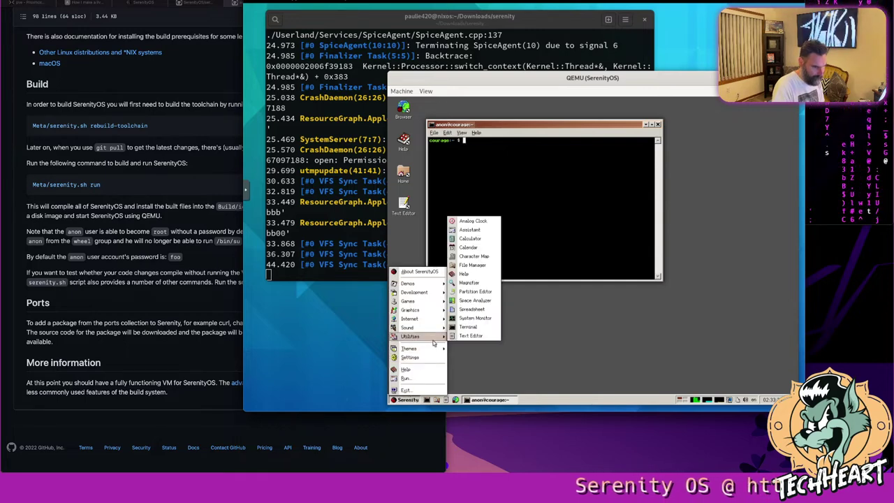
left_click(474, 321)
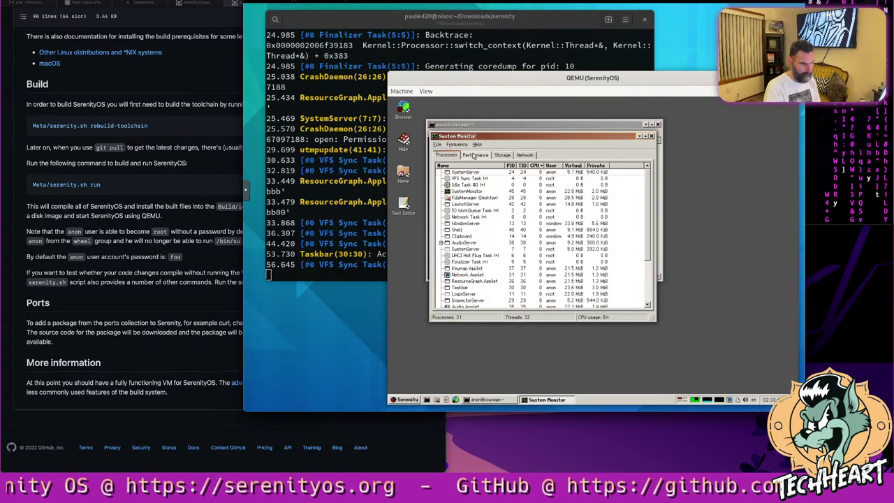
left_click(475, 153)
left_click_drag(511, 138, 644, 111)
Move the SerenityOS terminal window clear of System Monitor, view the performance graphs, and end the terminal session.
left_click(537, 176)
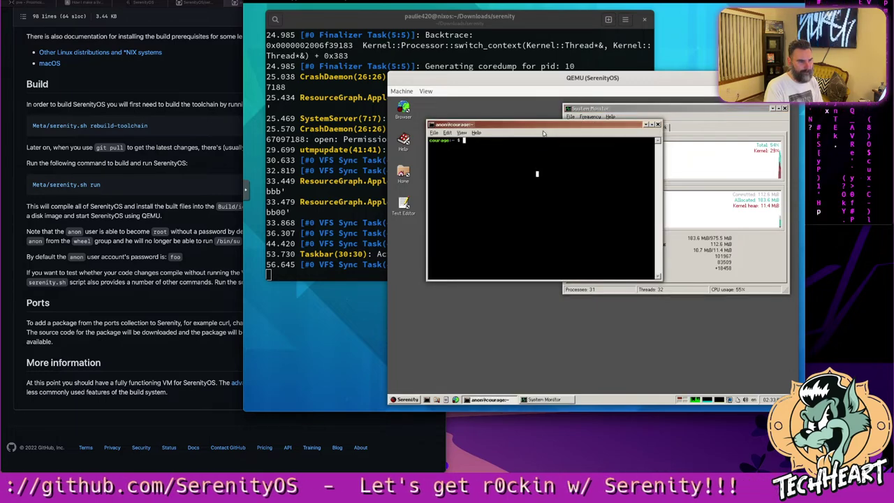
left_click_drag(558, 125, 529, 236)
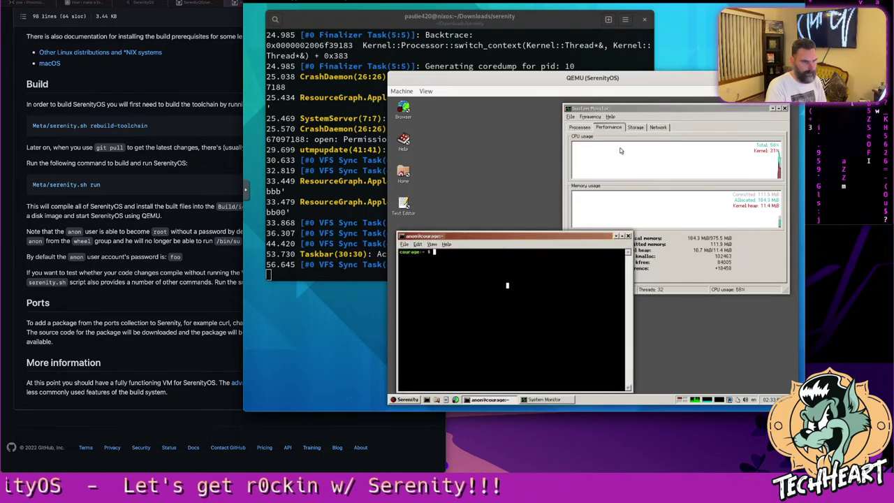
left_click(672, 109)
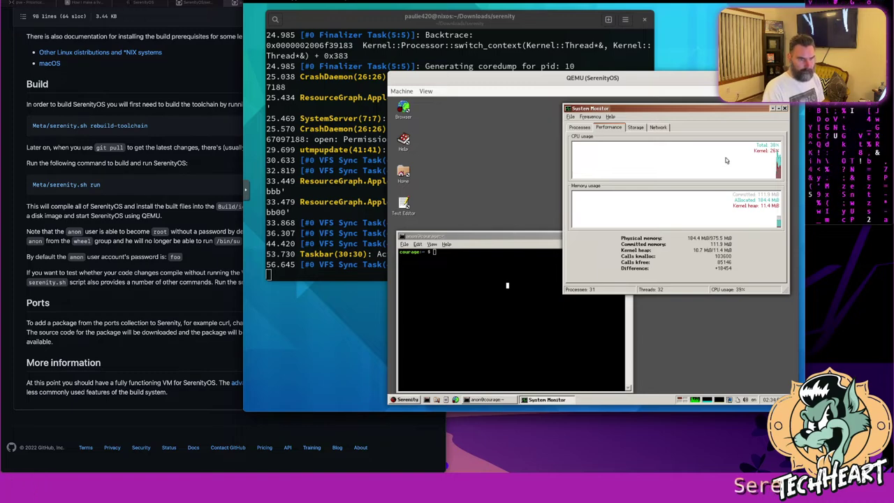
left_click(476, 304)
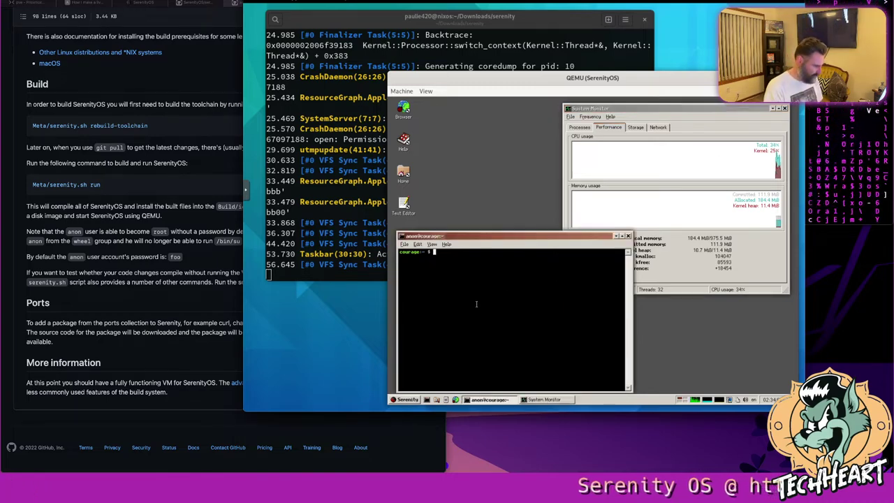
key("ctrl+d")
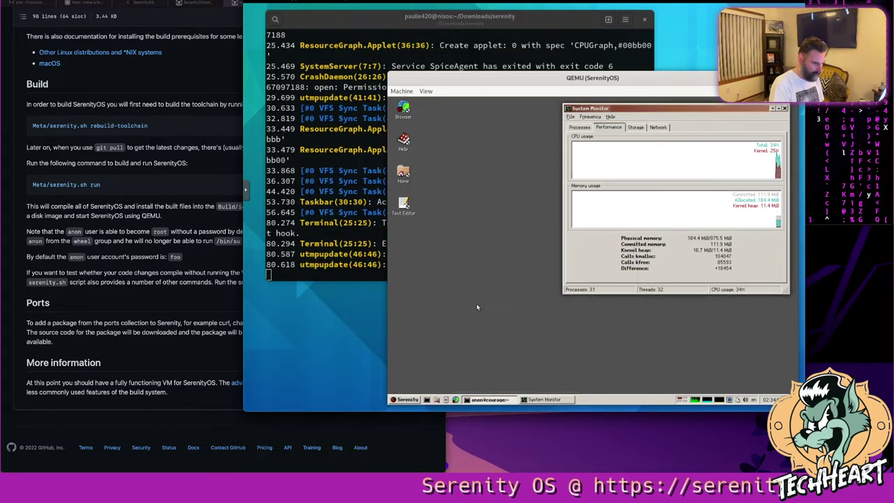
Launch the SerenityOS Browser, load google.com, and check the page-load log in the host terminal before returning to the page.
left_click(411, 399)
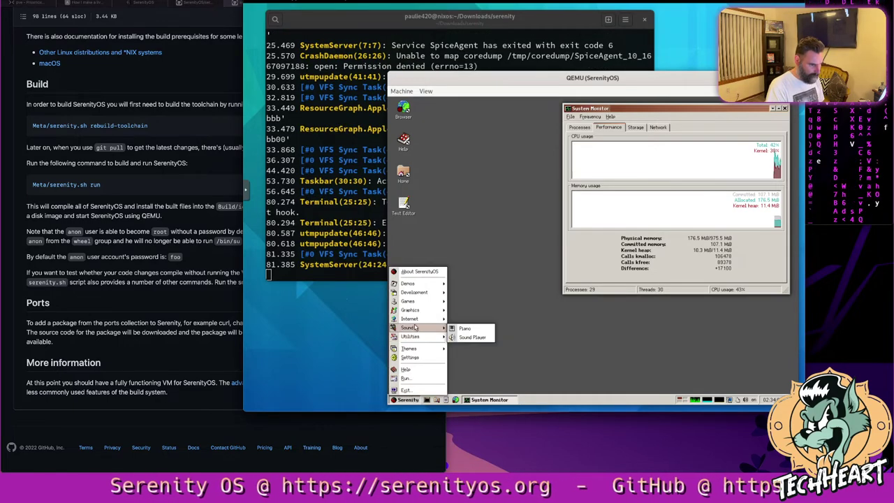
mouse_move(416, 323)
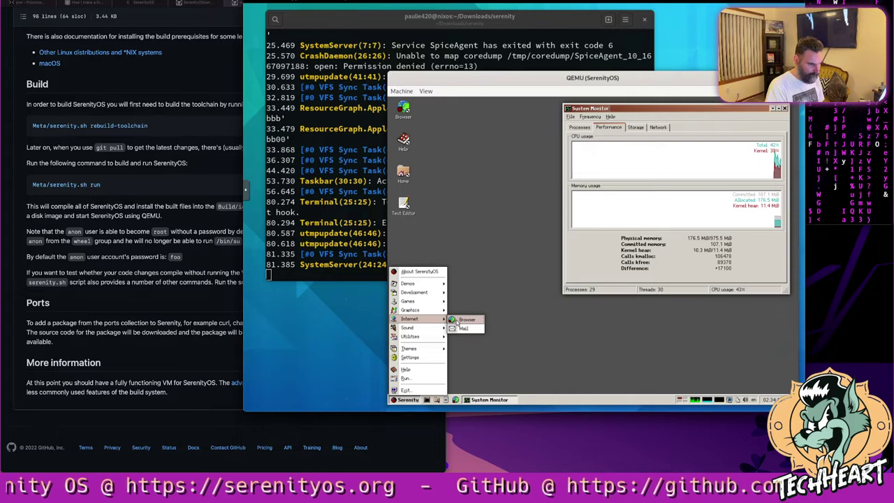
left_click(457, 322)
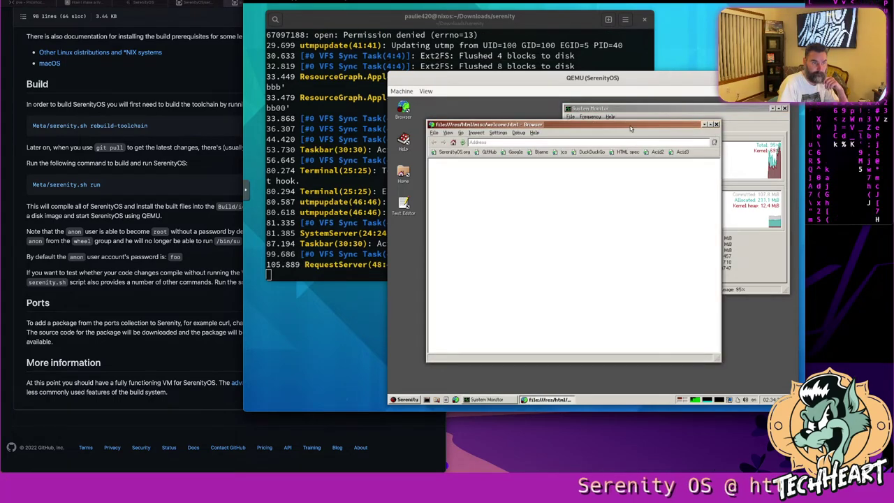
left_click_drag(631, 129, 625, 152)
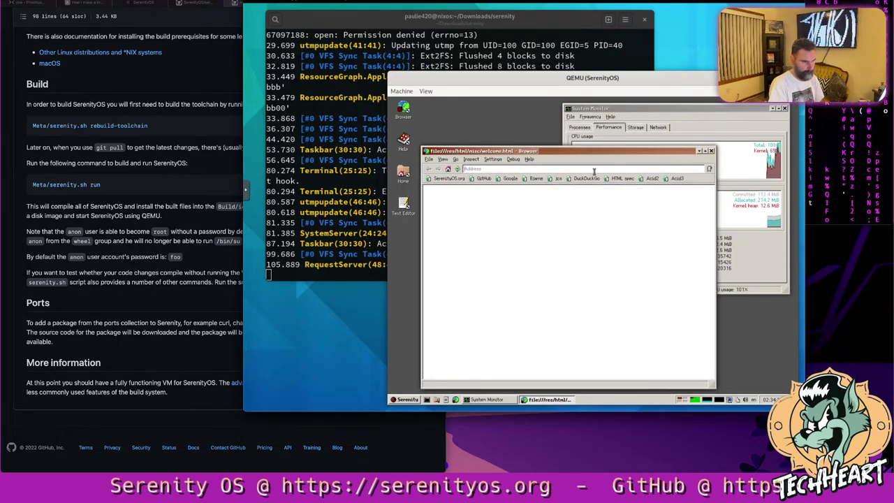
left_click(595, 171)
type("google.com")
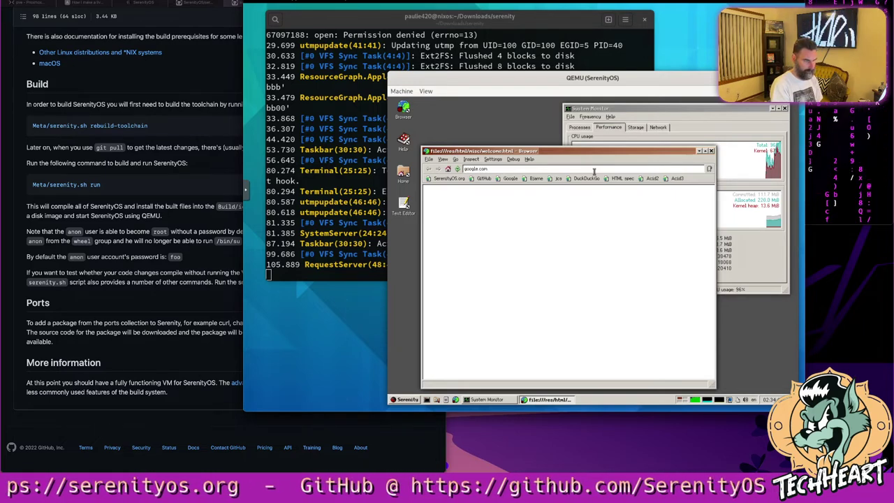
key("Return")
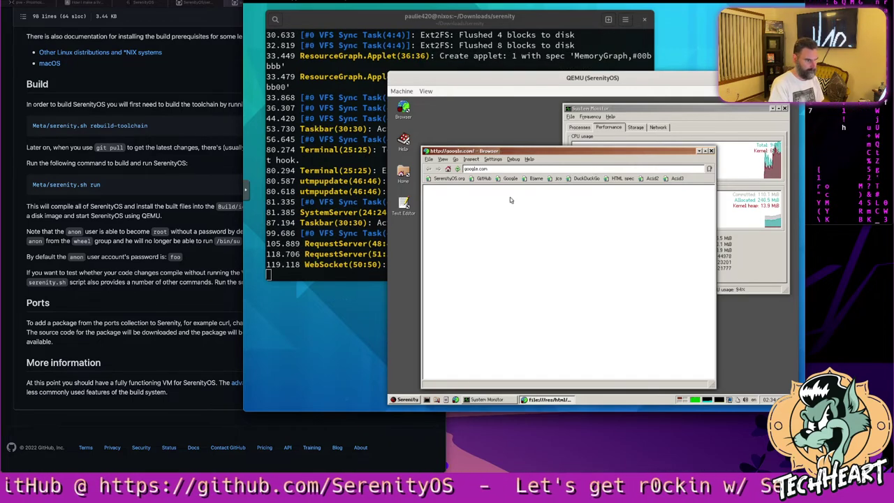
left_click(361, 239)
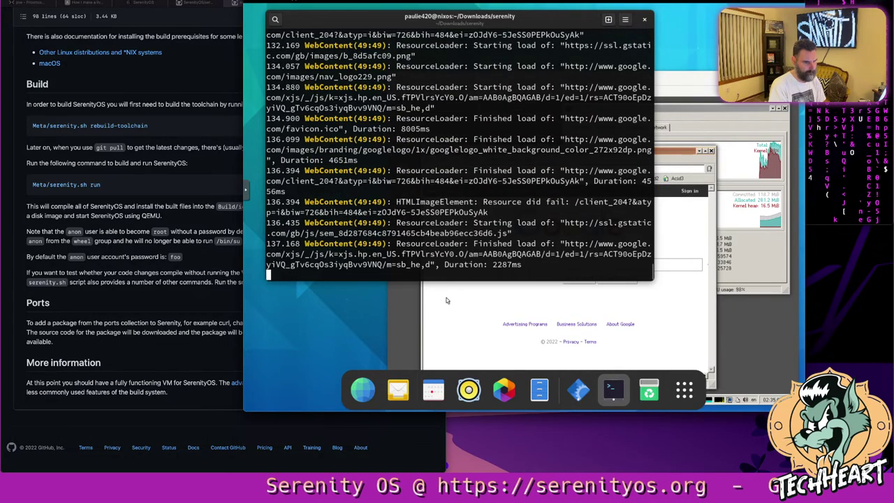
left_click(447, 299)
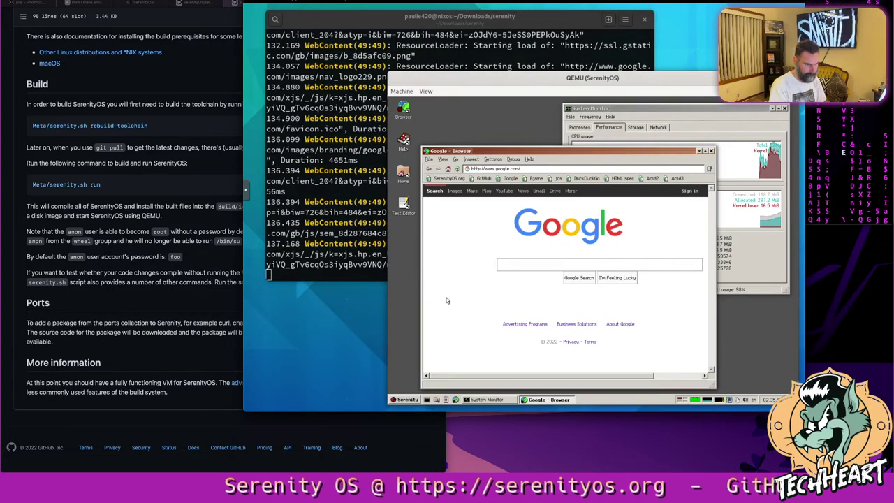
Load mysticbbs.com in the Browser, view the page, and close the Browser window.
left_click(508, 171)
type("m")
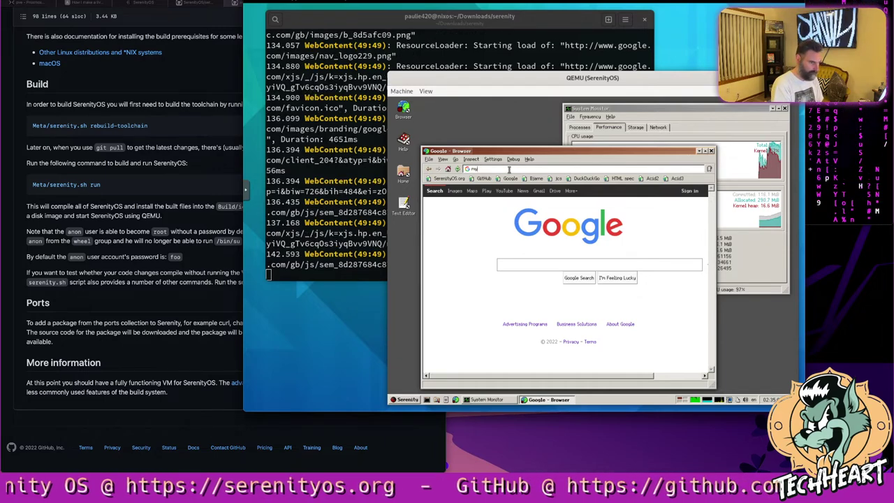
type("ysticbbs.com/")
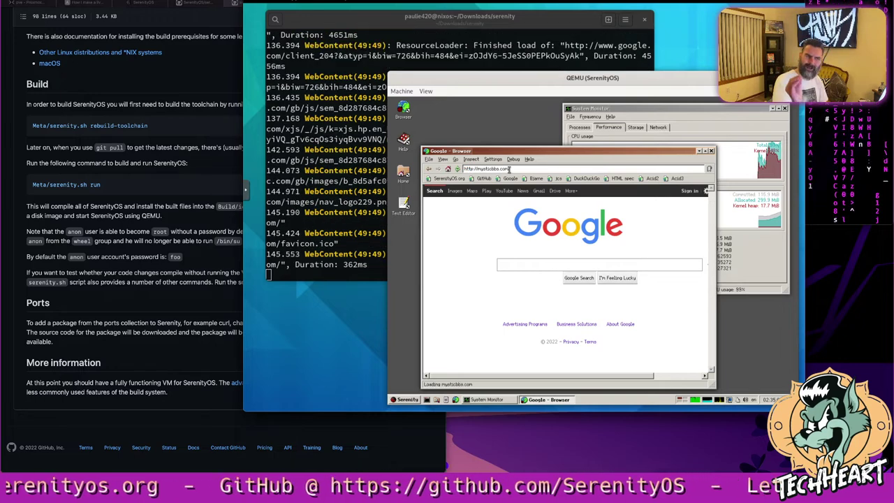
key("Return")
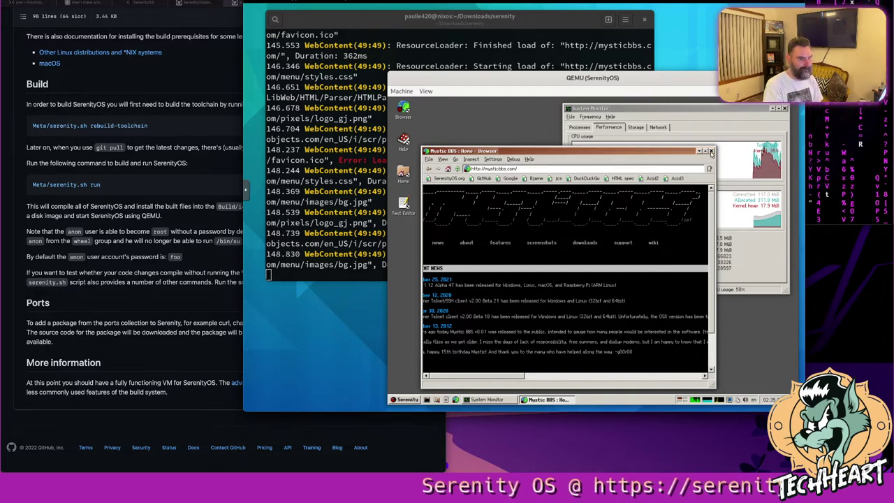
left_click(711, 151)
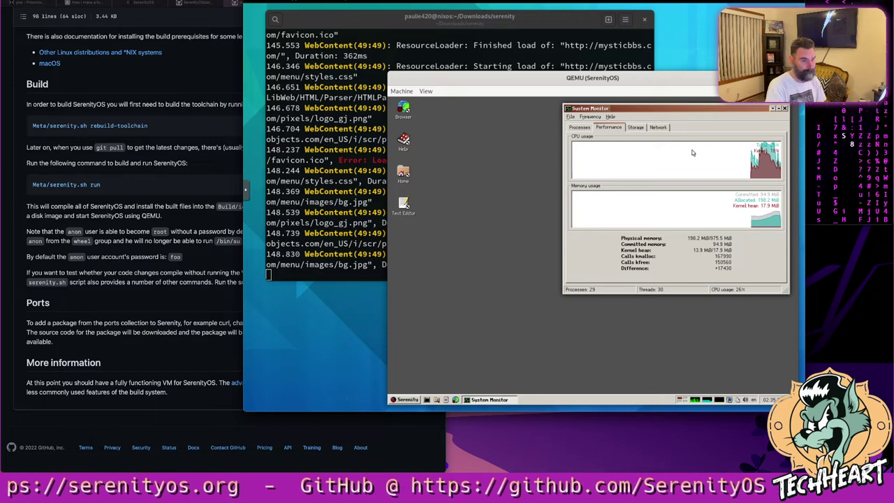
Launch Hack Studio from the Development applications and shift its window slightly up on the desktop.
left_click(398, 400)
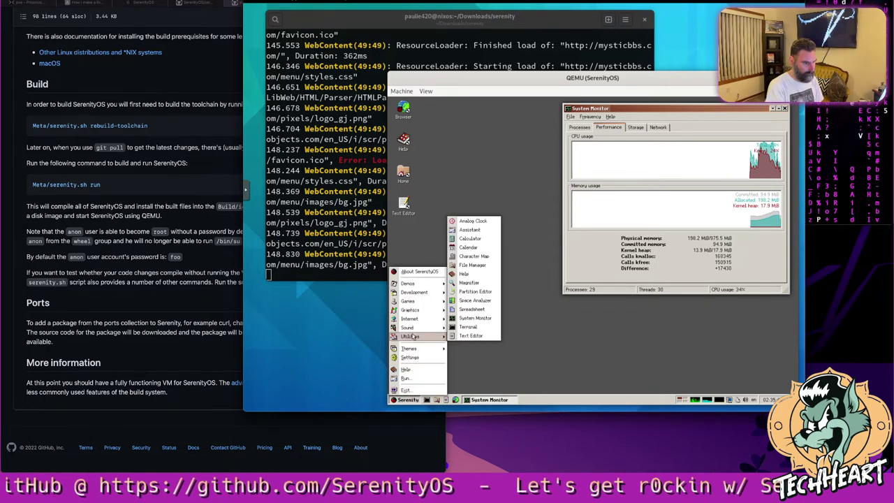
mouse_move(412, 330)
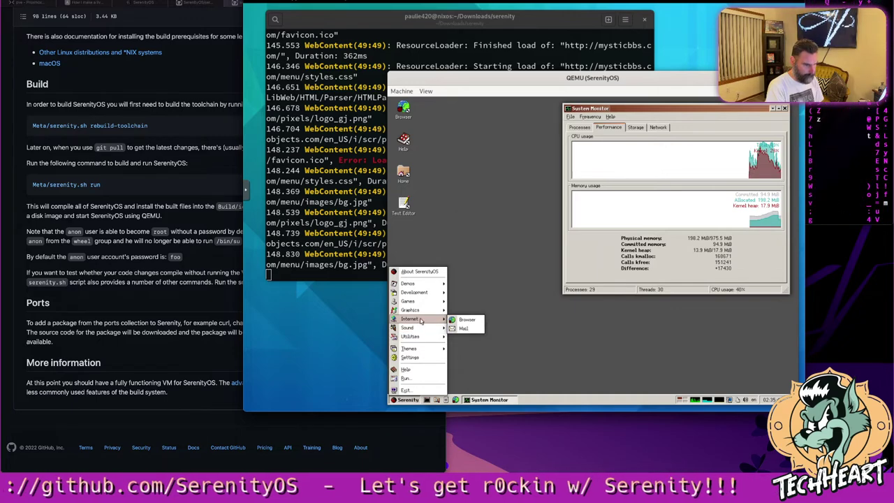
mouse_move(426, 313)
mouse_move(428, 291)
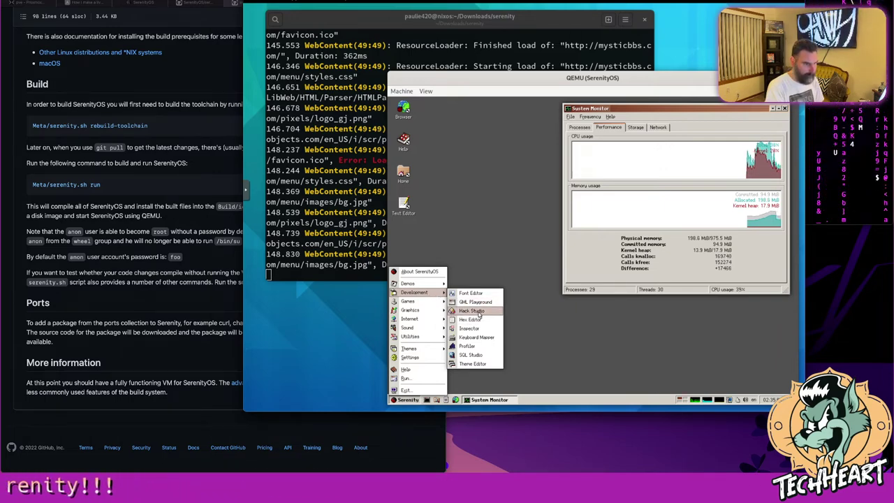
left_click(478, 313)
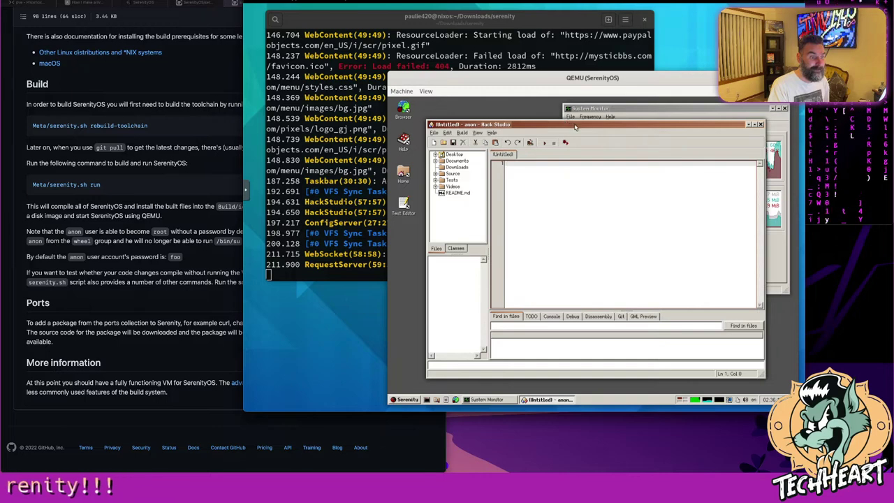
left_click_drag(574, 124, 569, 121)
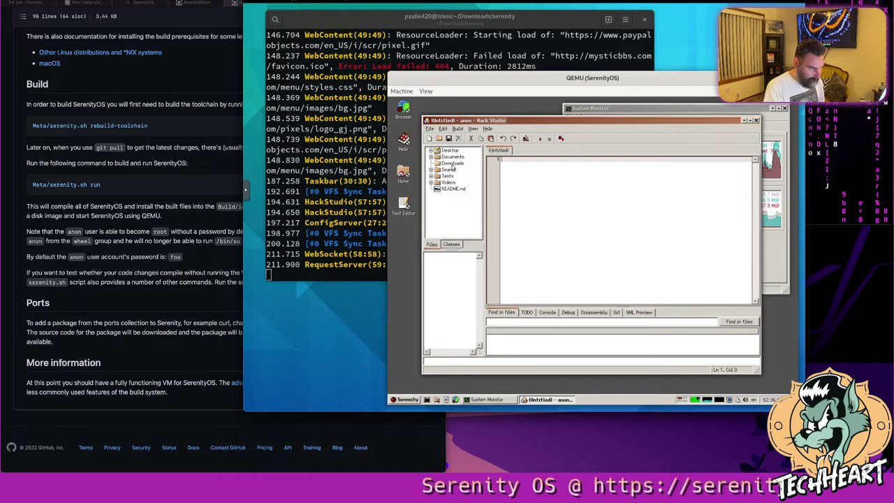
Open README.md from the Hack Studio project tree, view its contents, and close the file.
left_click(454, 165)
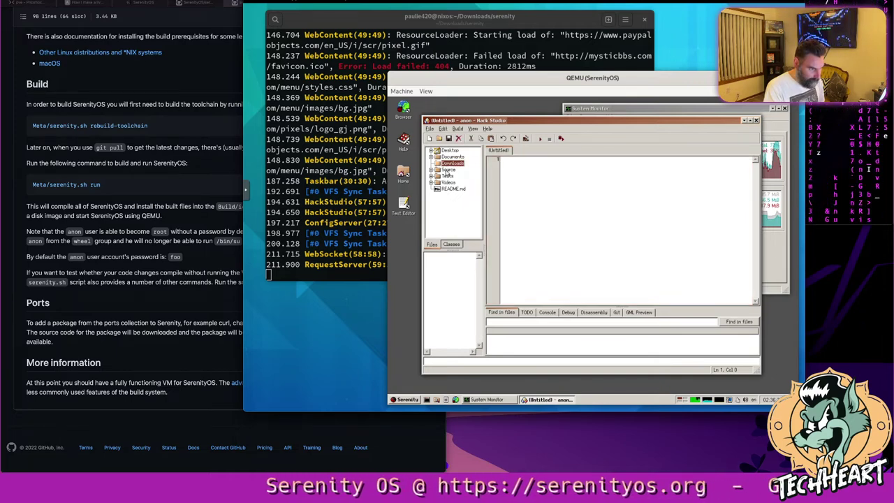
left_click(448, 170)
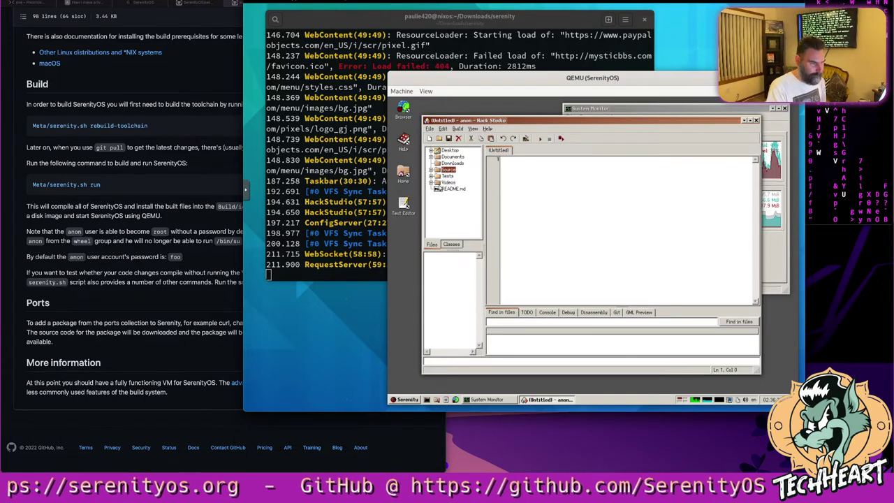
left_click(450, 188)
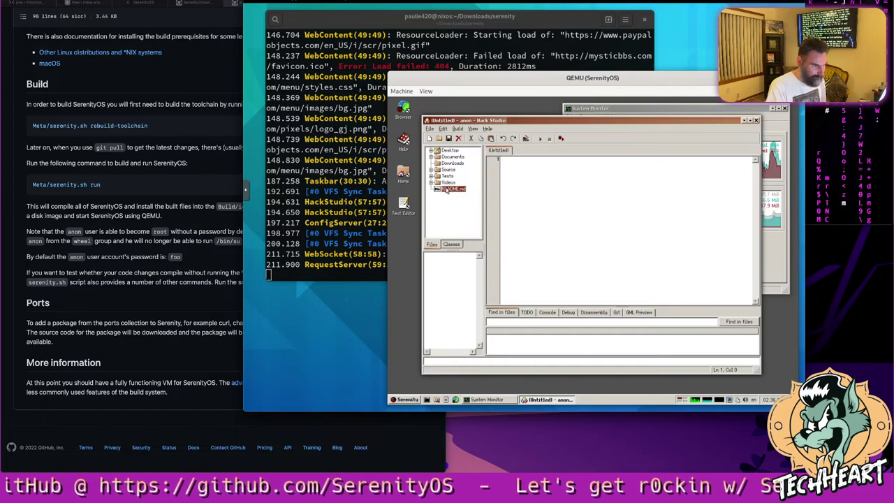
double_click(447, 190)
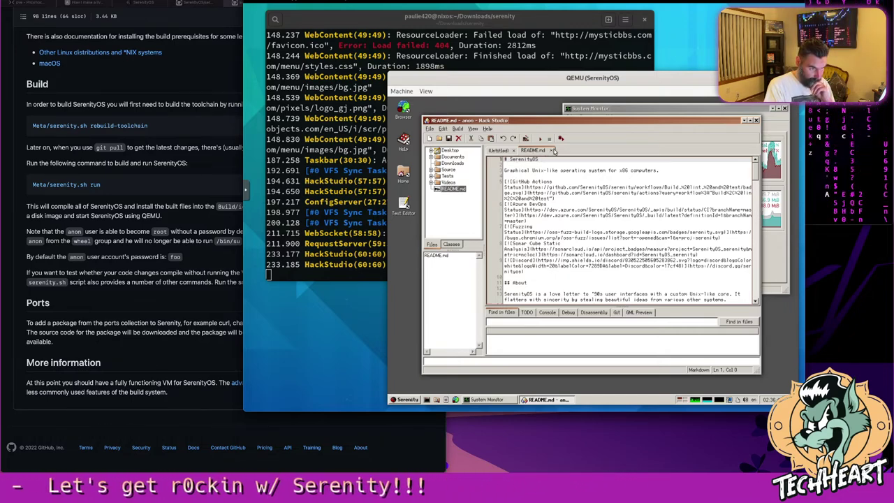
left_click(552, 150)
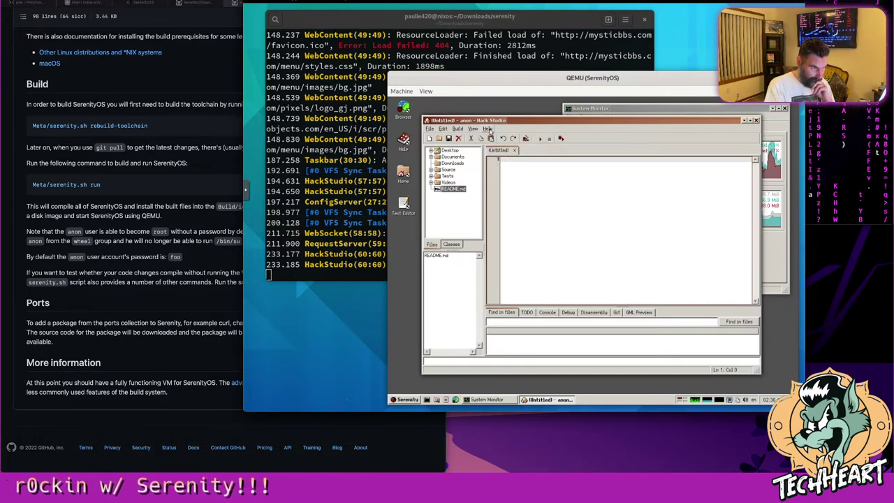
View the About information for Hack Studio and dismiss the dialog.
left_click(488, 129)
left_click(507, 146)
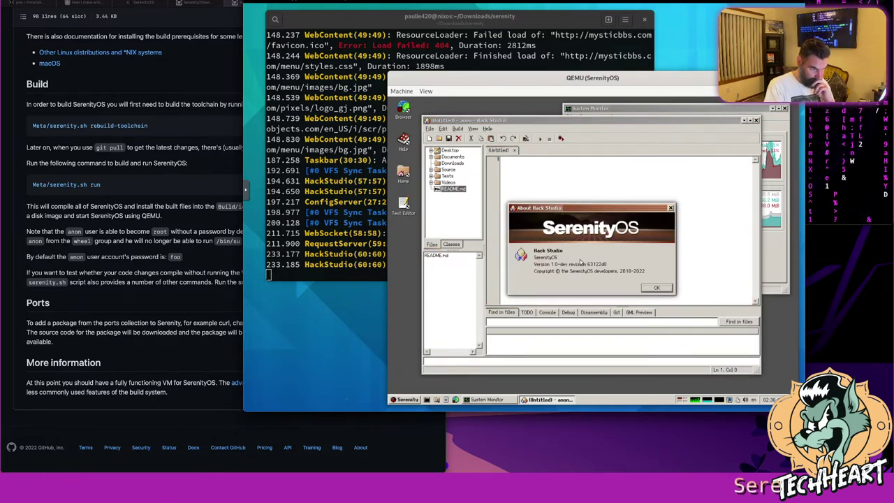
left_click(658, 289)
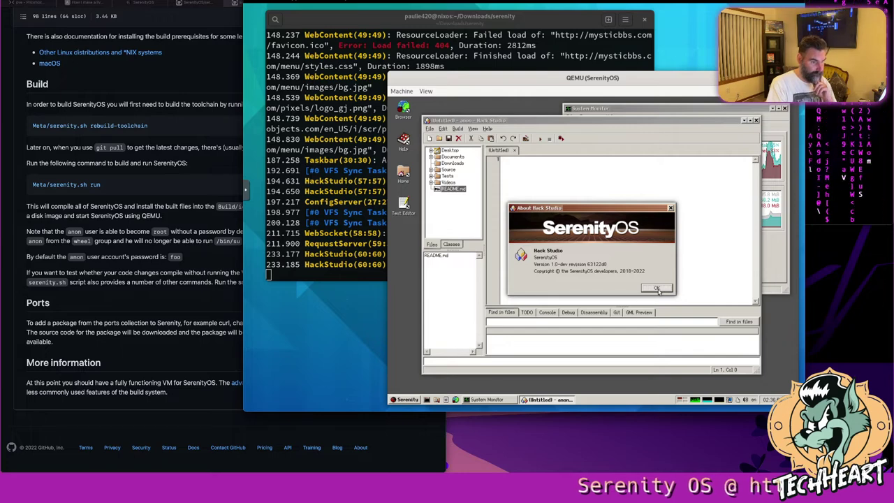
Look through Hack Studio's TODO, Console, Debug and Disassembly views below the editor.
left_click(528, 313)
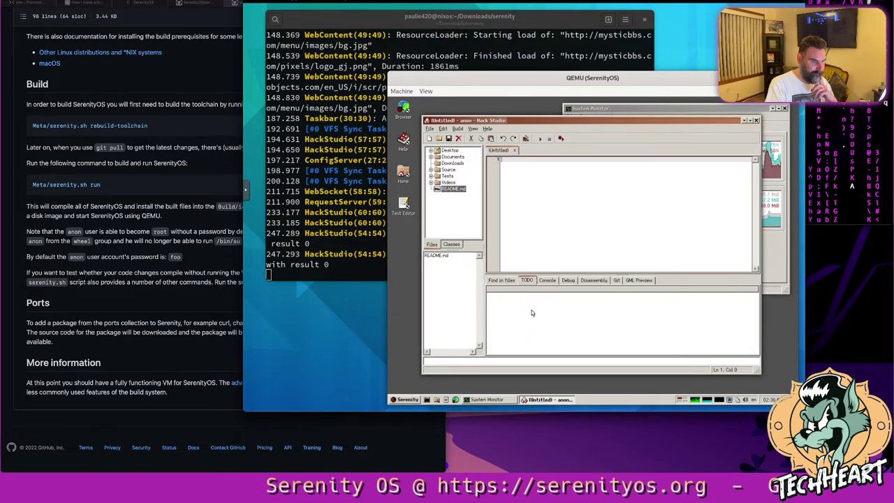
left_click(550, 282)
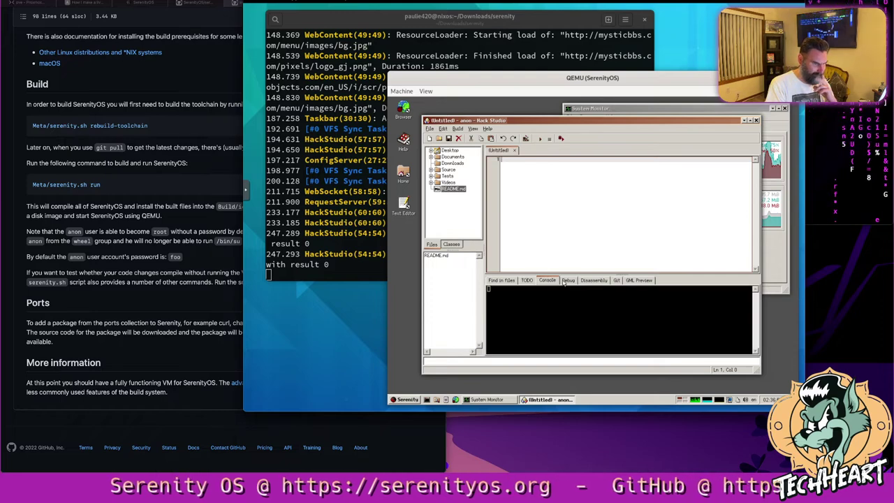
left_click(567, 282)
left_click(589, 282)
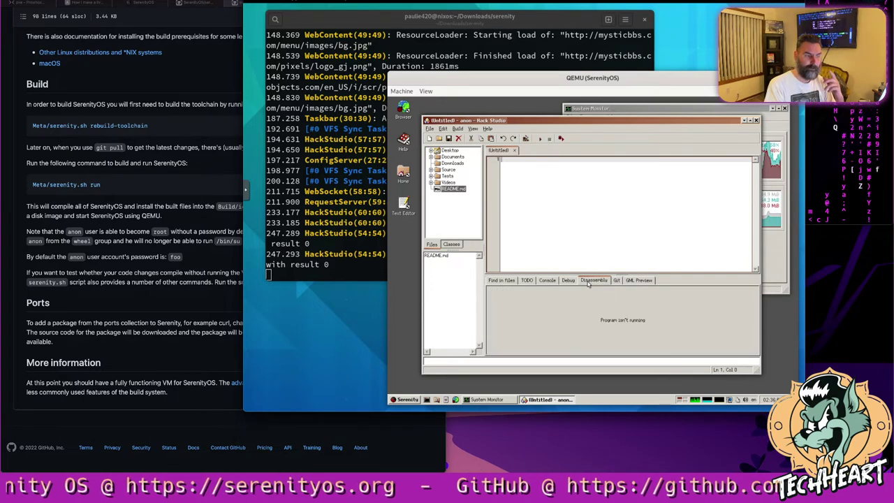
Look through Hack Studio's Debug and Classes views and build options, and open the project configuration file.
left_click(568, 282)
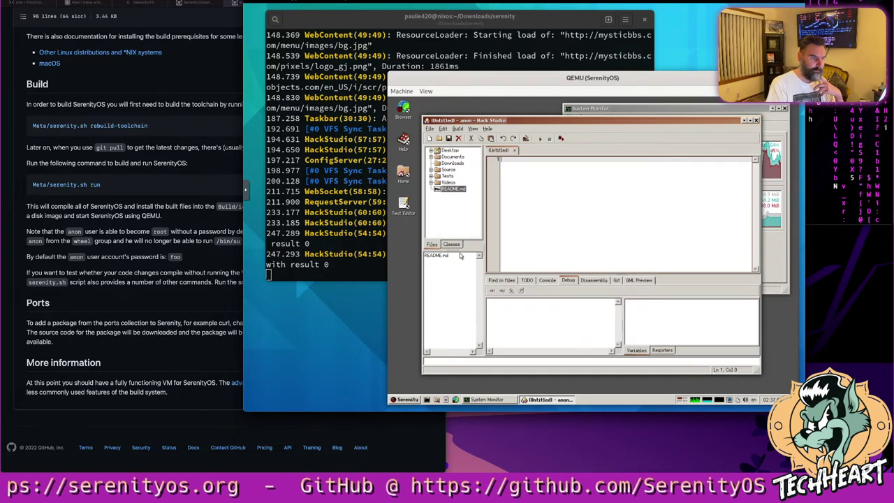
left_click(452, 244)
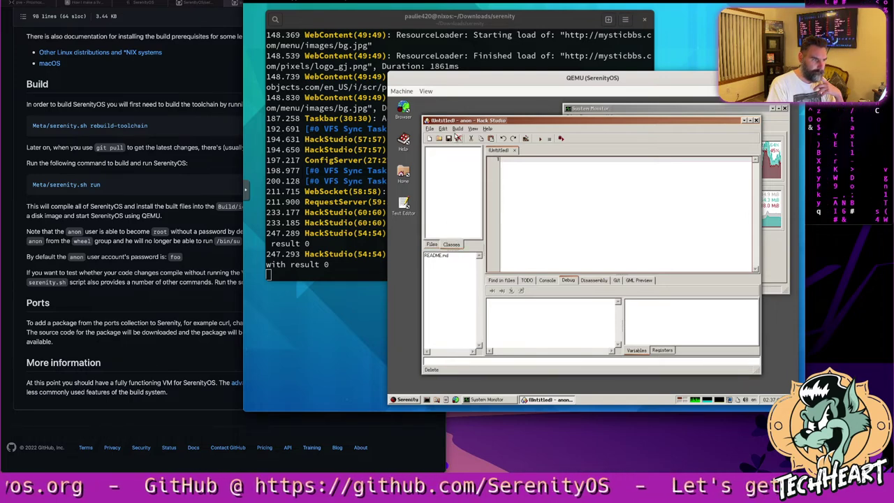
left_click(459, 129)
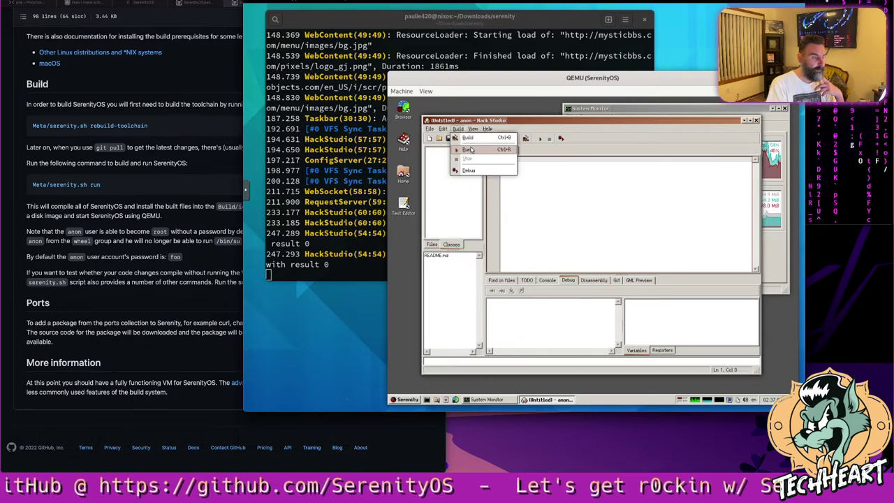
mouse_move(442, 134)
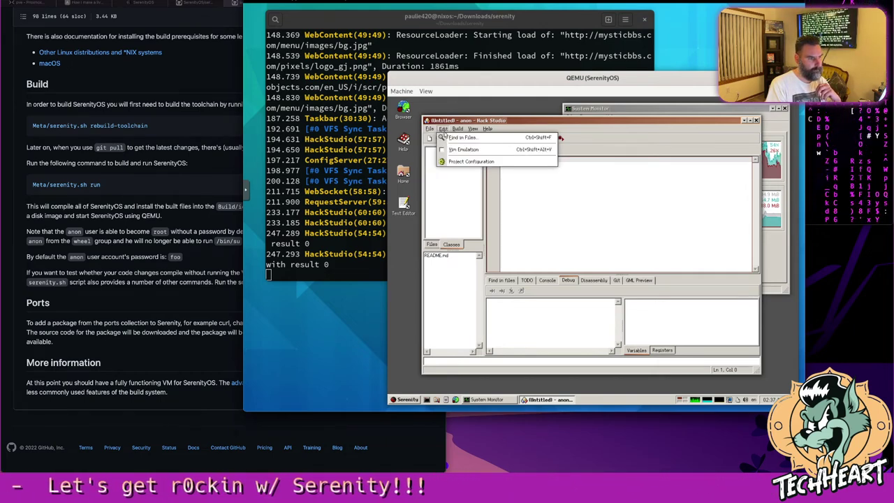
left_click(468, 162)
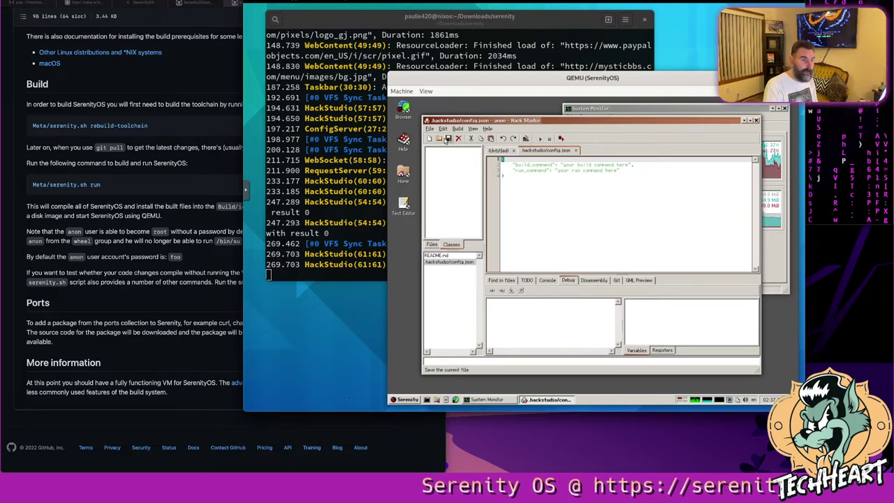
Quit Hack Studio and launch Hex Editor from the Development applications.
left_click(429, 129)
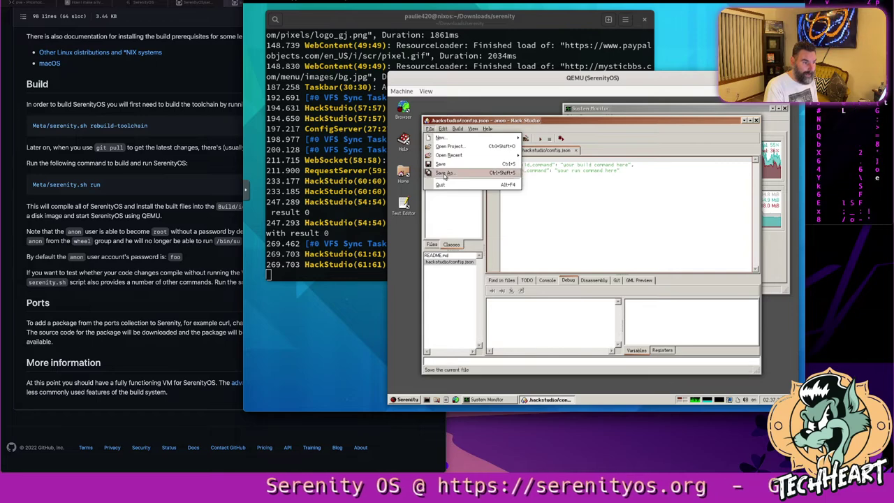
left_click(440, 184)
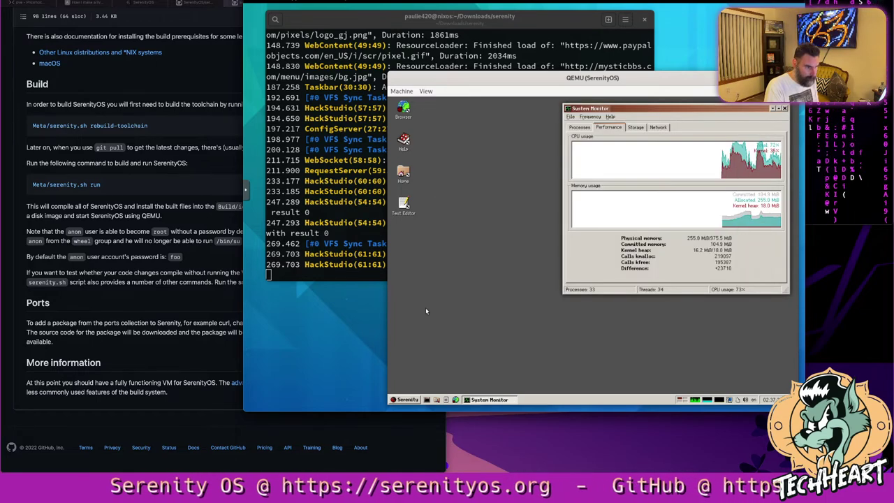
left_click(409, 401)
mouse_move(427, 285)
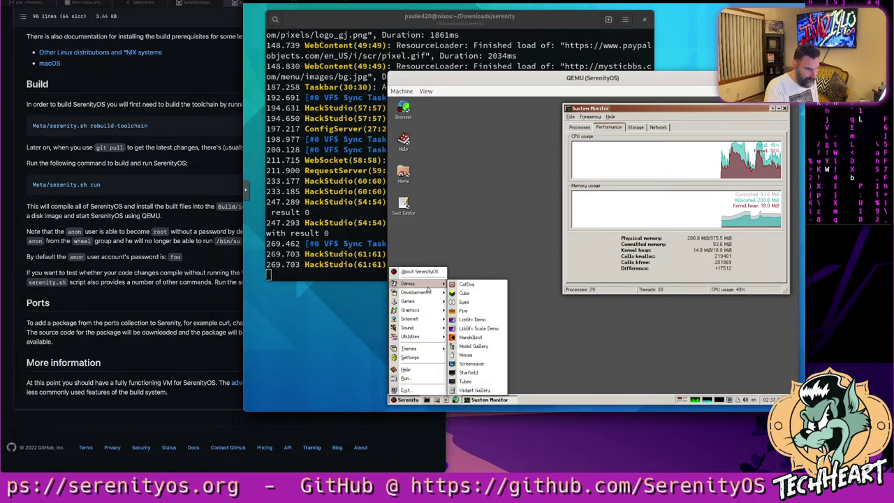
mouse_move(423, 326)
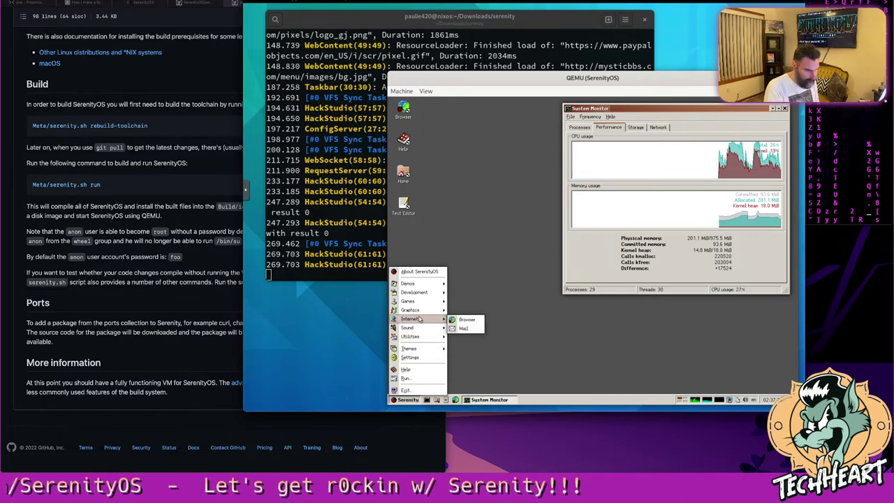
mouse_move(417, 312)
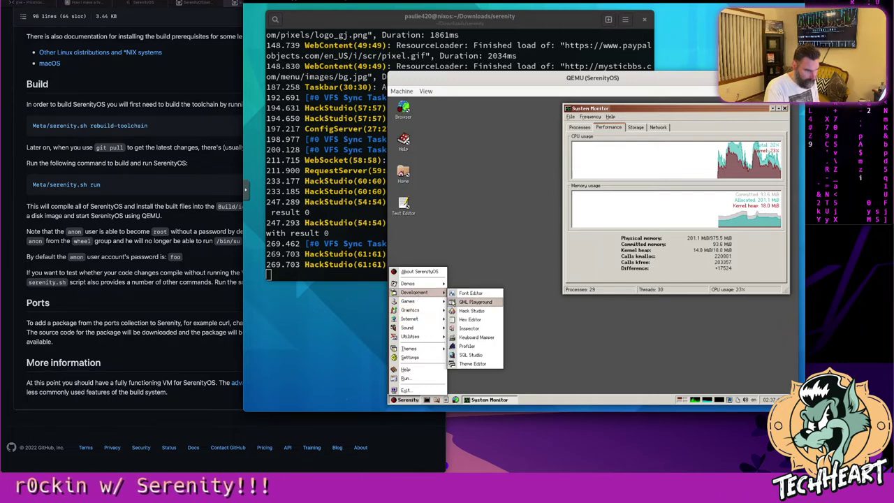
left_click(464, 319)
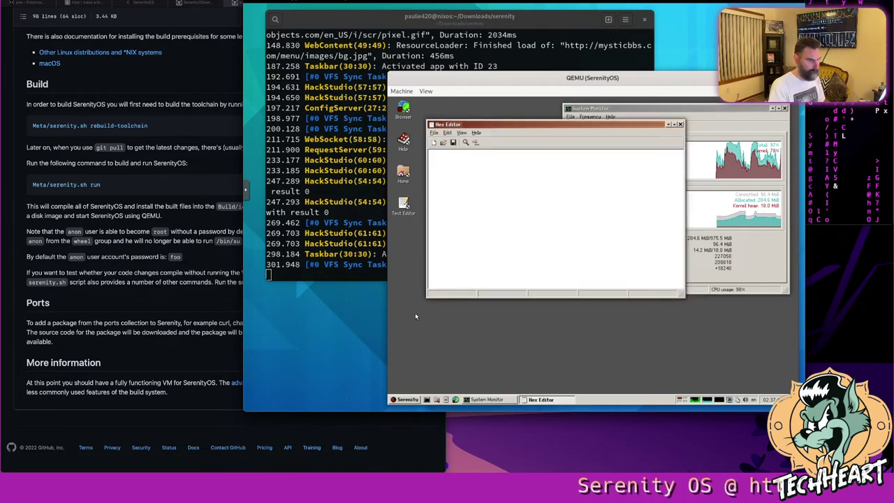
Open the desktop's Display Settings and apply grid.png as the background picture.
right_click(416, 317)
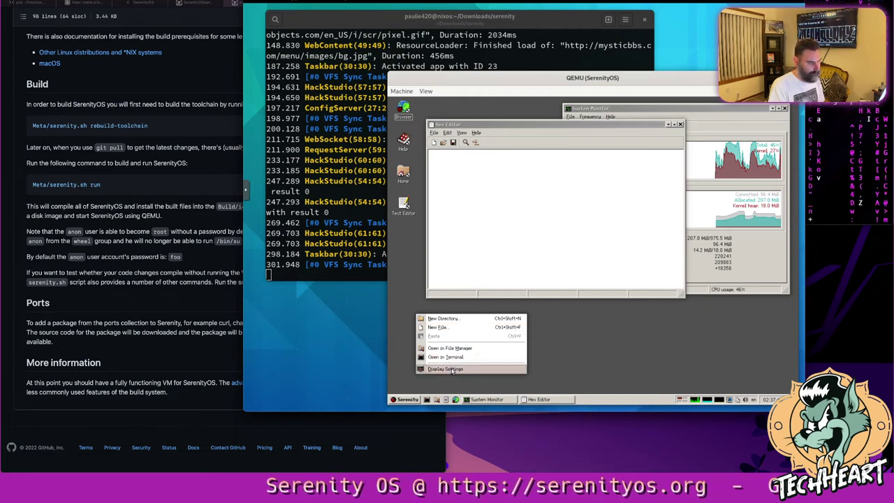
left_click(452, 369)
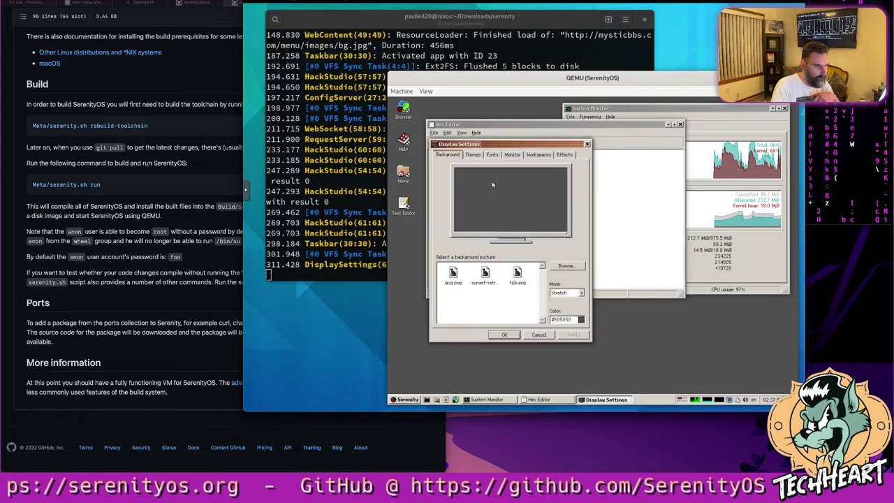
left_click(452, 276)
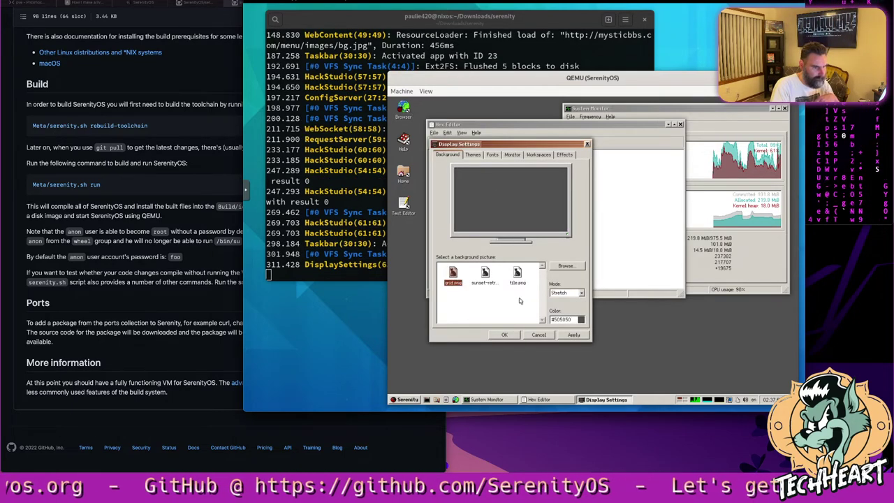
left_click(574, 335)
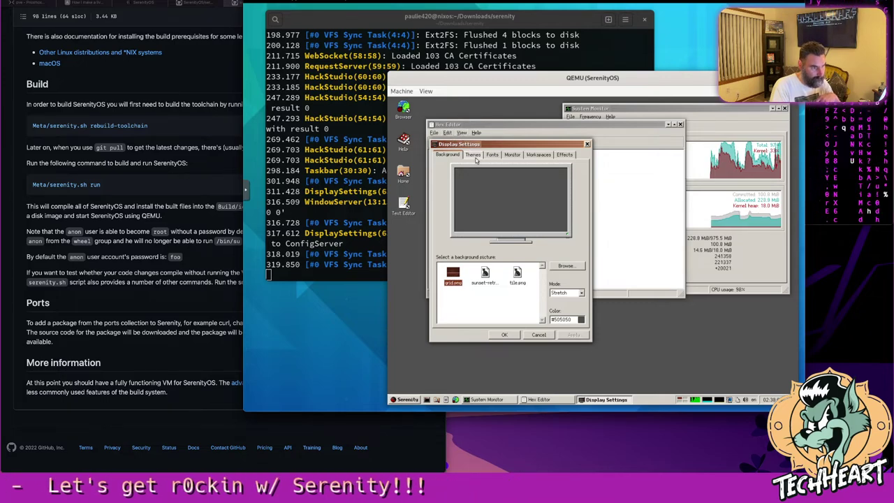
Apply the Gruvbox Dark window theme in Display Settings and close the dialog.
left_click(474, 156)
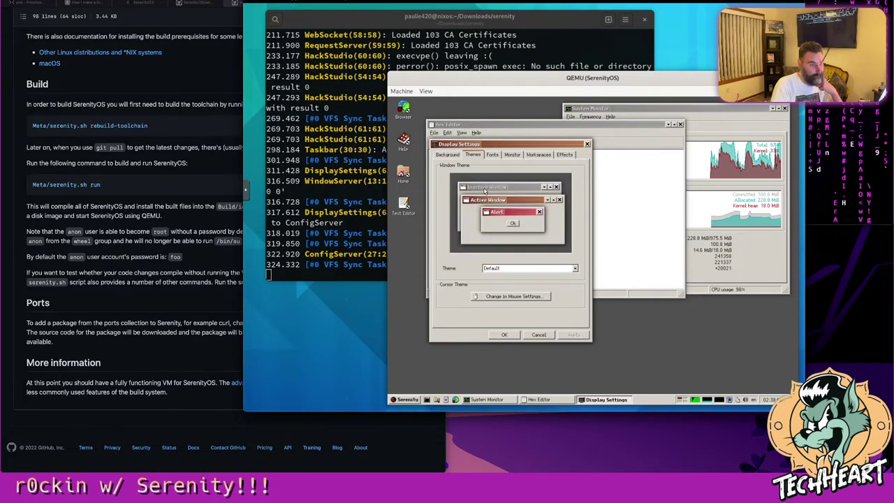
left_click(502, 269)
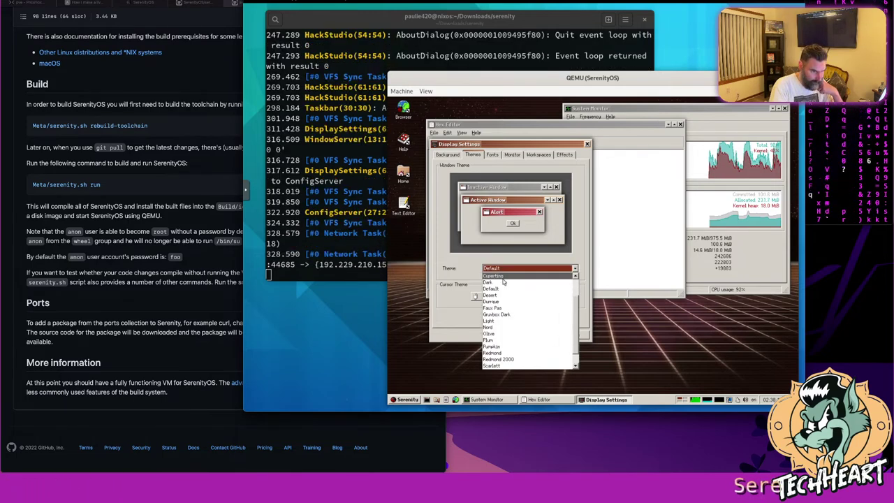
scroll(506, 300, "up", 1)
left_click(509, 315)
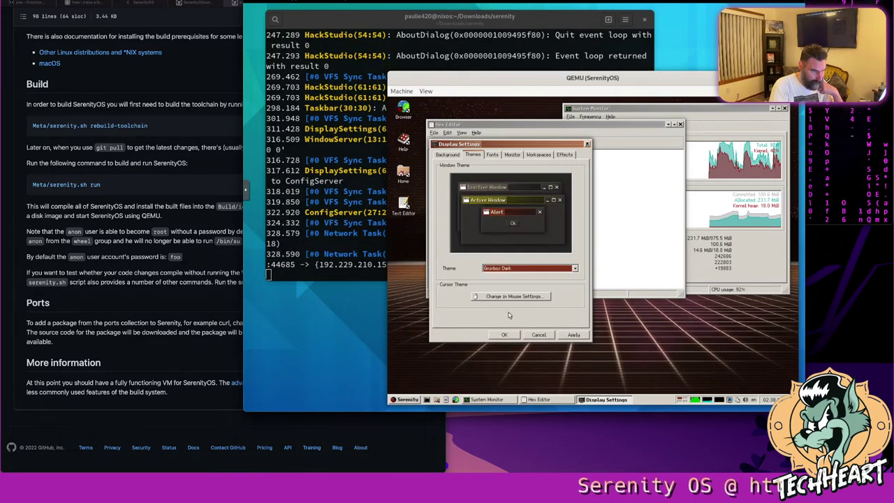
left_click(573, 336)
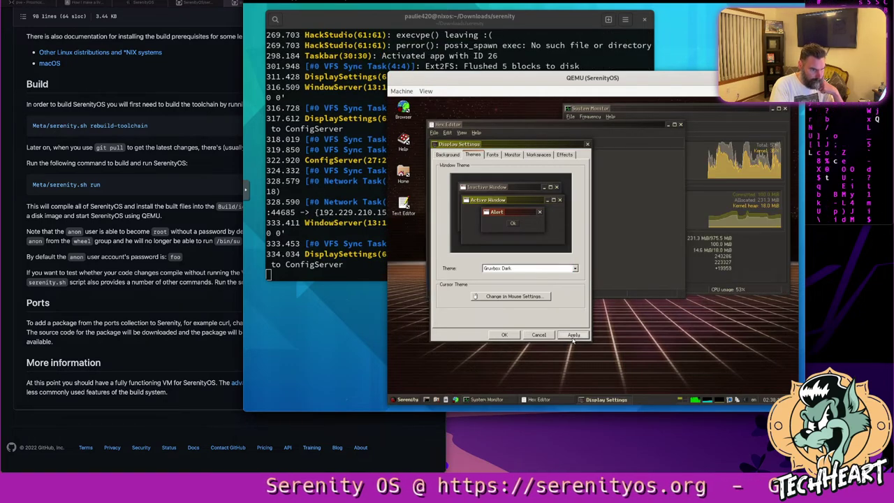
left_click(502, 335)
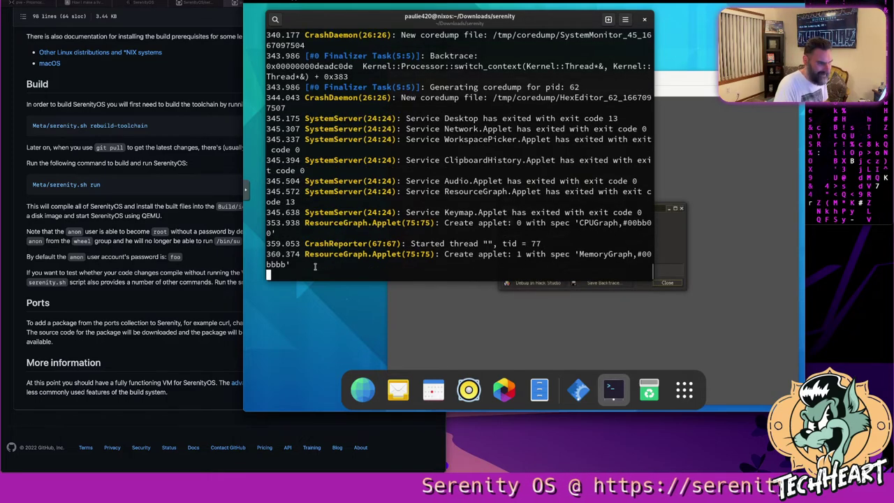
Bring the QEMU window to the front, spread out the overlapping Crash Reporter windows and close all of them.
left_click(515, 326)
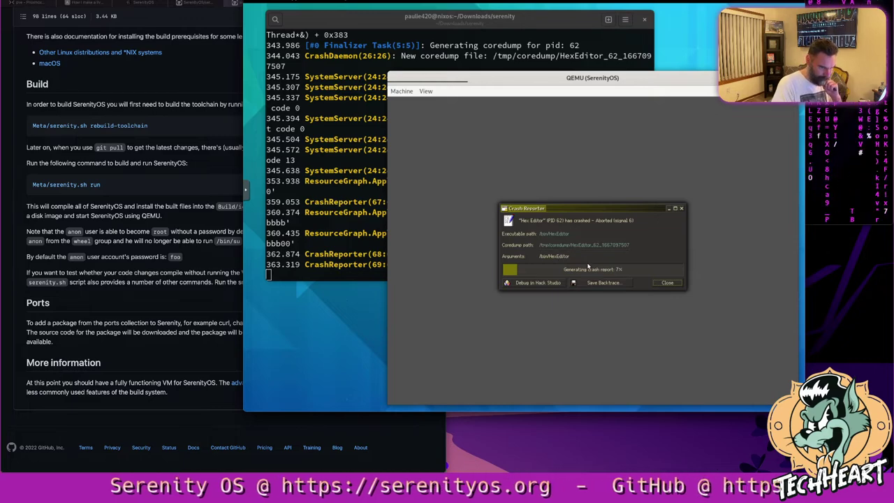
left_click_drag(599, 207, 657, 125)
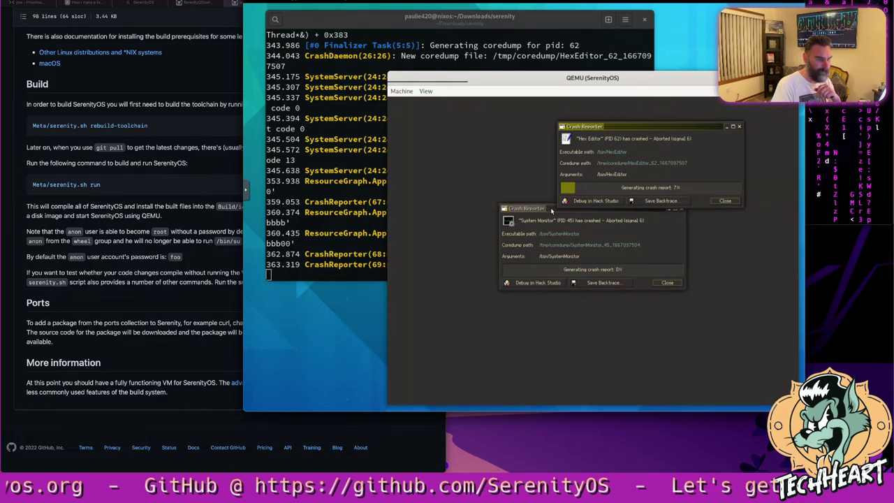
left_click_drag(552, 211, 541, 227)
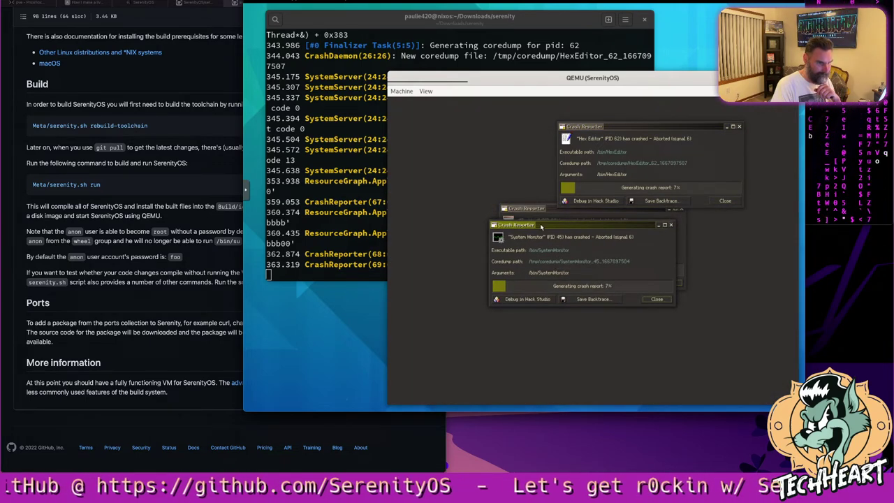
left_click(725, 201)
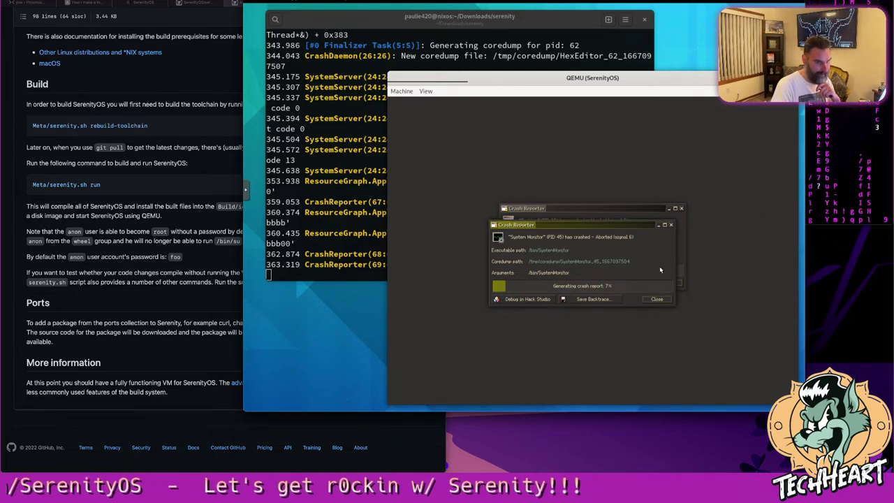
left_click(660, 298)
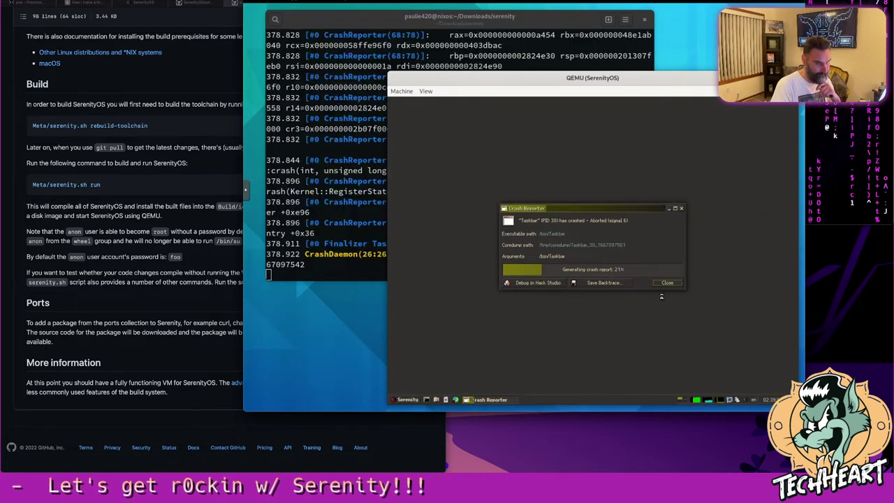
left_click(674, 283)
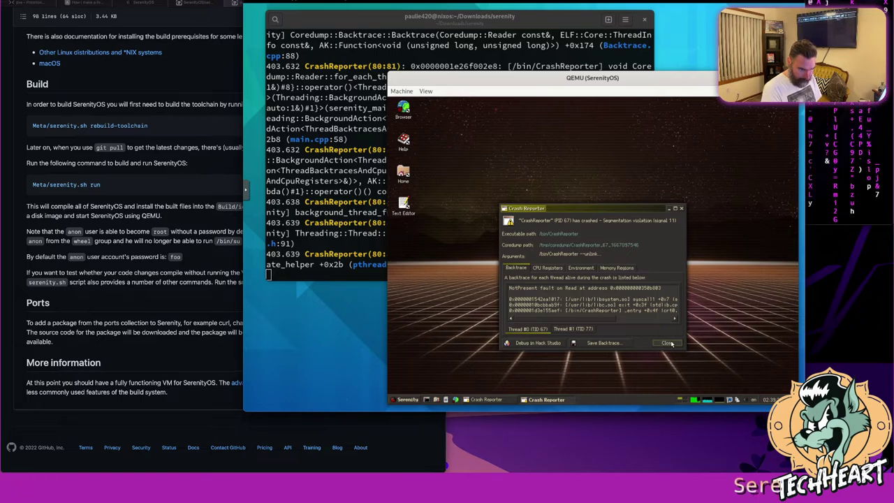
left_click(669, 343)
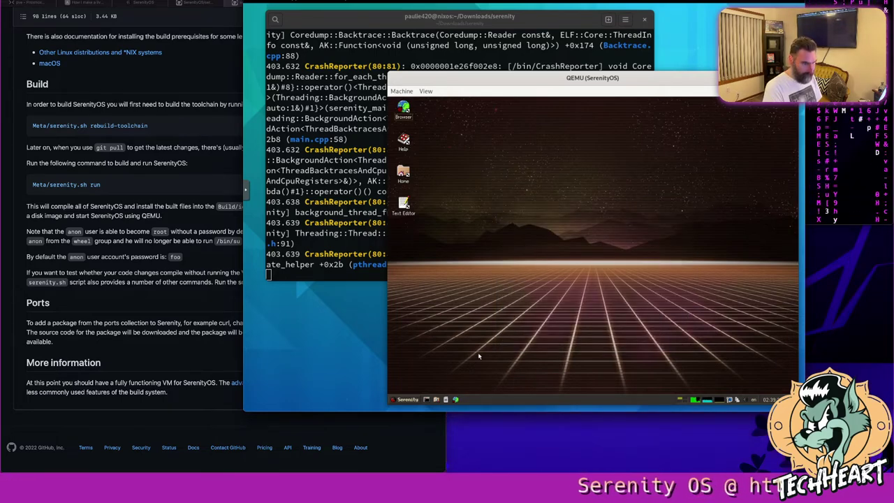
Exit SerenityOS by powering off the computer.
left_click(412, 400)
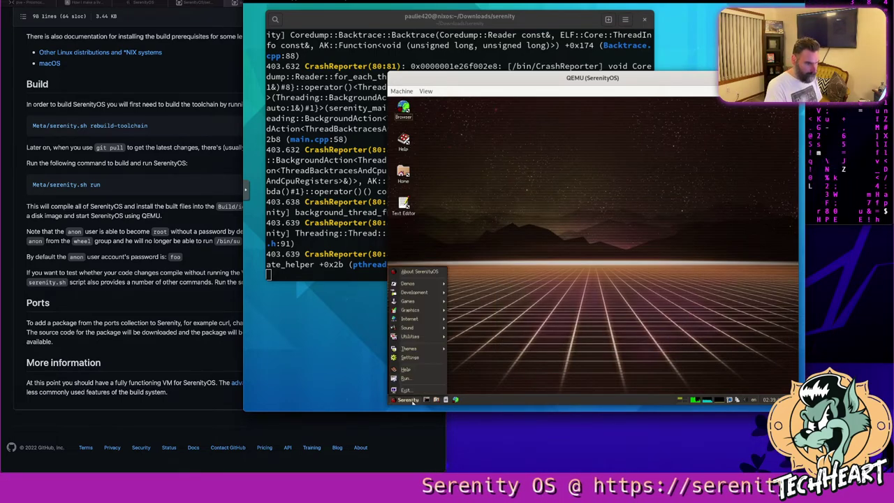
left_click(406, 389)
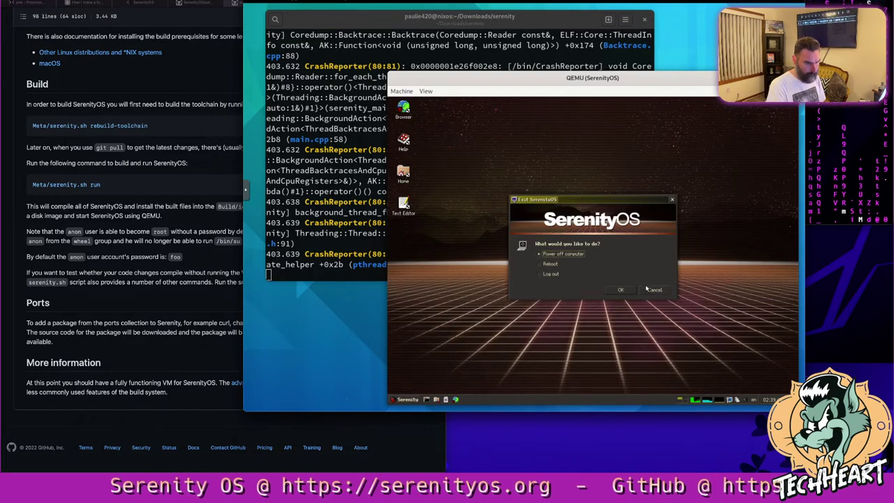
left_click(622, 290)
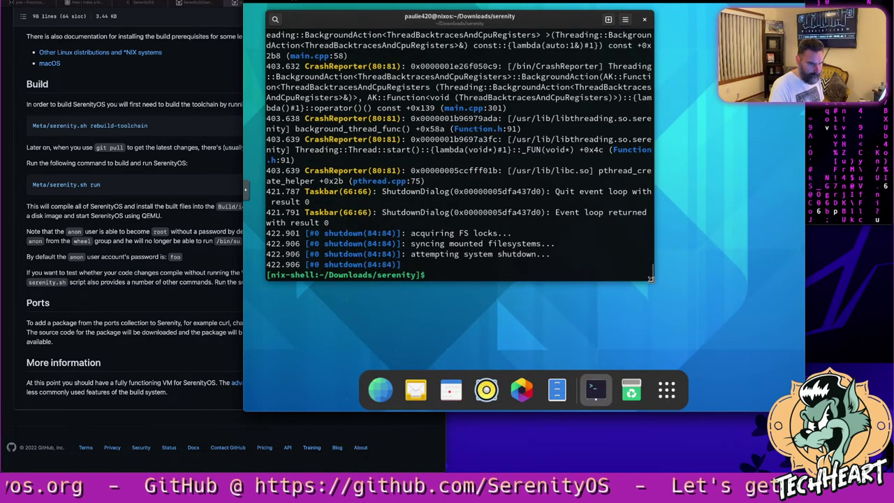
Enlarge the terminal window, clear its output and list the contents of the serenity directory.
left_click_drag(651, 279, 754, 411)
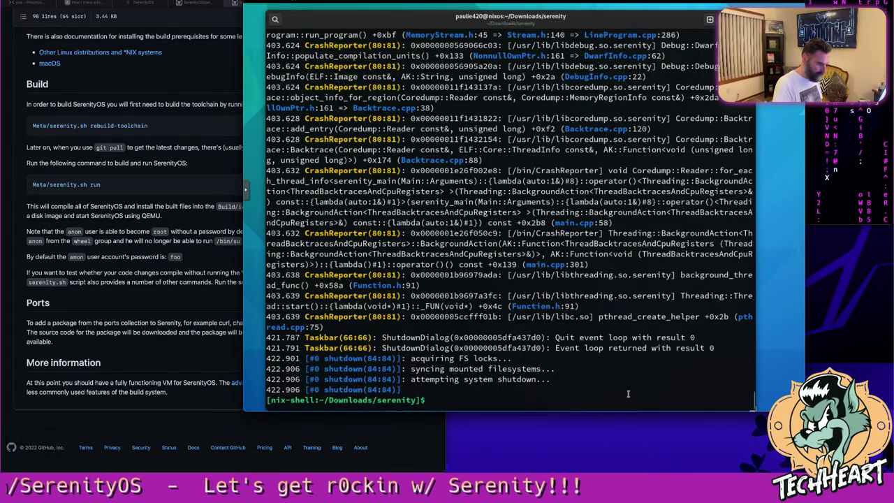
type("clear")
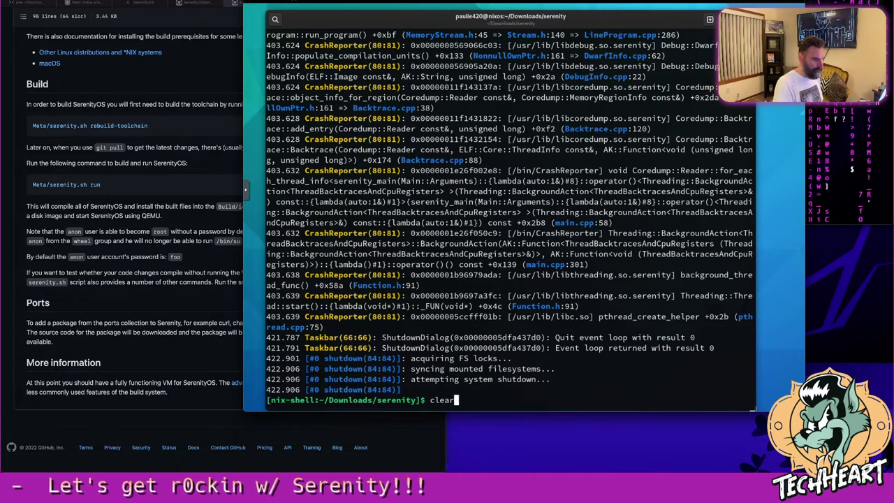
key("Return")
type("ls")
key("Return")
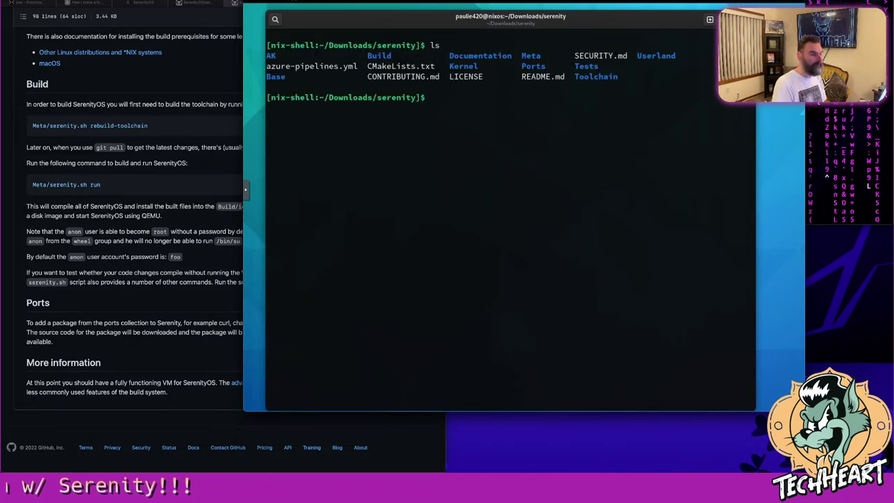
Change into the Ports directory of the serenity source and clear the terminal.
type("cd Pro")
key("BackSpace")
key("BackSpace")
type("o")
key("Tab")
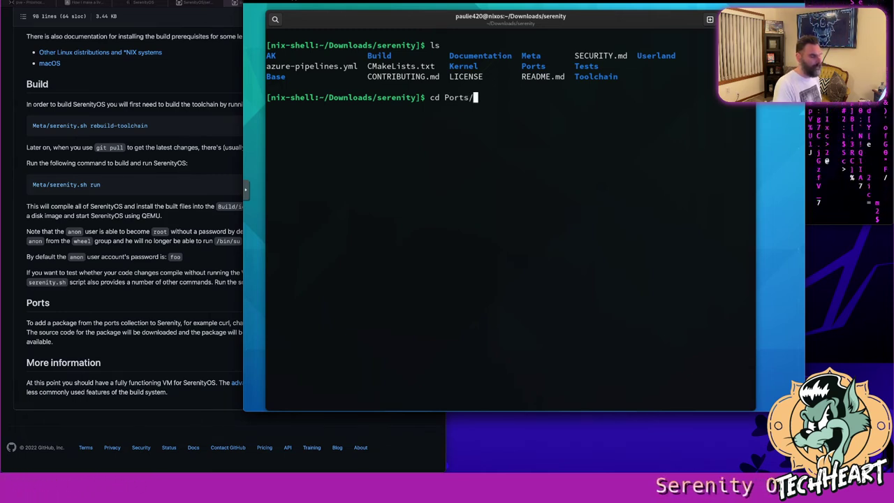
key("Return")
type("clear")
key("Return")
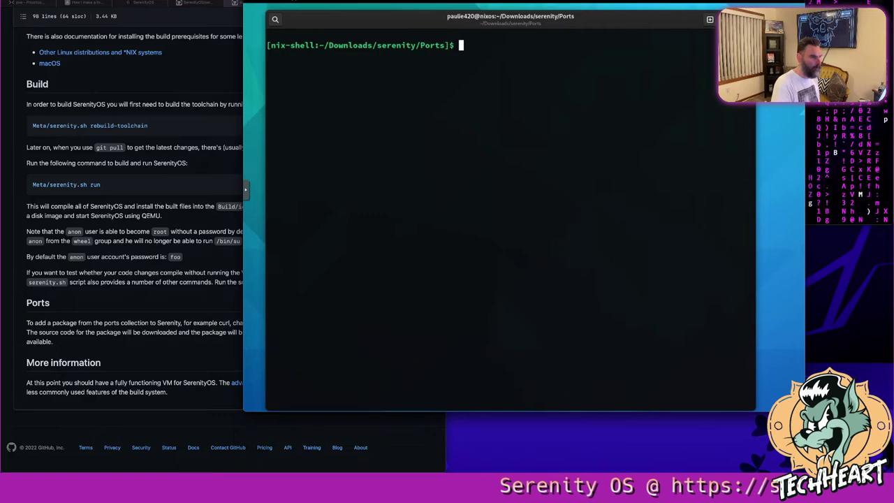
List the available ports and highlight the quake, quake2 and quake3 entries.
type("ls")
key("Return")
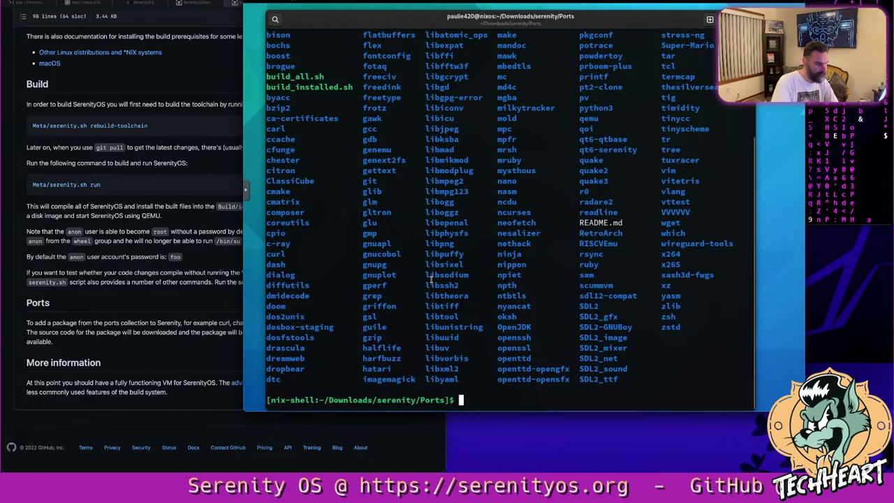
scroll(431, 279, "up", 3)
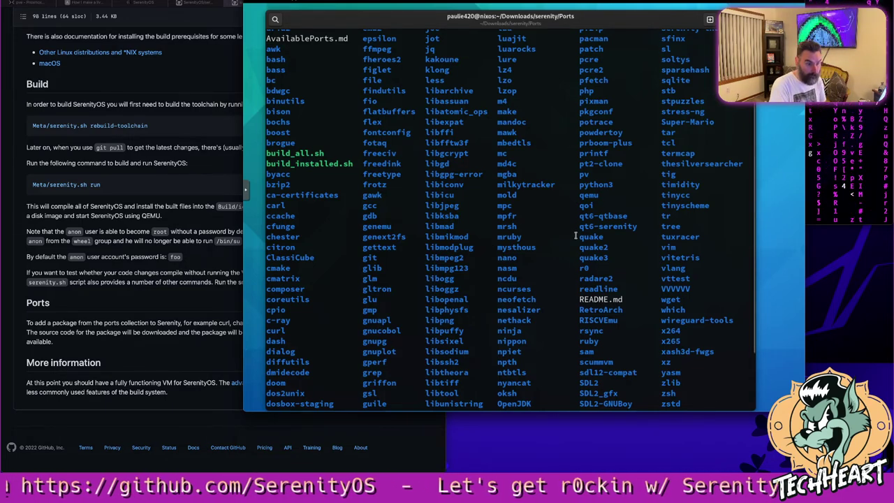
left_click_drag(576, 236, 618, 257)
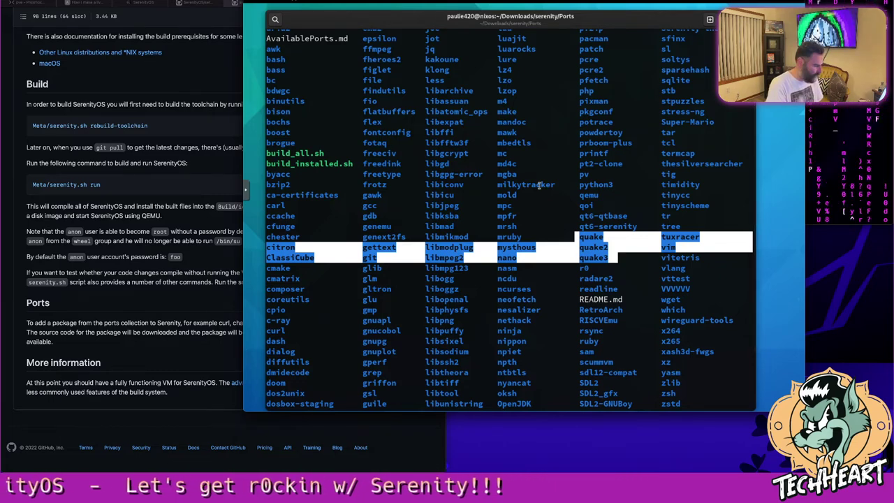
Change into the doom port directory and list its contents.
type("cd doom/")
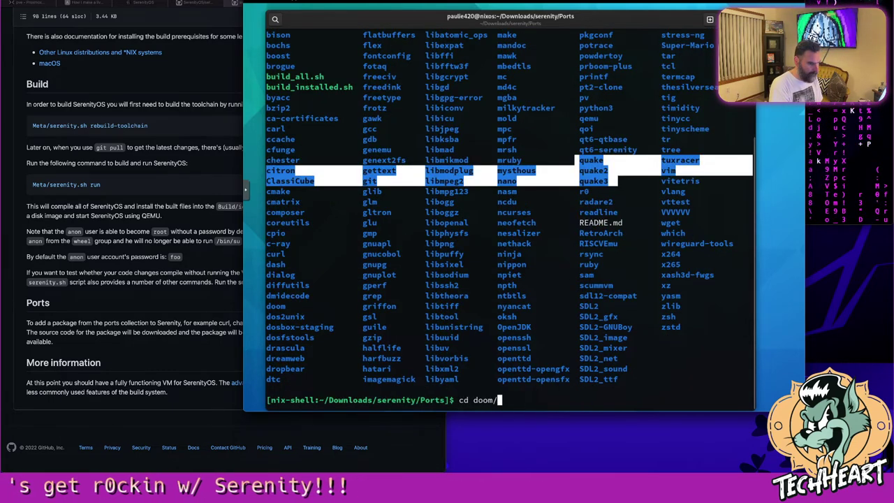
key("Return")
type("ls")
key("Return")
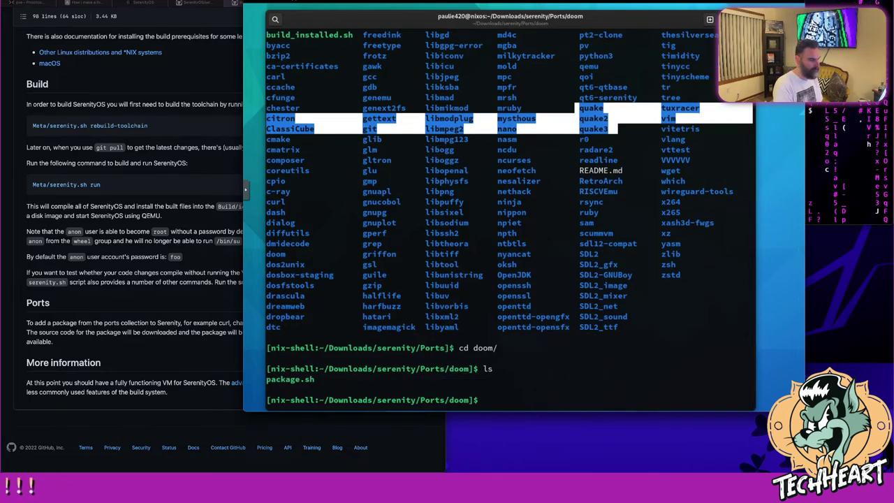
Build and install the doom port with ./package.sh and highlight the closing lines of its output.
type("./package.sh")
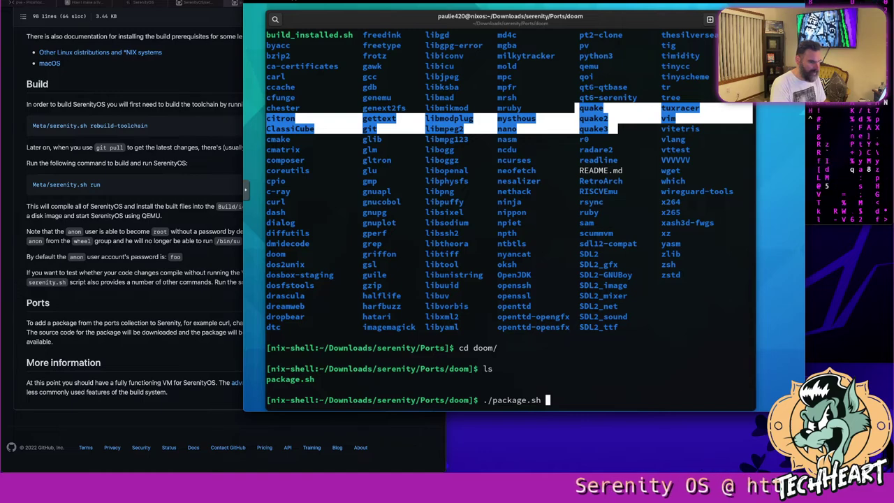
key("Return")
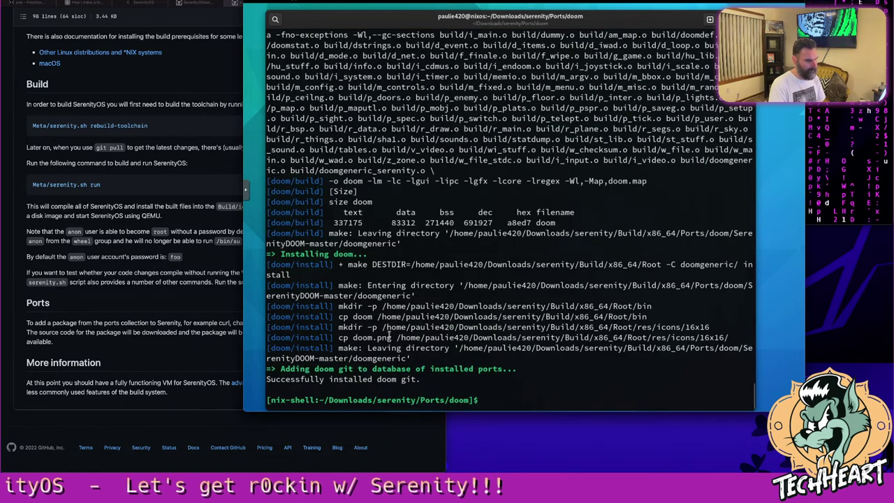
left_click_drag(300, 370, 417, 380)
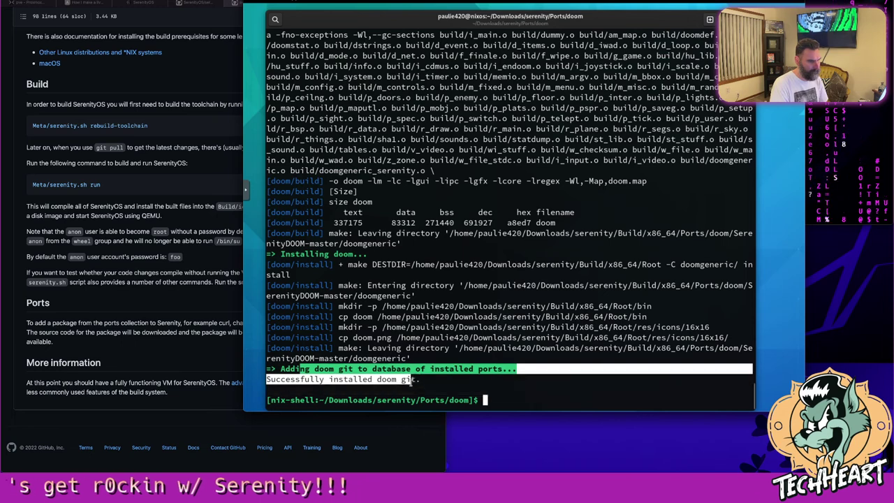
Return to the Ports directory, clear the terminal and list the ports again.
type("cd ..")
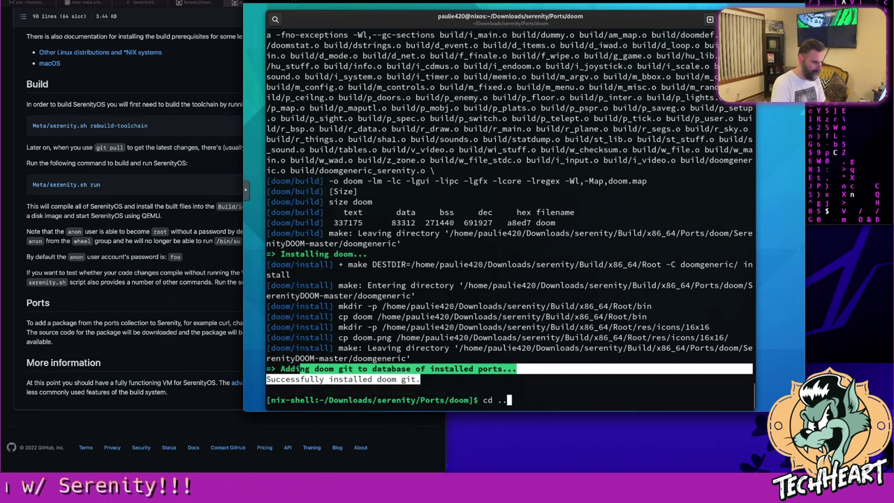
key("Return")
type("clear")
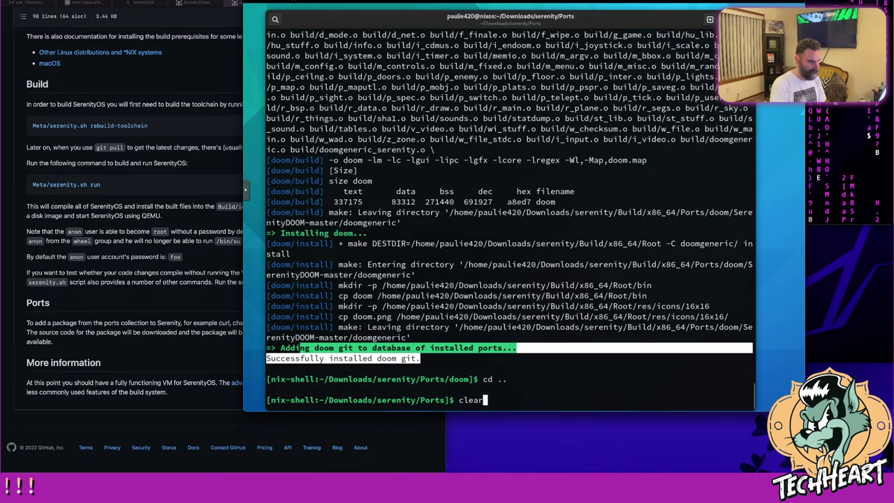
key("Return")
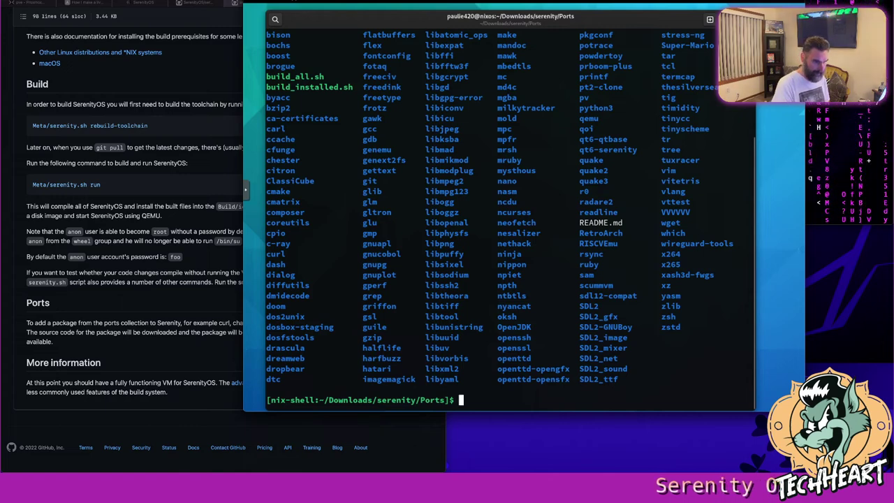
Count the entries in the Ports directory with ls -l|wc -l.
type("ls -")
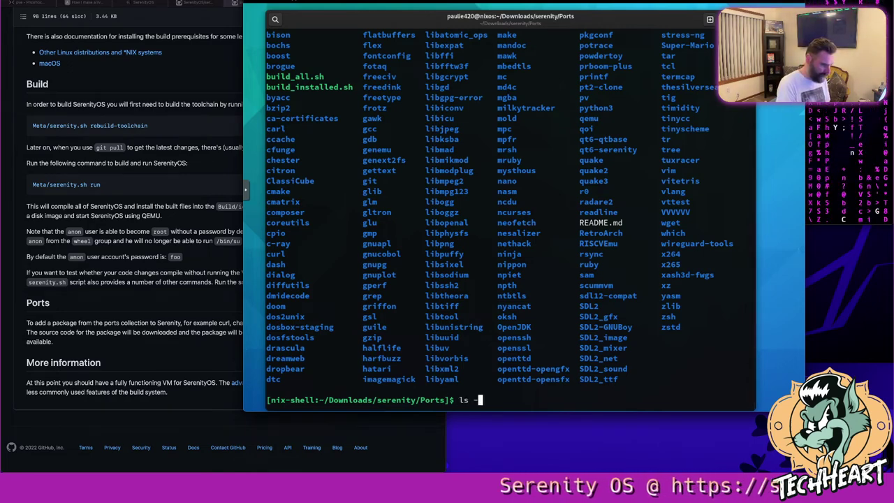
type("l|")
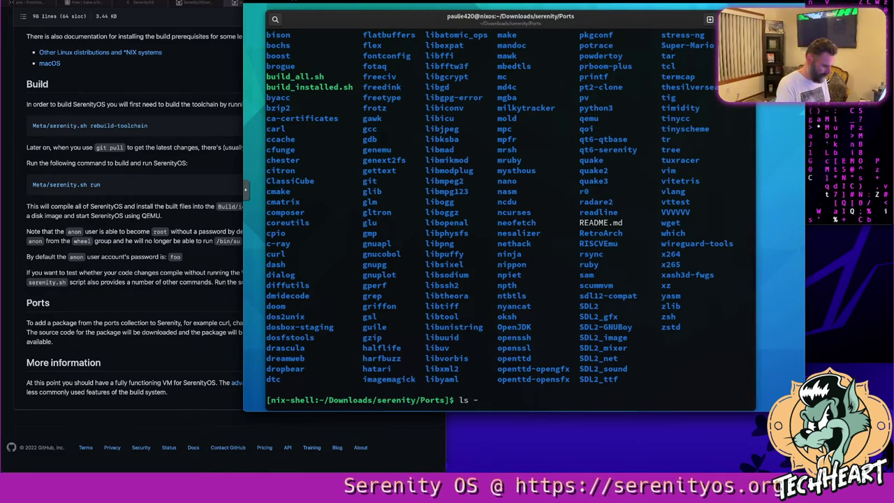
type("wc -l")
key("Return")
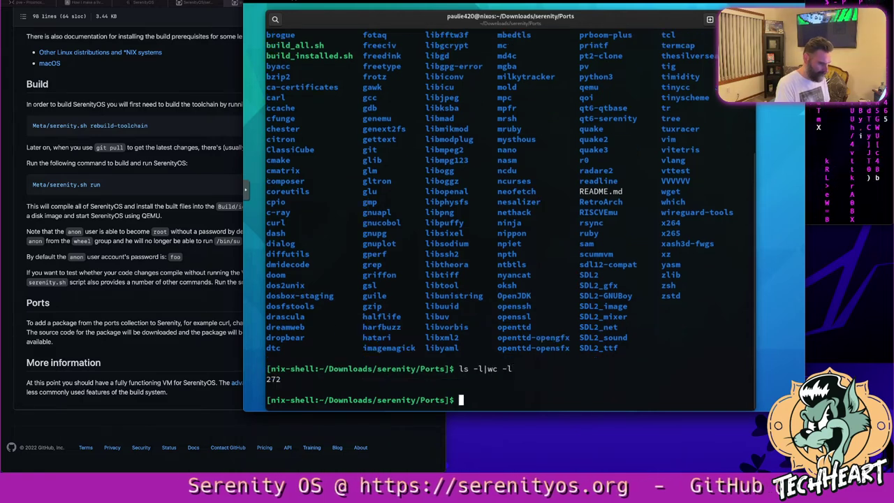
key("Return")
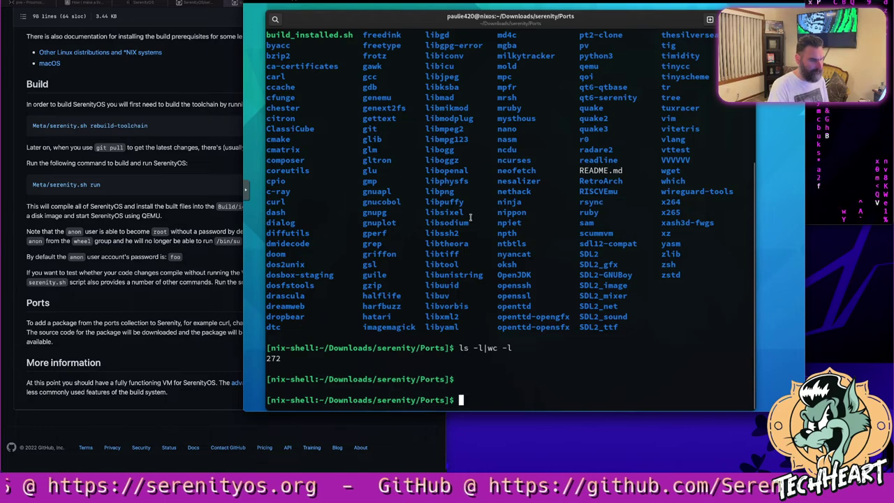
Try to build and install the neofetch port by running ./package.sh from its directory.
type("cd neo")
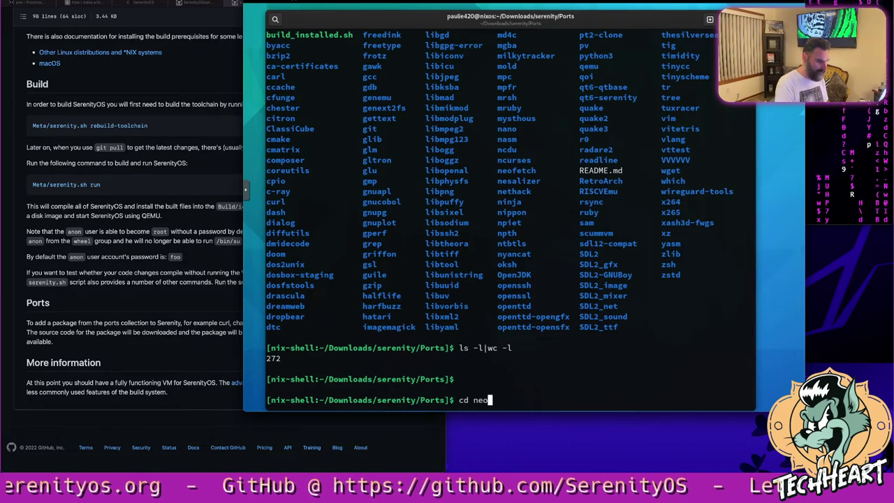
type("f")
key("Tab")
key("Return")
type("./pa")
key("Tab")
key("Return")
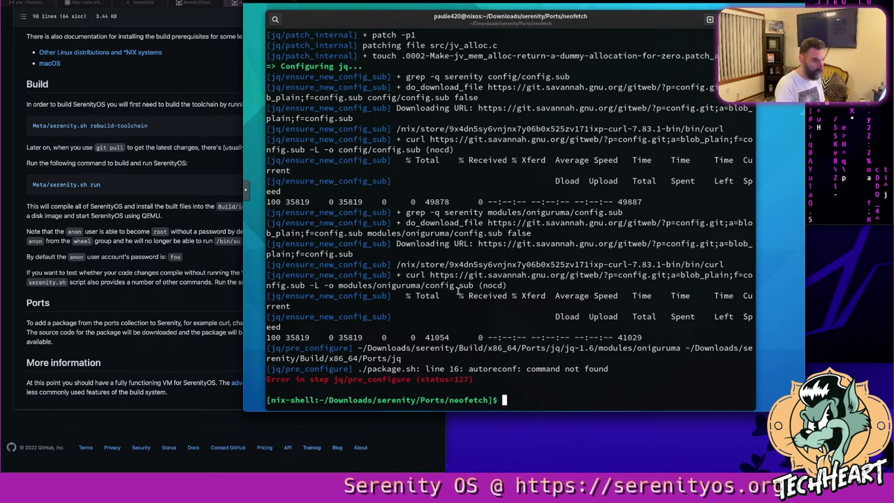
Go back up to the serenity source directory and clear the terminal.
type("cd ..")
key("Return")
type("cd ..")
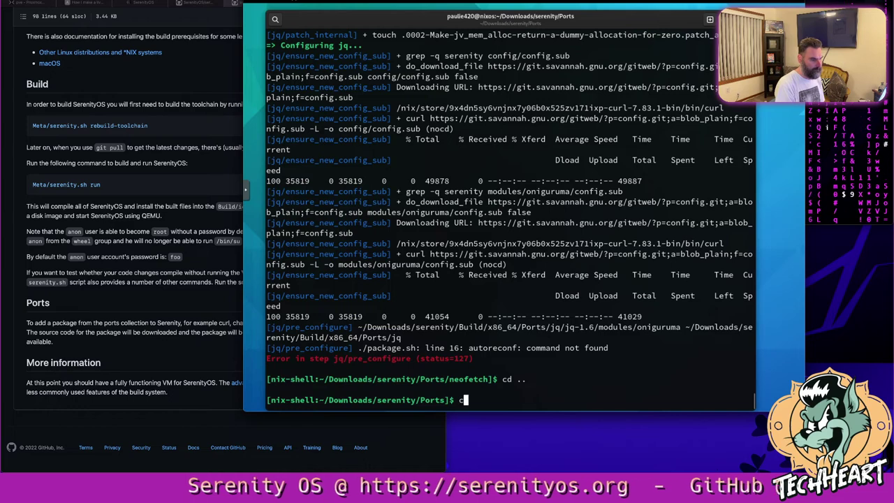
key("Return")
type("clear")
key("Return")
key("Return")
key("Return")
key("Return")
key("Return")
key("Return")
key("Return")
key("Return")
key("Return")
key("Return")
key("Return")
key("Return")
key("Return")
key("Return")
key("Return")
key("Return")
key("Return")
key("Return")
key("Return")
Rebuild the disk image and start SerenityOS with Meta/serenity.sh run, supplying the sudo password.
type("Meta/ser")
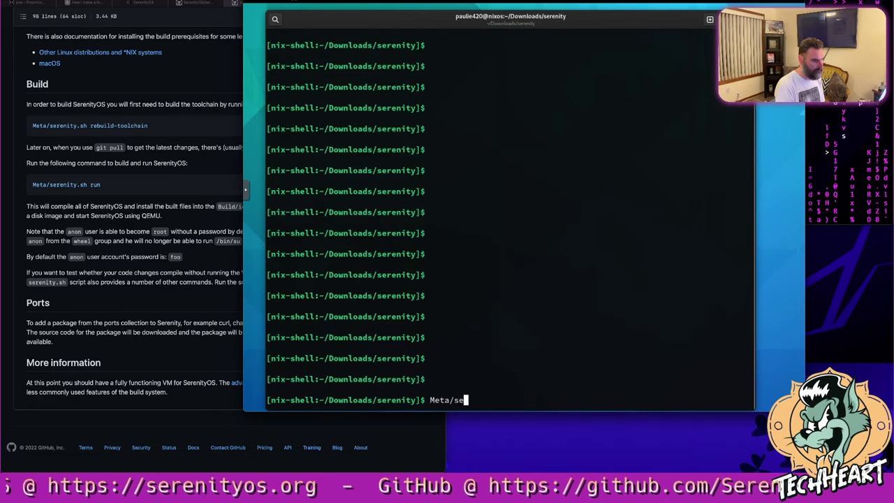
key("Tab")
type("run")
key("Return")
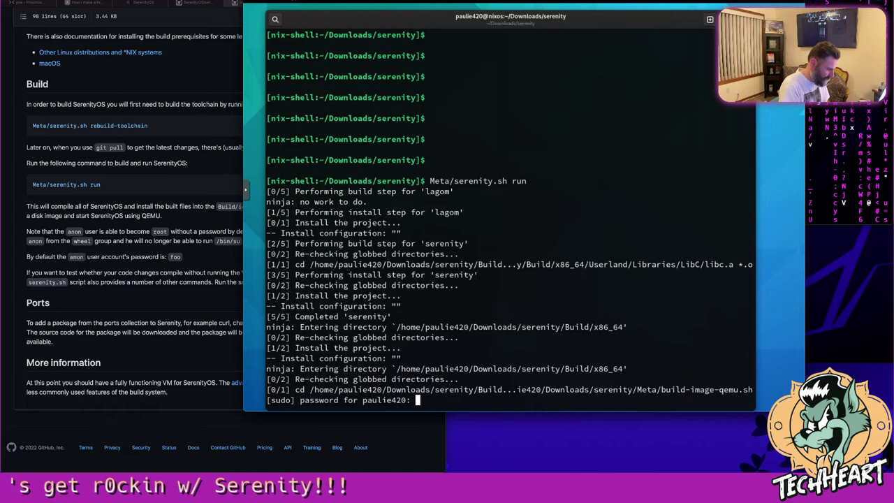
key("Return")
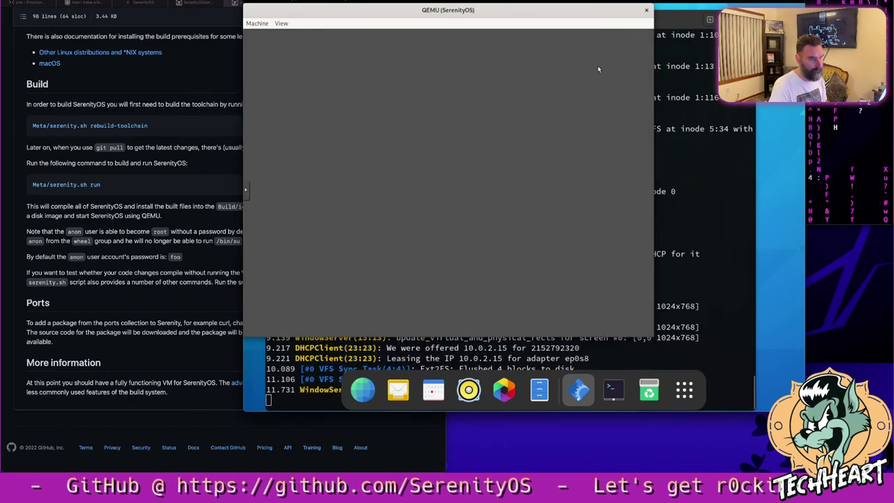
Bring the host terminal to the front and shrink its window, keeping the log text at its original size.
left_click(726, 111)
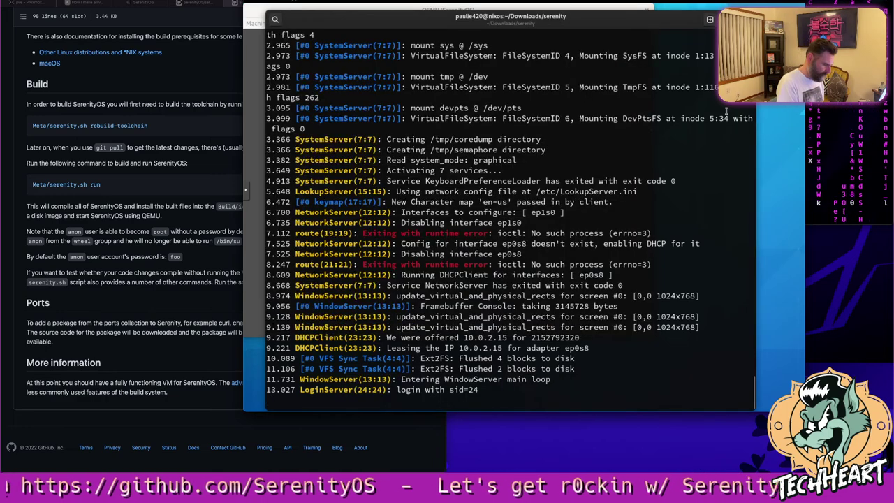
key("ctrl+minus")
key("ctrl+minus")
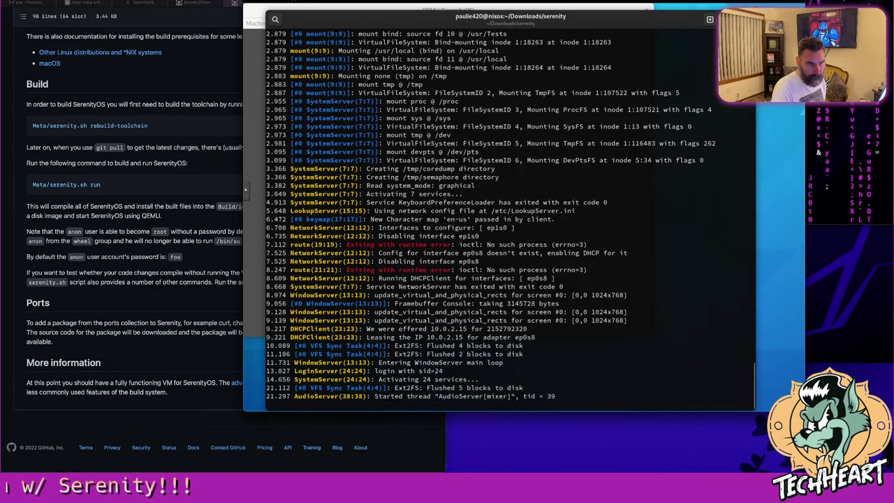
left_click_drag(754, 10, 663, 159)
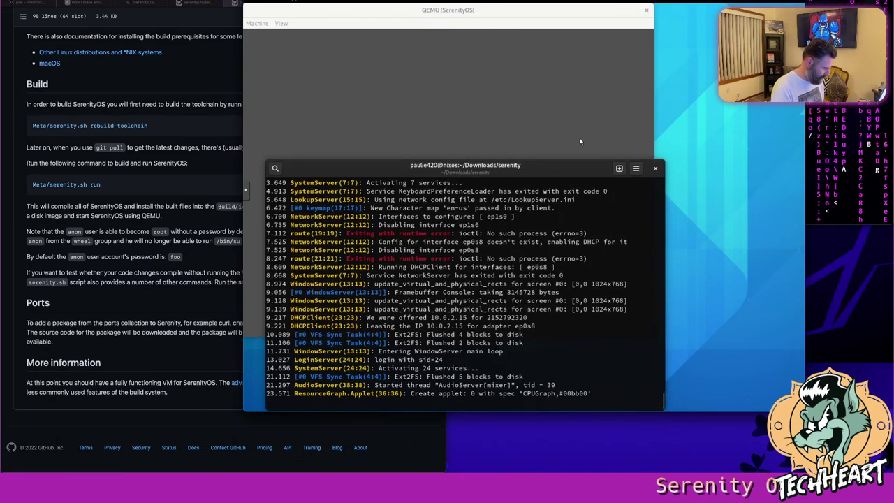
key("ctrl+plus")
key("ctrl+plus")
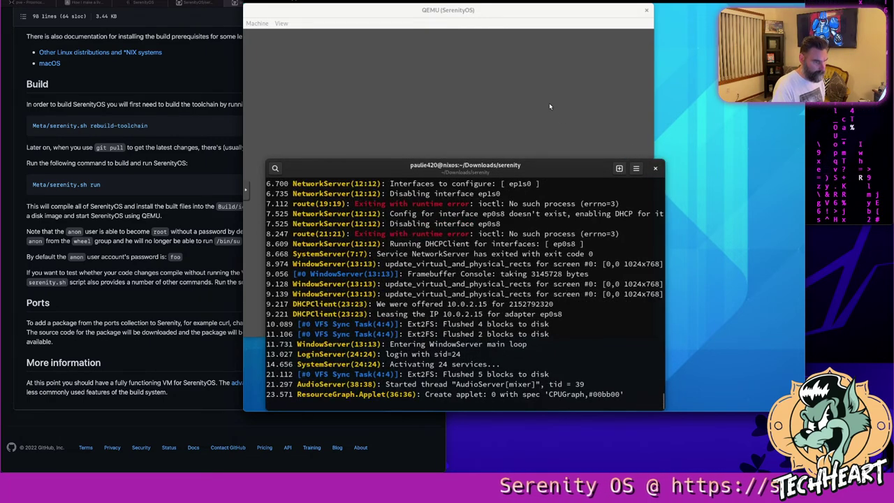
Move the QEMU window aside, bring it in front of the host terminal and reposition the SerenityOS Terminal window.
left_click_drag(546, 10, 692, 14)
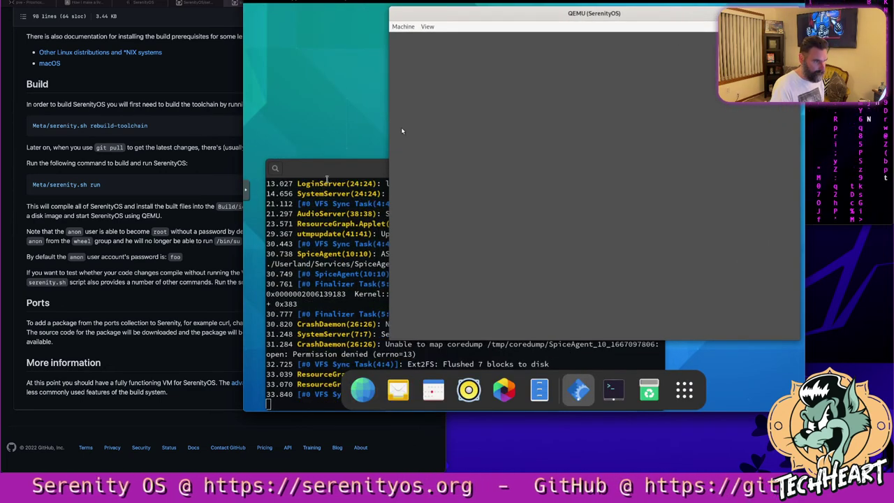
left_click(337, 163)
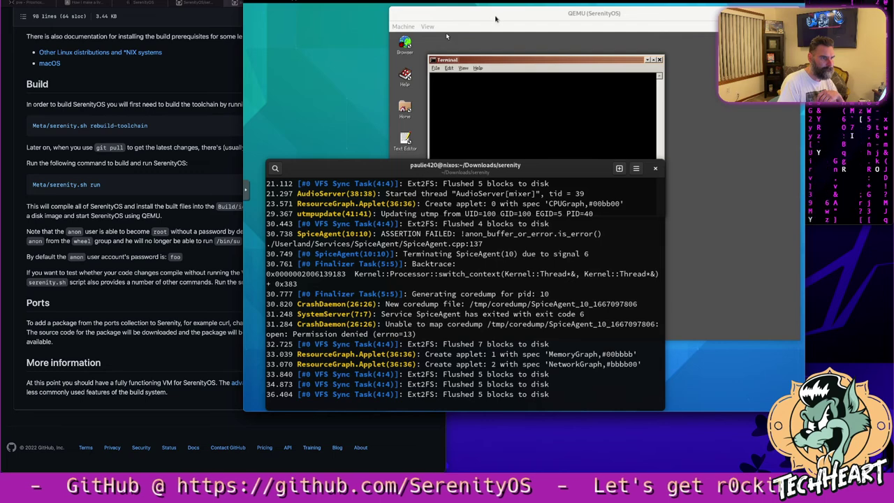
left_click(494, 35)
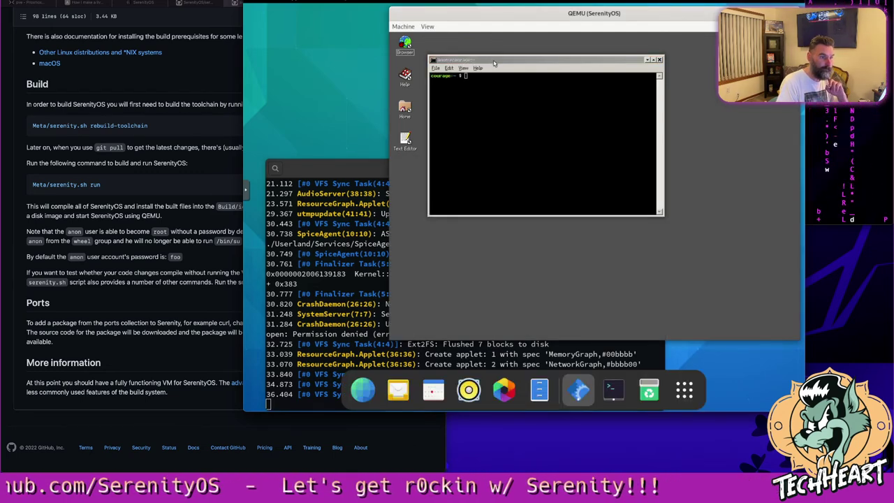
left_click_drag(493, 60, 616, 53)
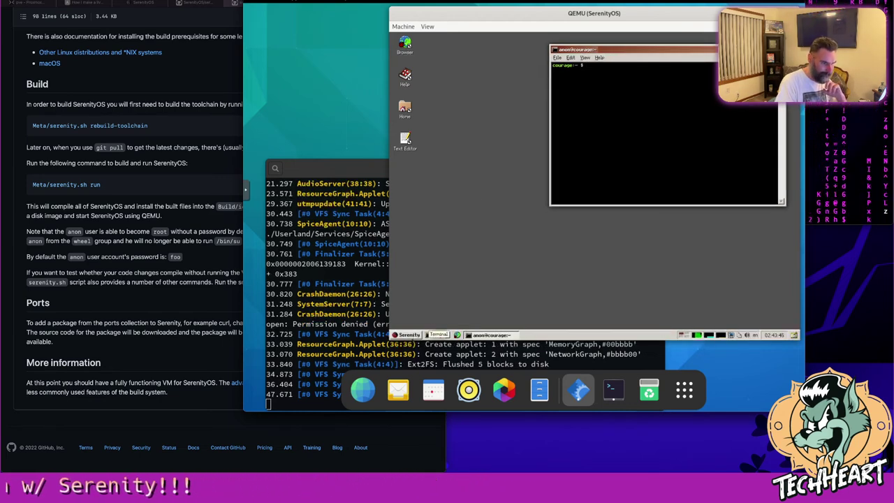
Look through the Games, Internet, Sound and Utilities categories of the SerenityOS system menu.
left_click(409, 335)
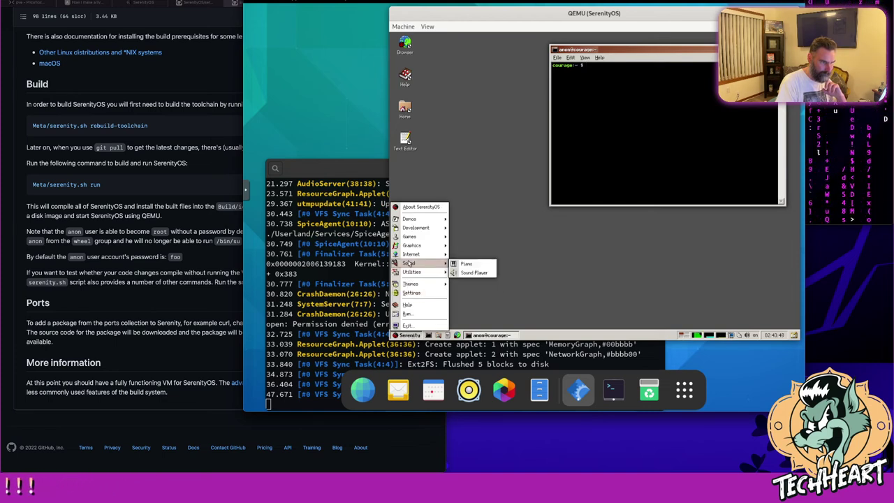
mouse_move(412, 238)
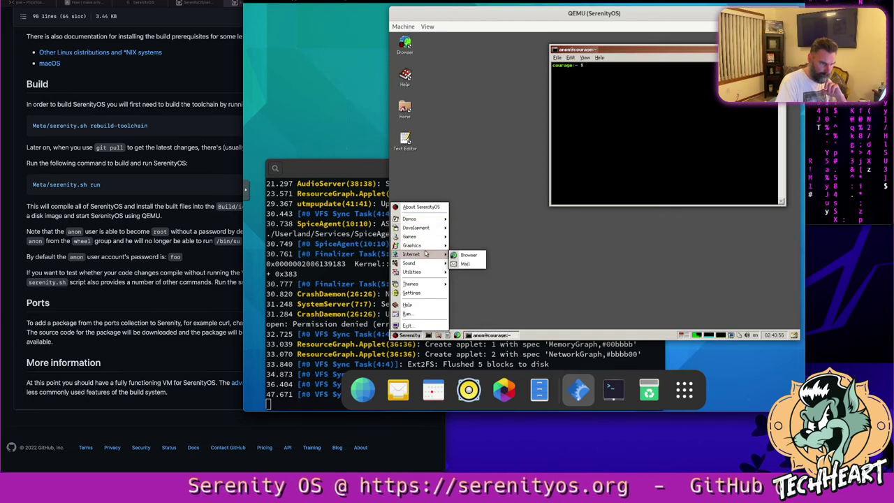
mouse_move(433, 250)
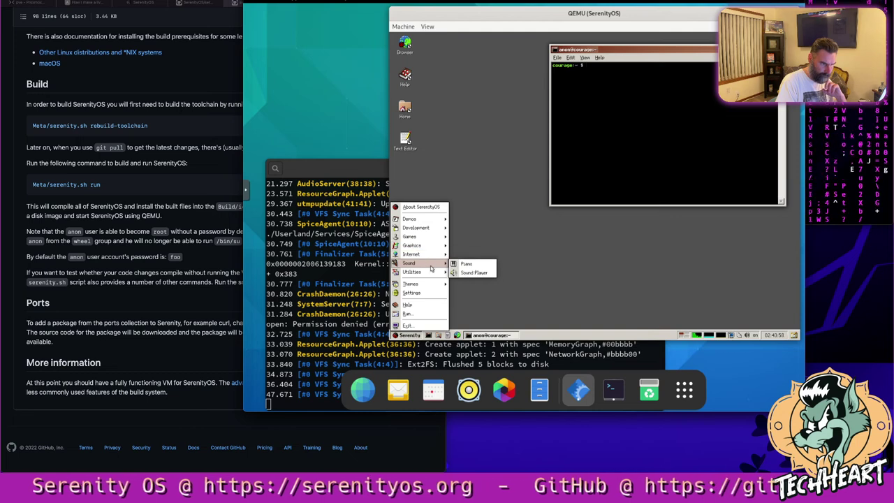
mouse_move(431, 274)
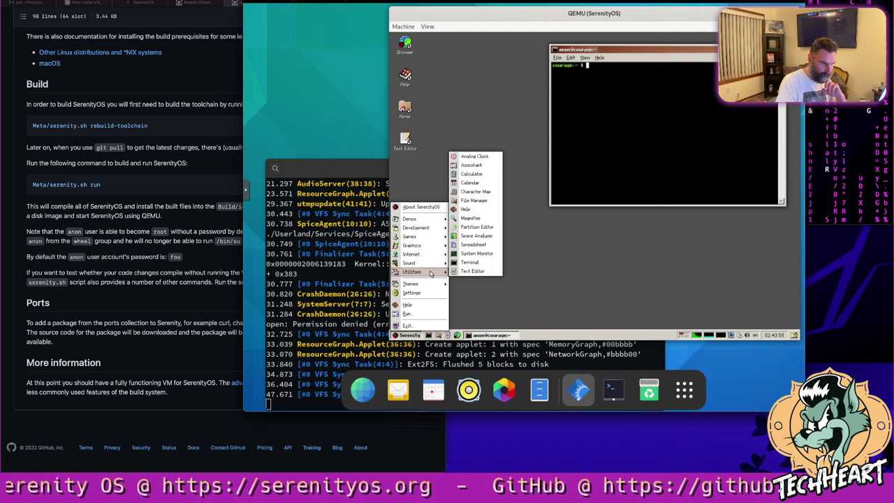
Check where doom is installed by running which doom in the SerenityOS Terminal.
left_click(597, 165)
type("s")
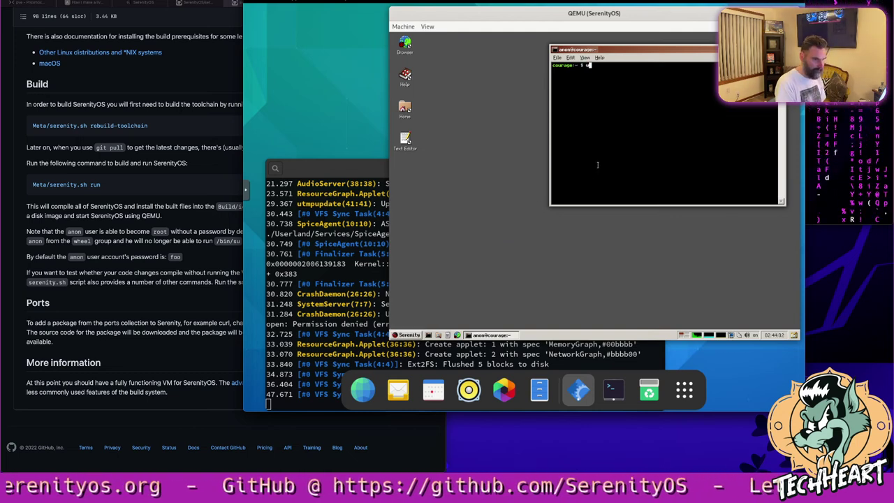
type("hich doom")
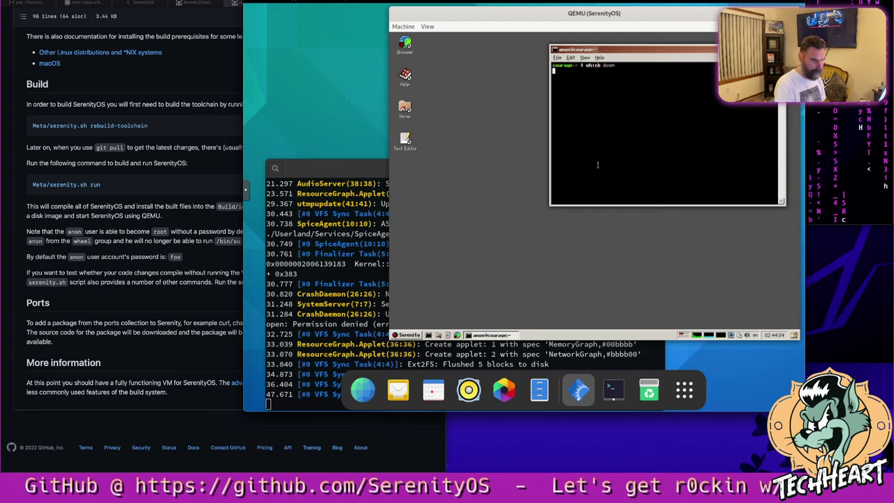
Run the which doom lookup in the SerenityOS Terminal, change to /bin/ and list the doom file there.
key("Return")
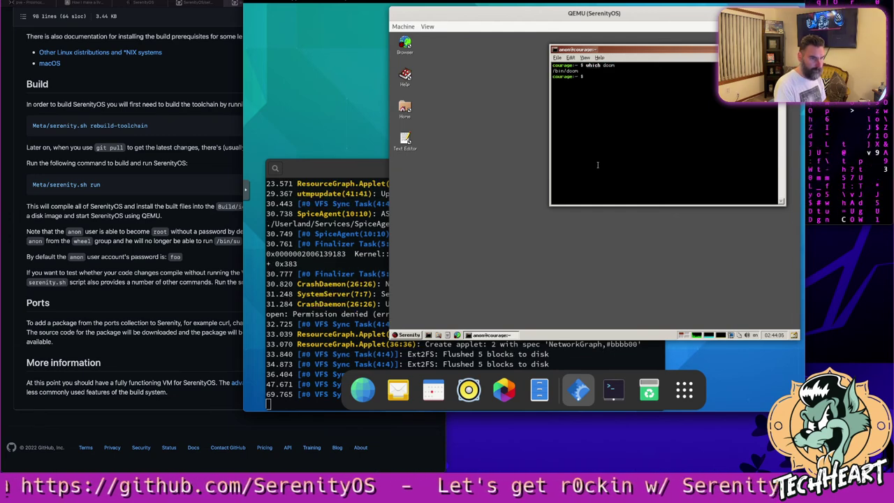
type("cd /bin/")
key("Return")
type("ls doom")
key("Return")
Check the disk usage of the doom binary with du -sh doom.
type("ls -")
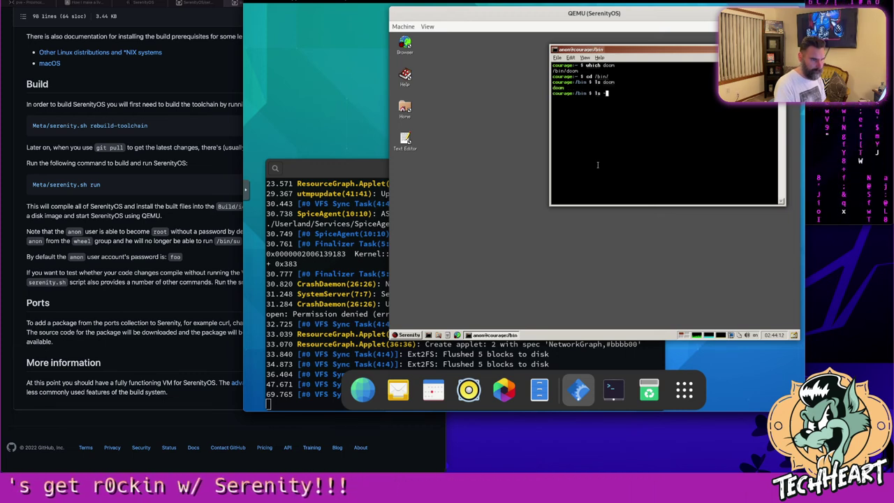
key("BackSpace")
key("BackSpace")
key("BackSpace")
key("BackSpace")
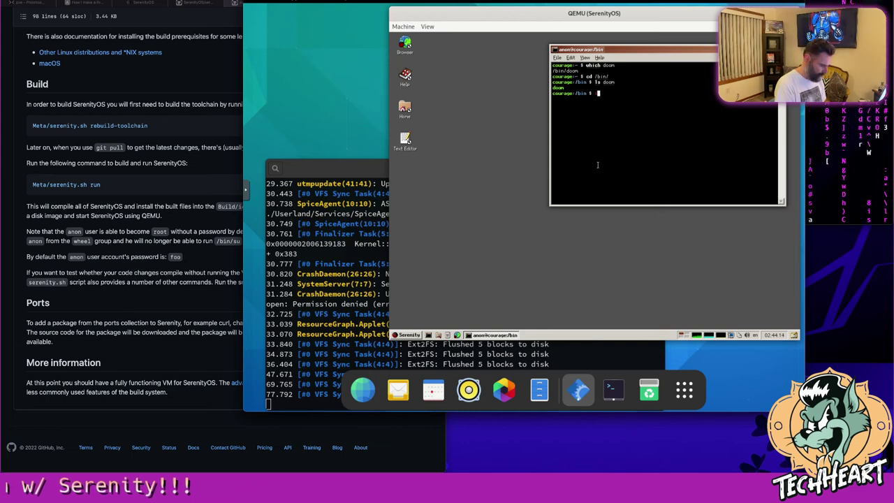
type("du -sh doom")
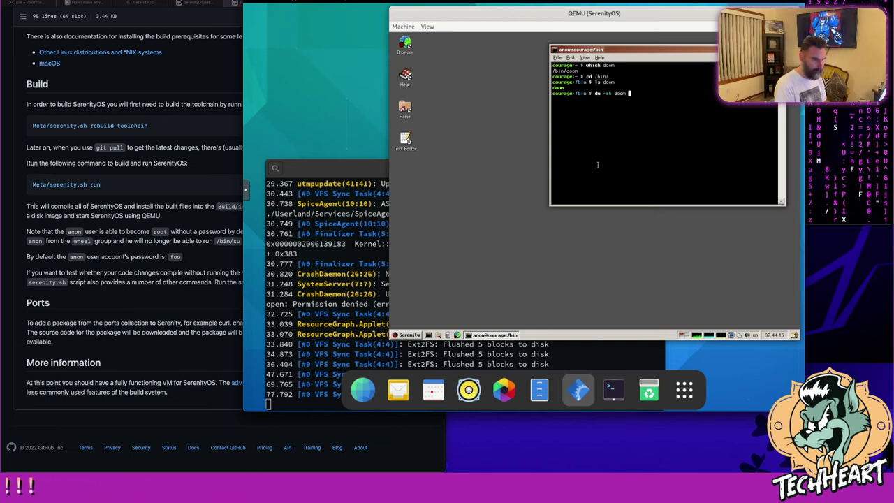
key("Return")
Launch doom from the SerenityOS Terminal and highlight the output lines listing the IWAD files it tries, then clear the highlight.
type("doom")
key("Return")
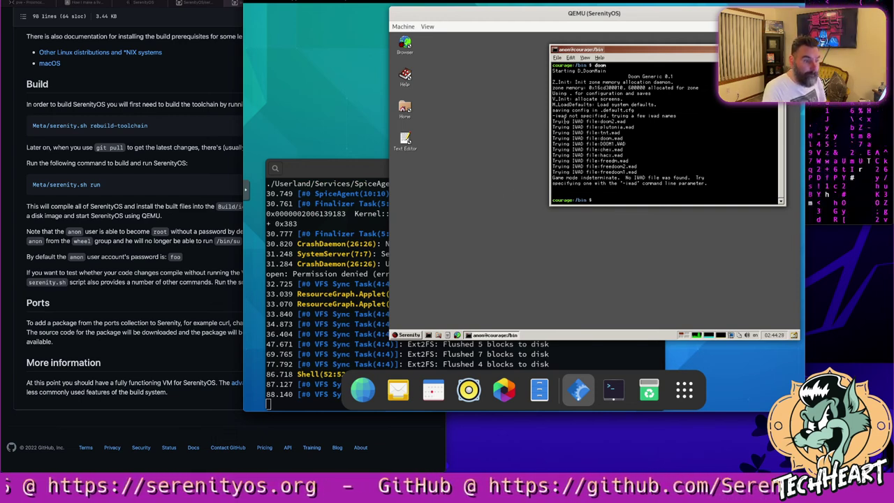
left_click_drag(619, 143, 647, 171)
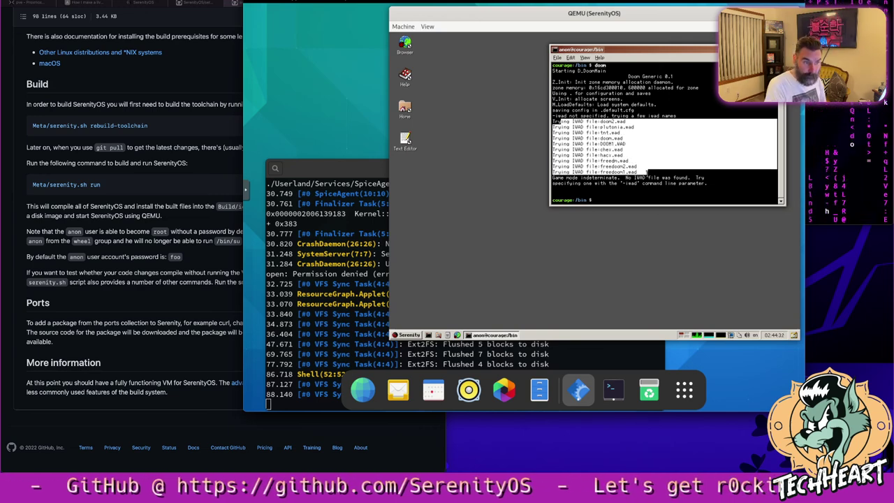
left_click(646, 171)
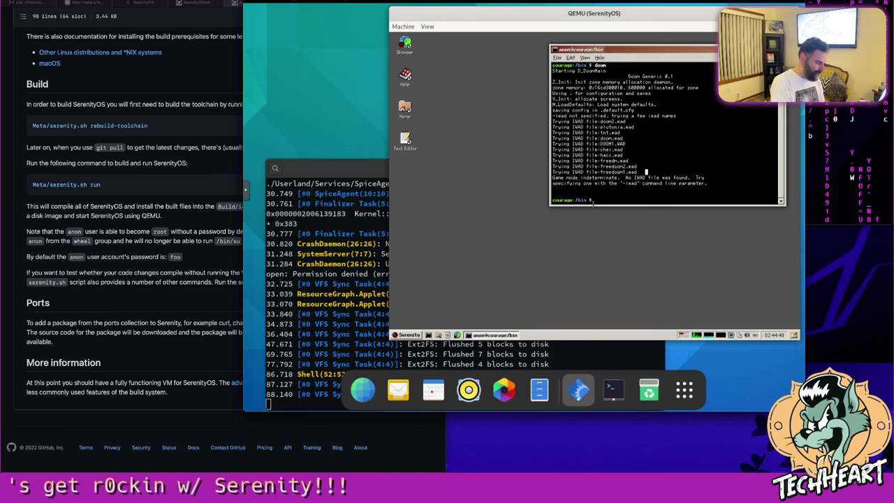
Clear the SerenityOS Terminal and try the curl and make ports by running each without arguments.
key("Up")
key("Return")
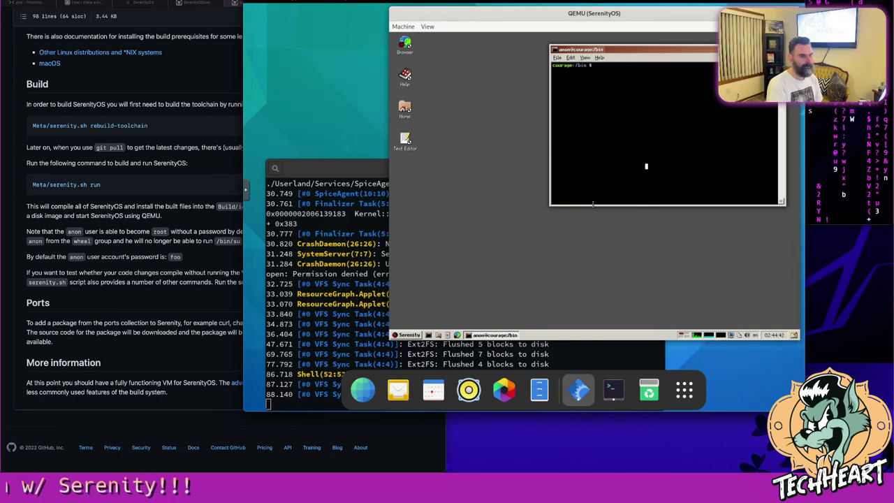
type("curl")
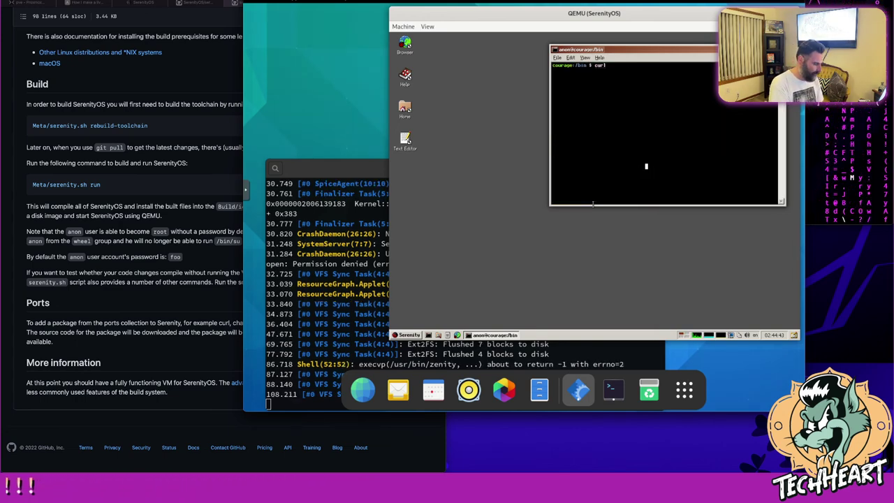
key("Return")
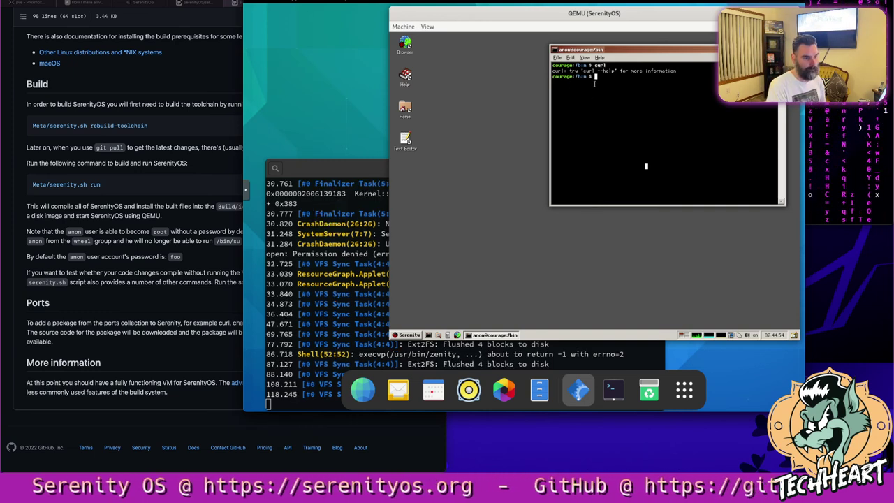
type("make")
key("Return")
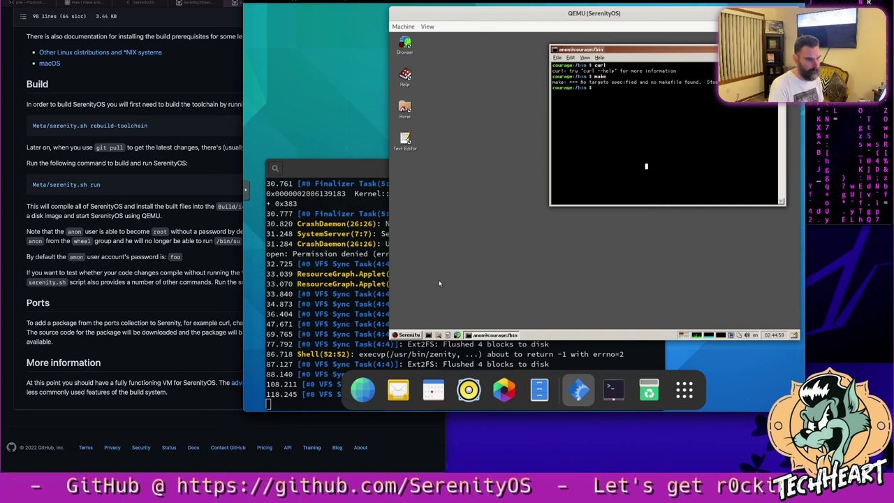
Exit SerenityOS with the Power off computer option.
left_click(407, 335)
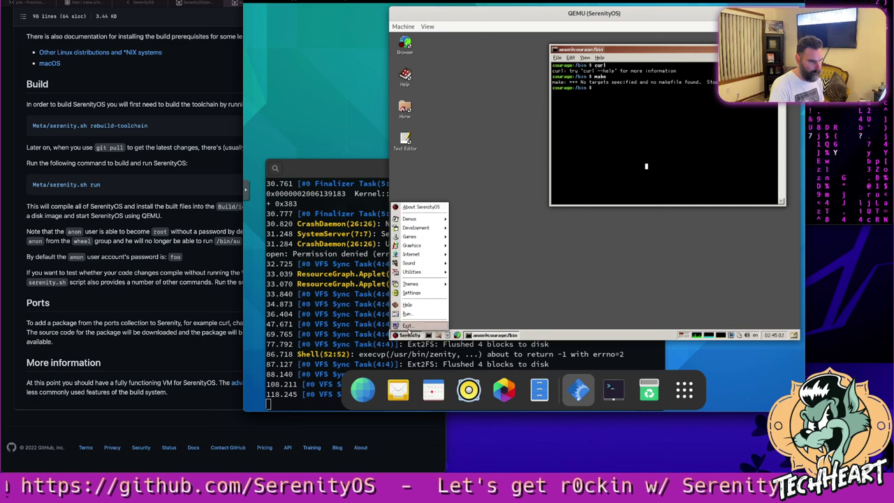
left_click(410, 326)
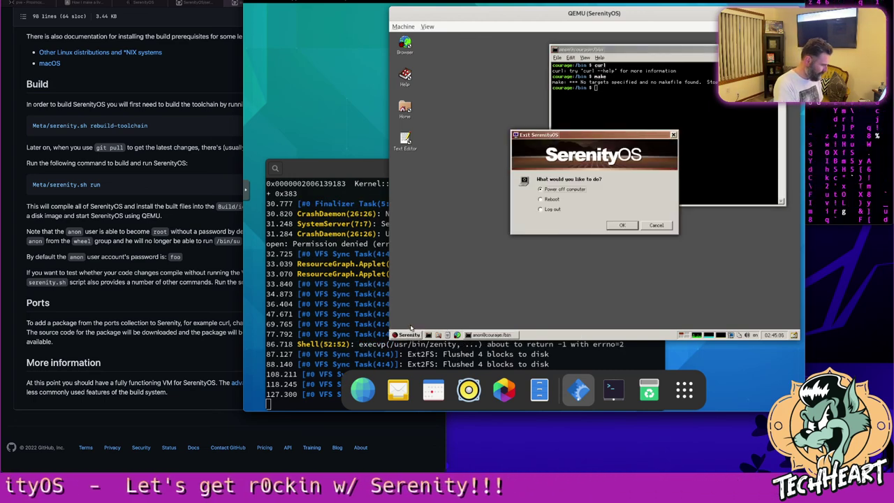
key("Return")
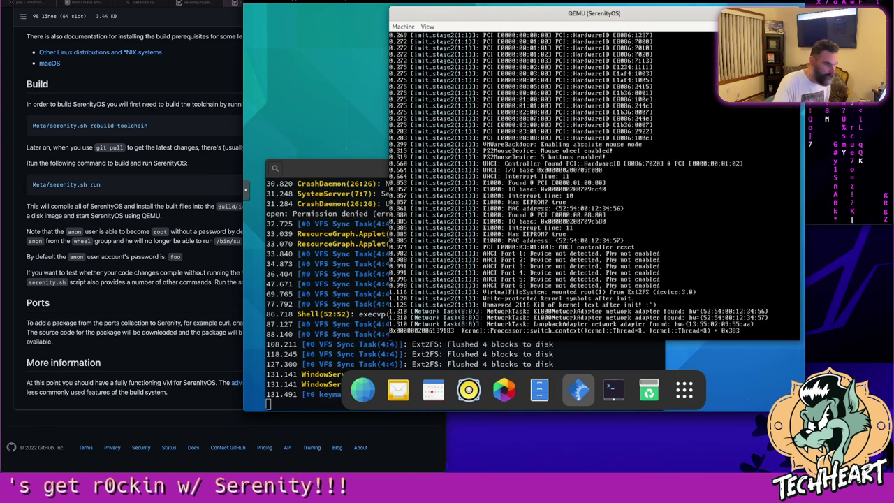